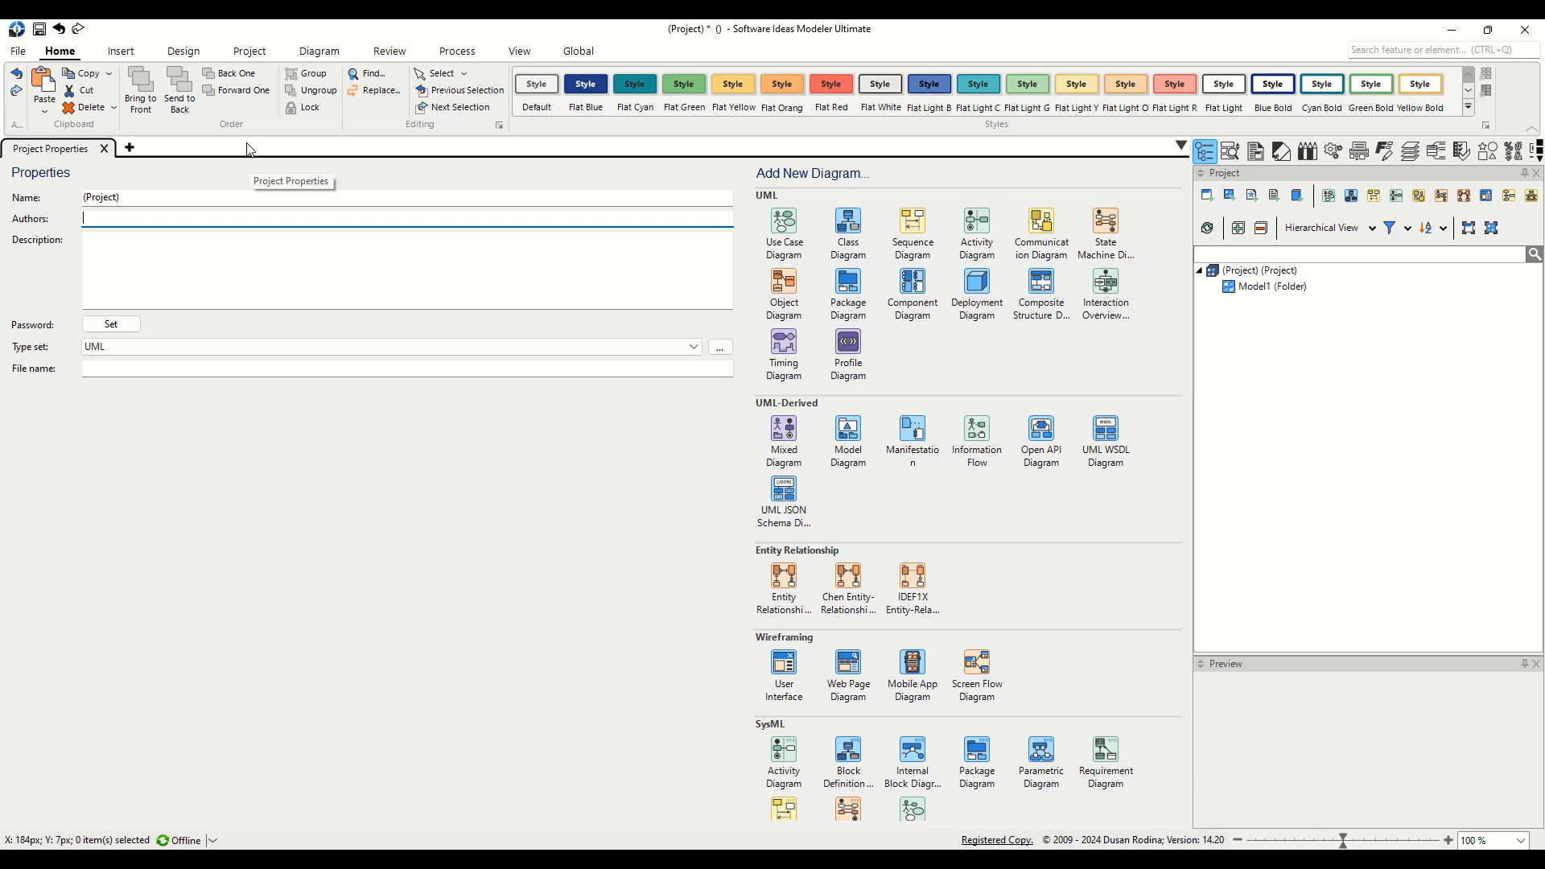
Step: Open the New Diagram dialog through Insert > Insert to Project > Add New Diagram
click(121, 51)
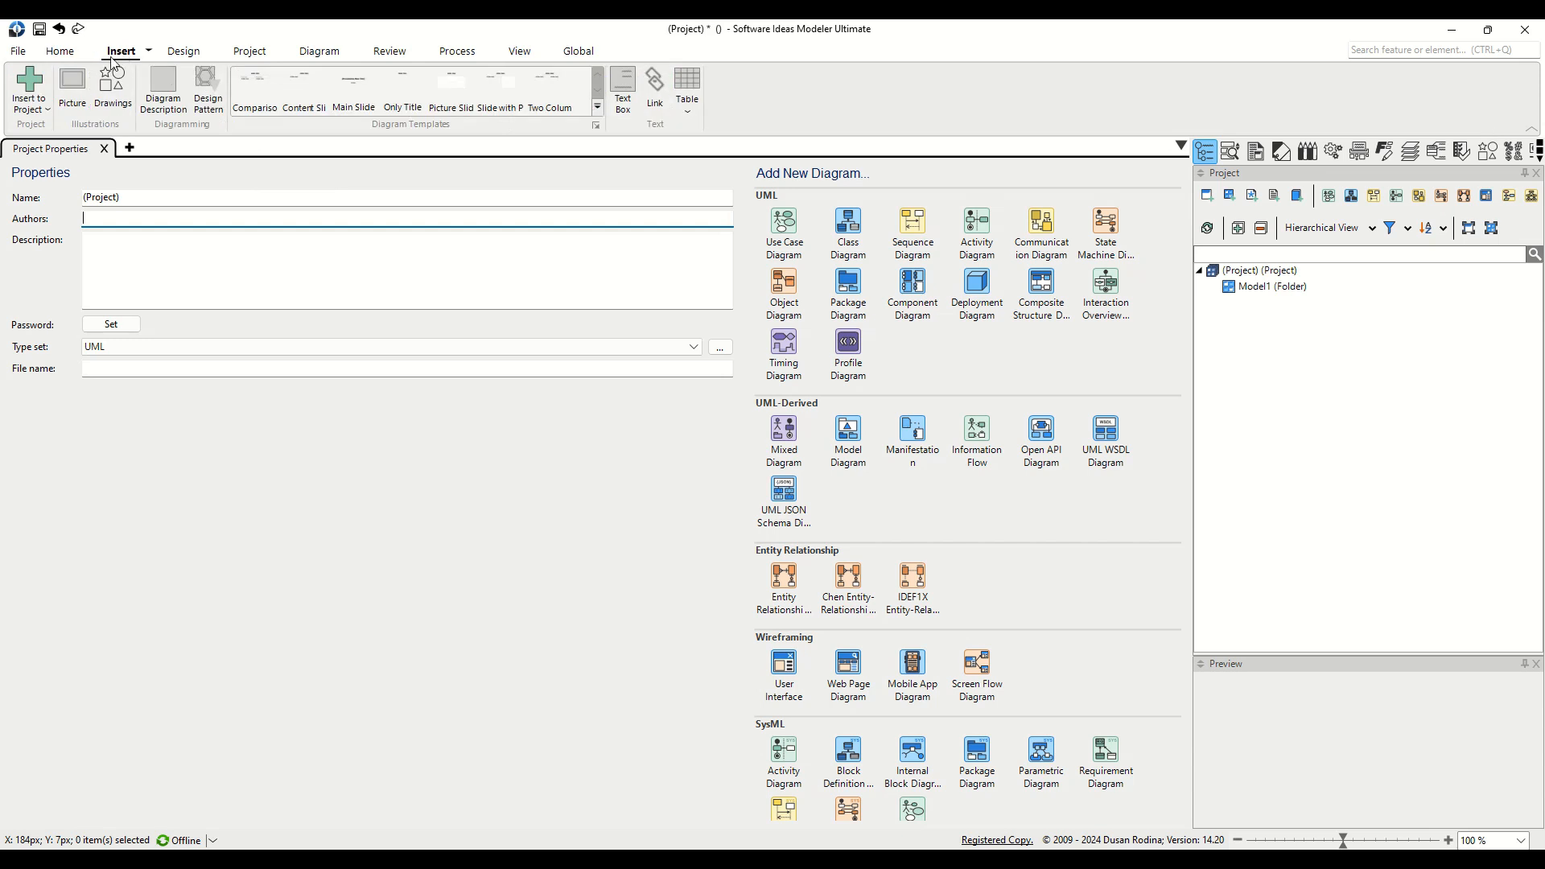
click(42, 118)
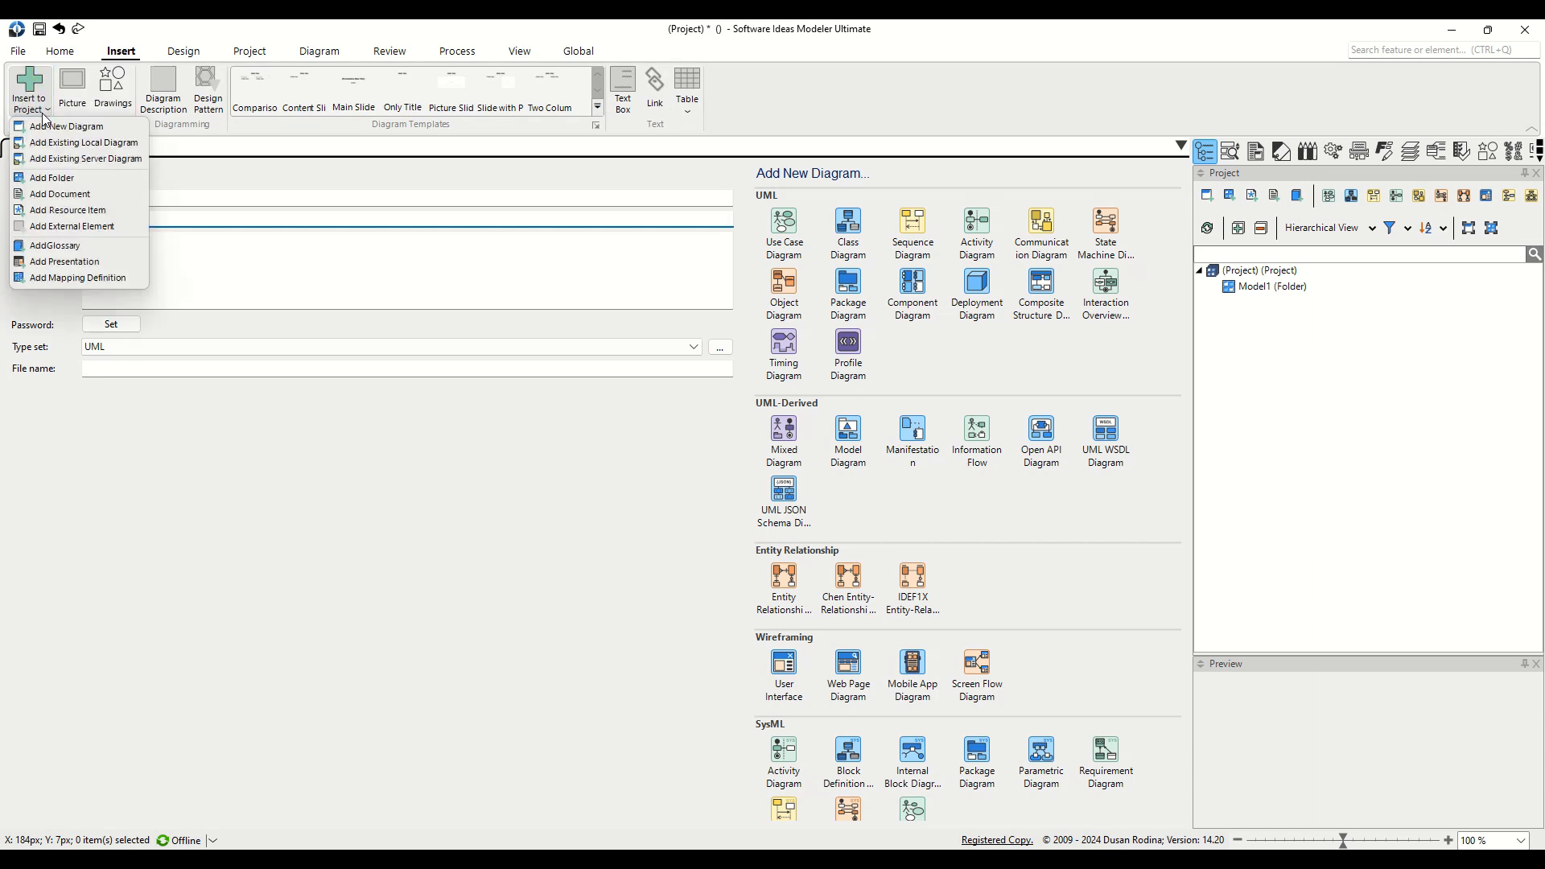
click(136, 129)
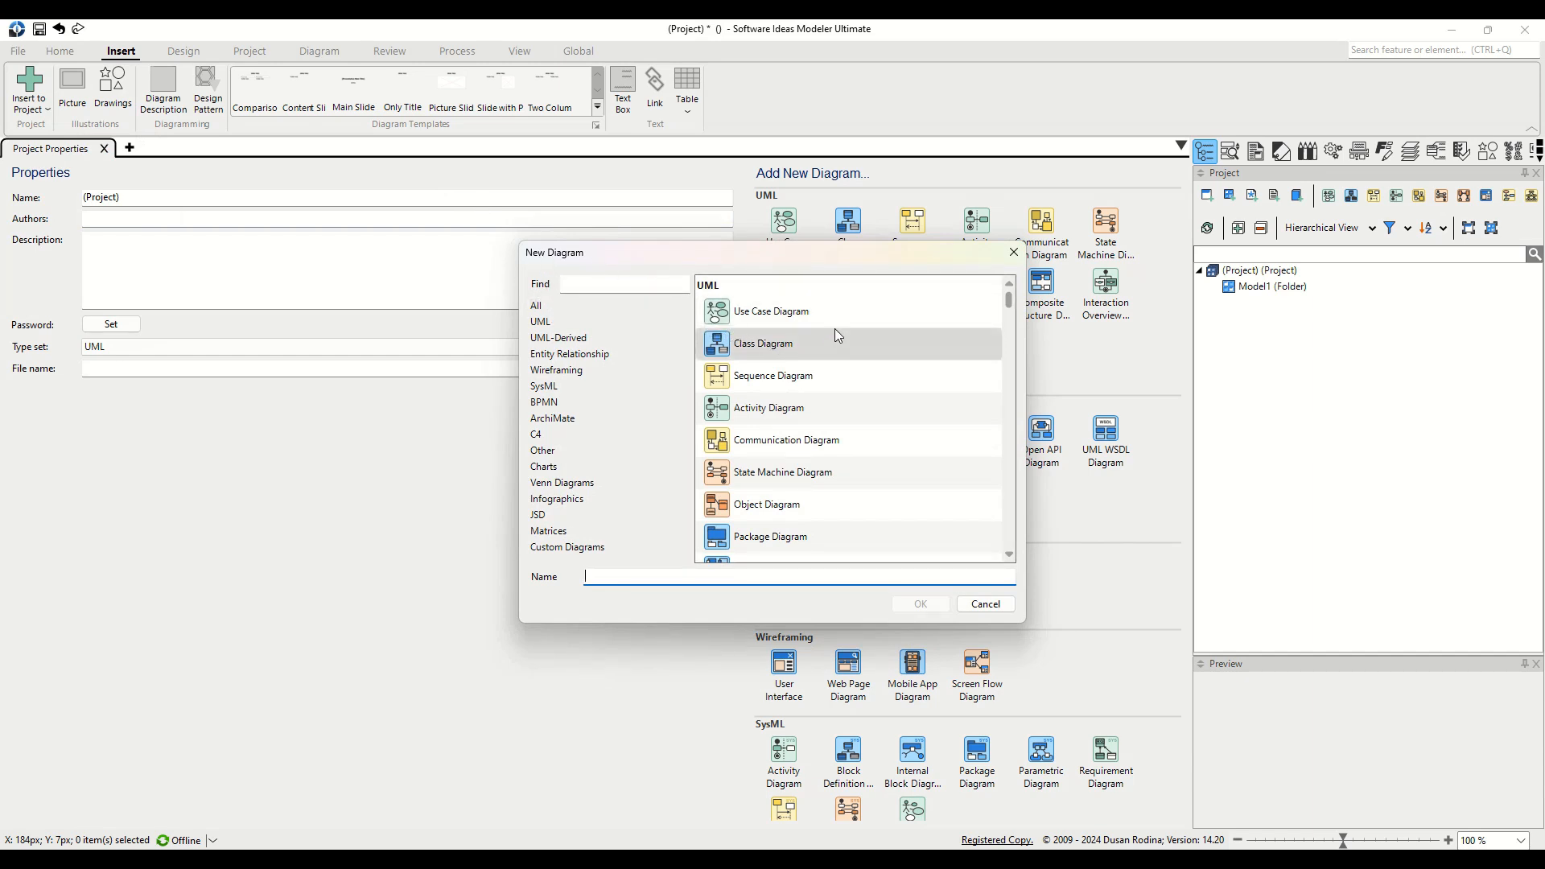
Step: Create a Class Diagram named 'Products' in the project
click(852, 350)
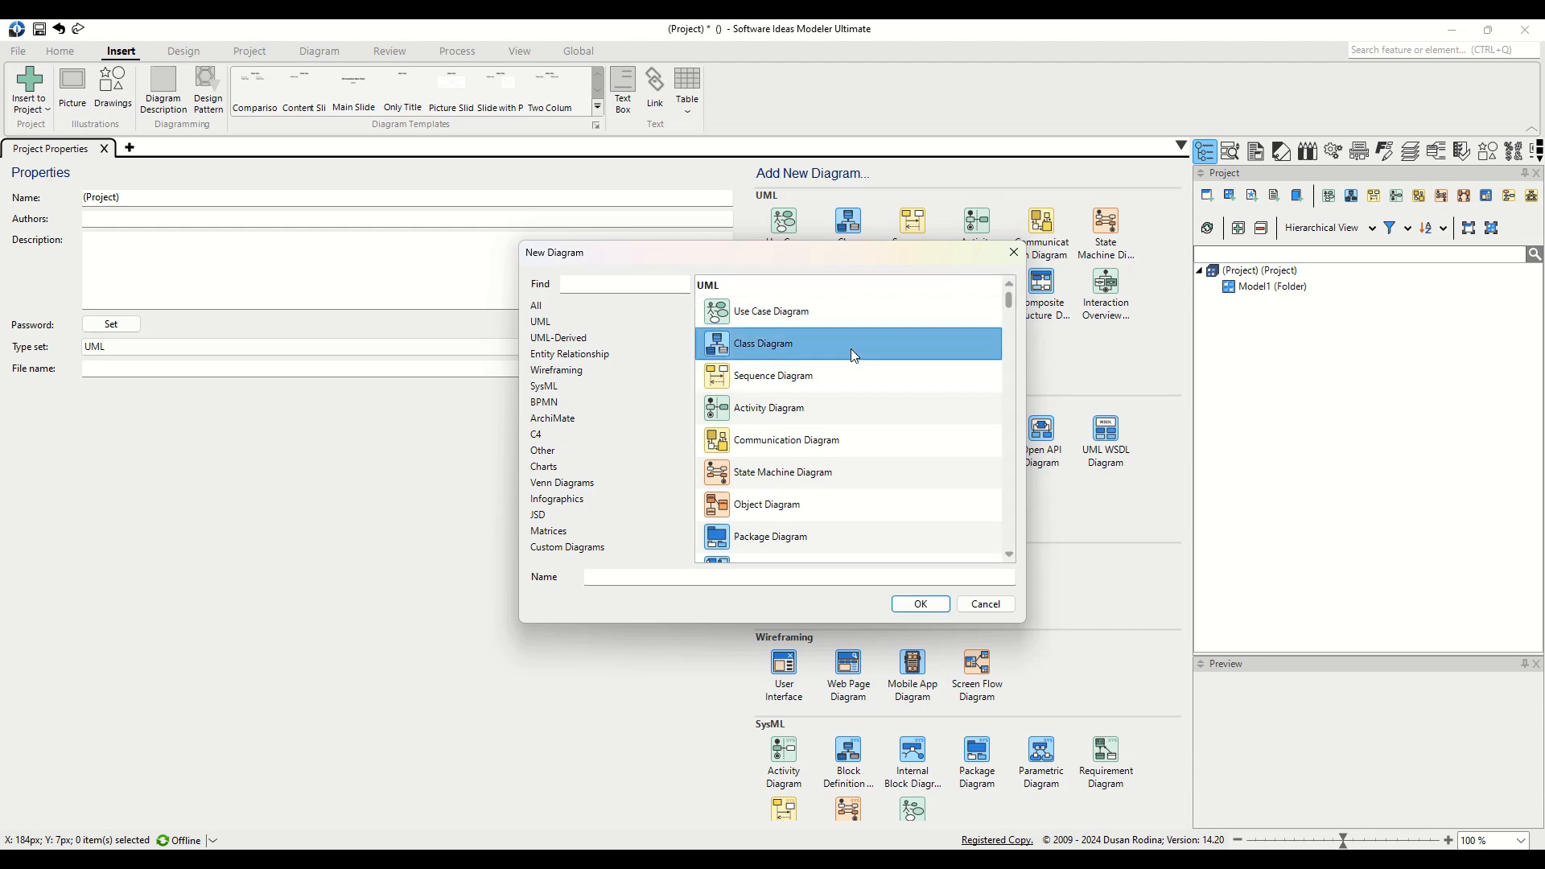
click(665, 577)
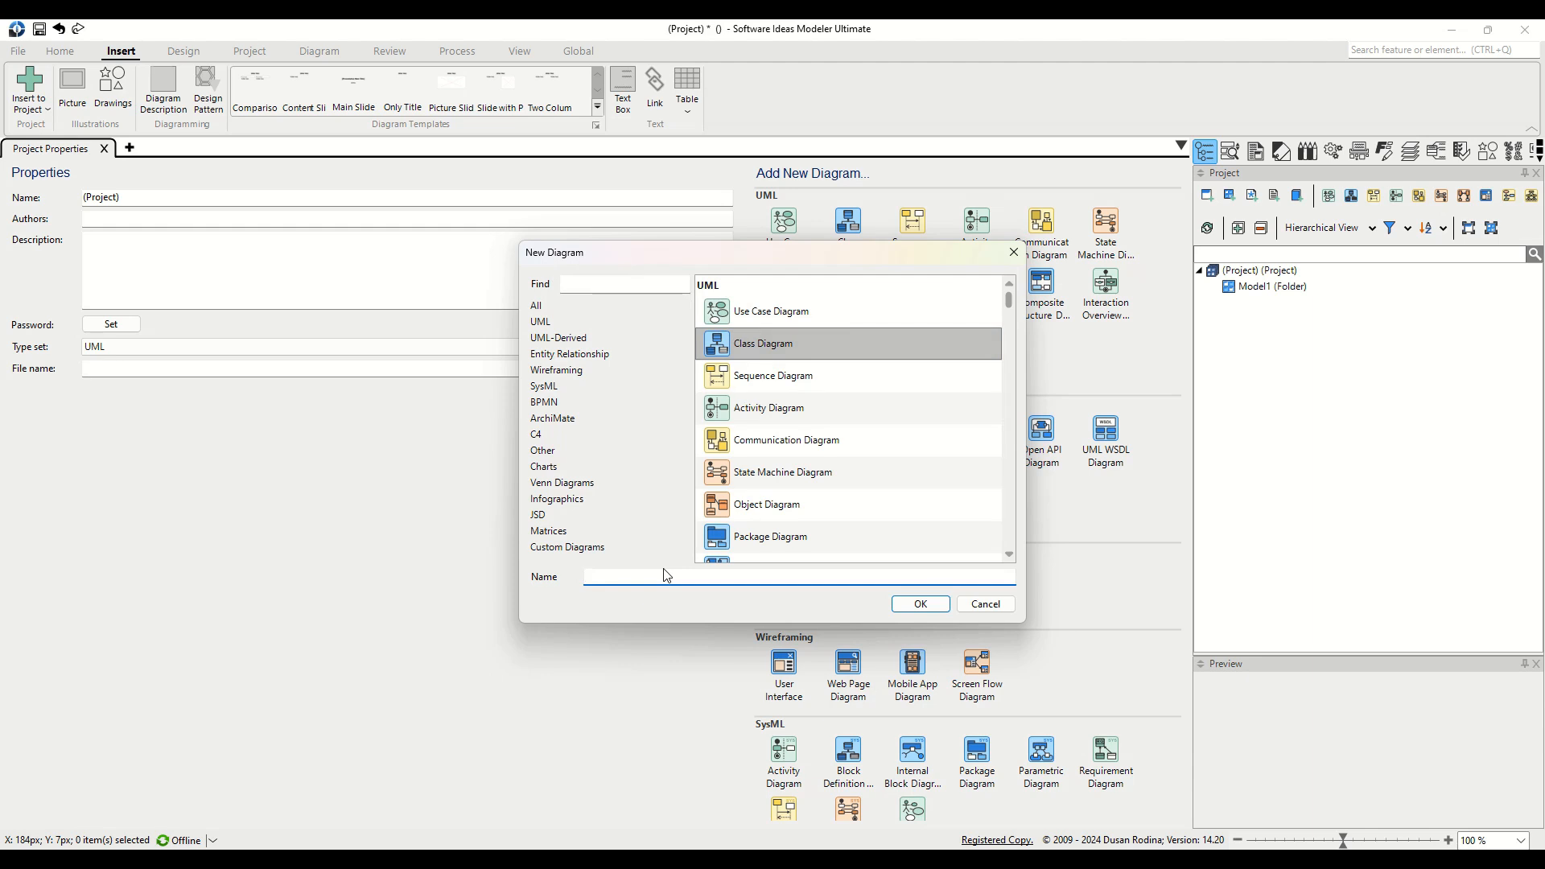
text(Products)
click(944, 611)
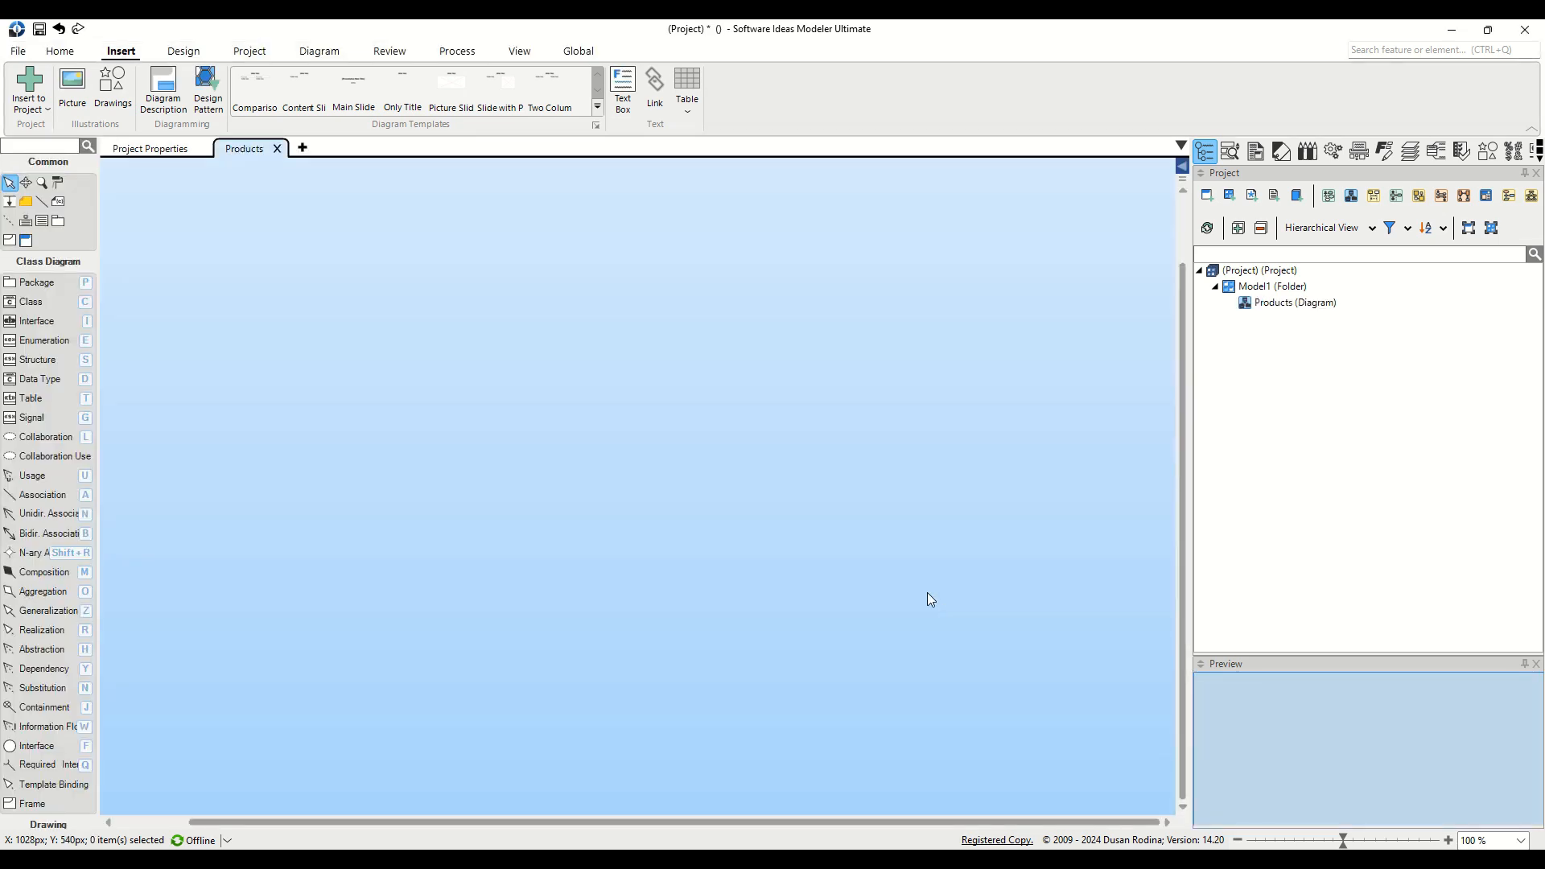
Step: Place a class on the empty Products canvas and name it 'Product'
scroll(346, 117, up, 1)
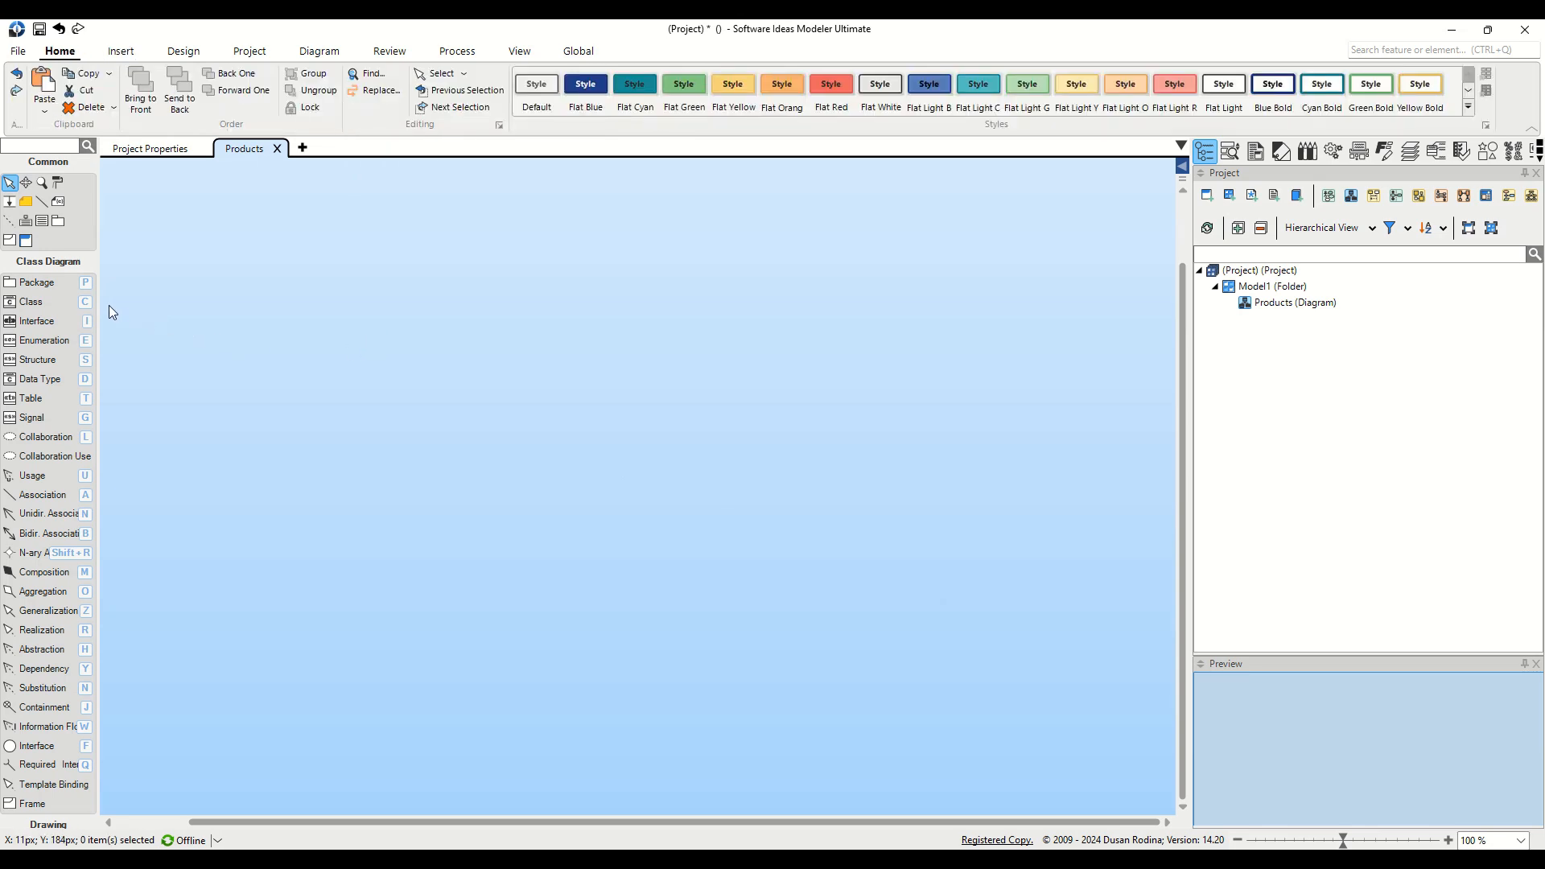
click(52, 305)
click(523, 325)
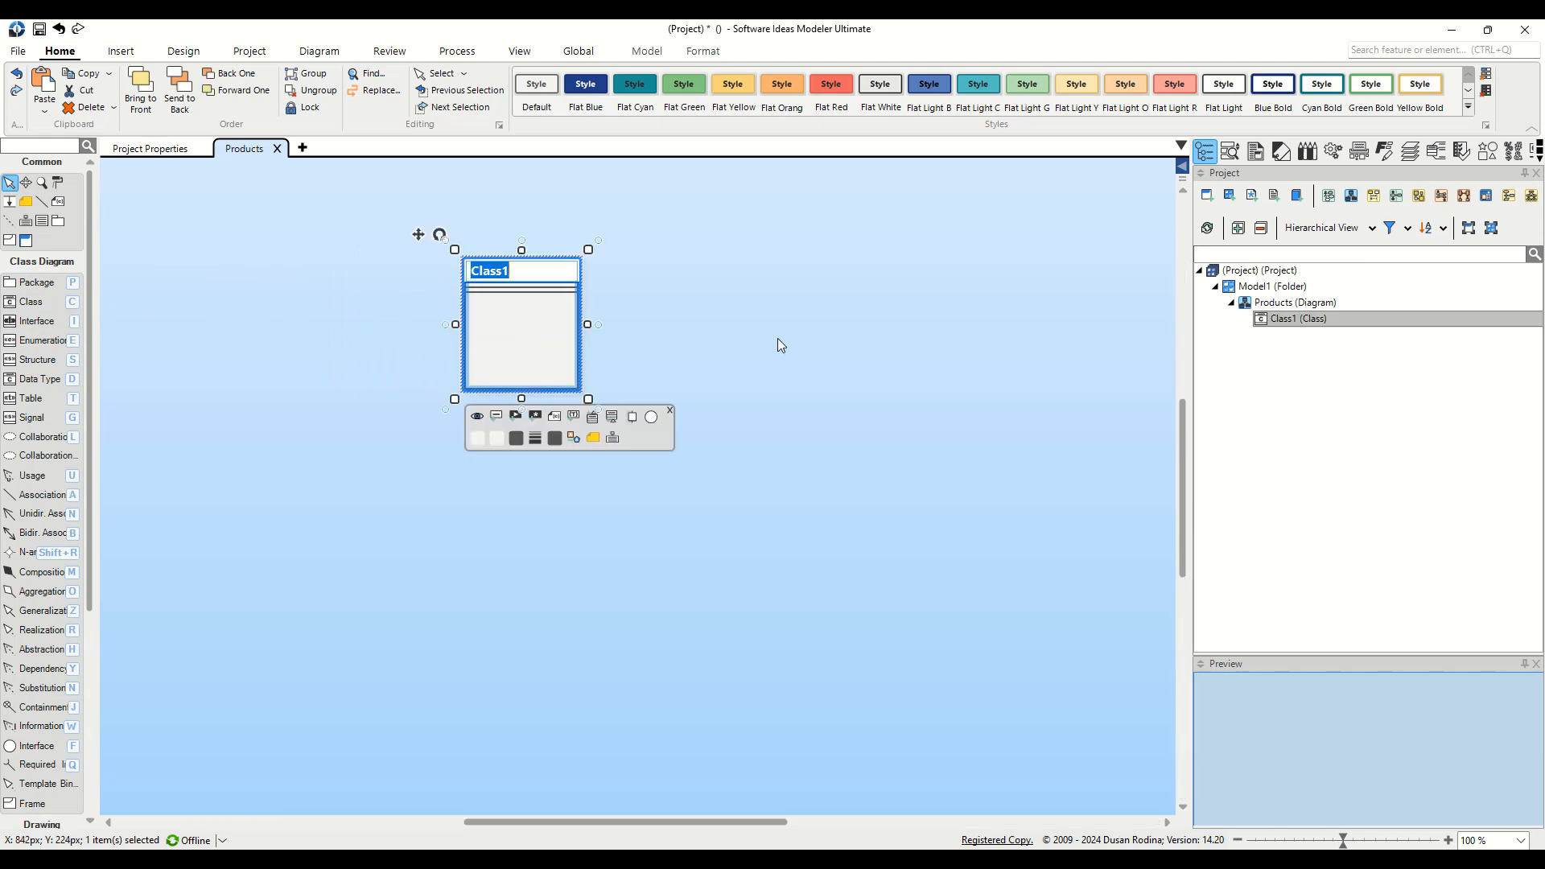
text(Product)
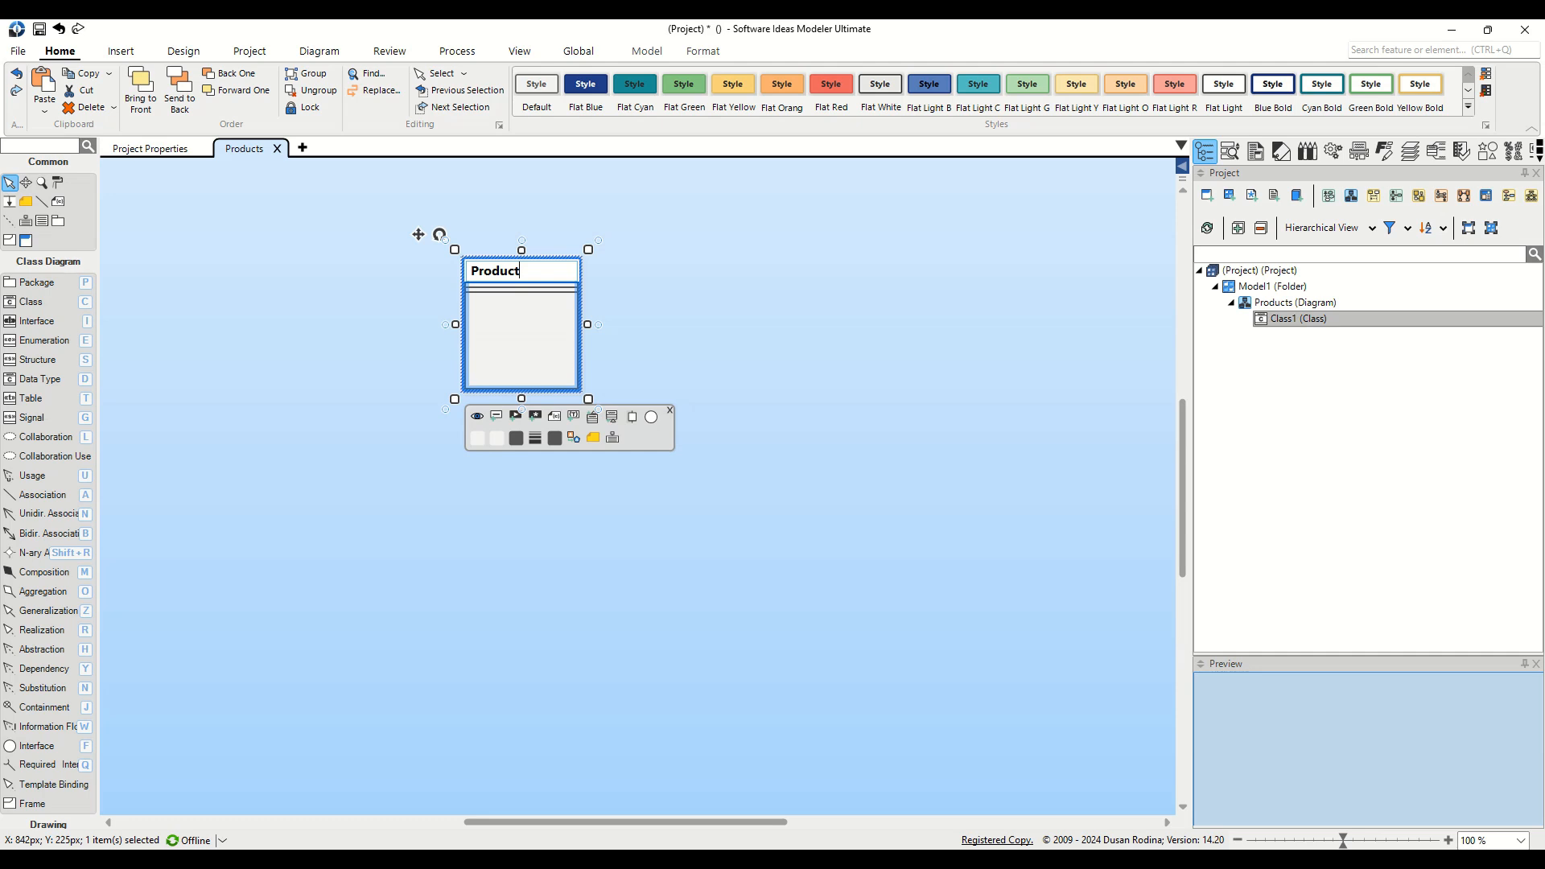
key(Return)
Step: Give Product the attributes ProductNumber, Name and Description as String, and Price as Real
text(Pr)
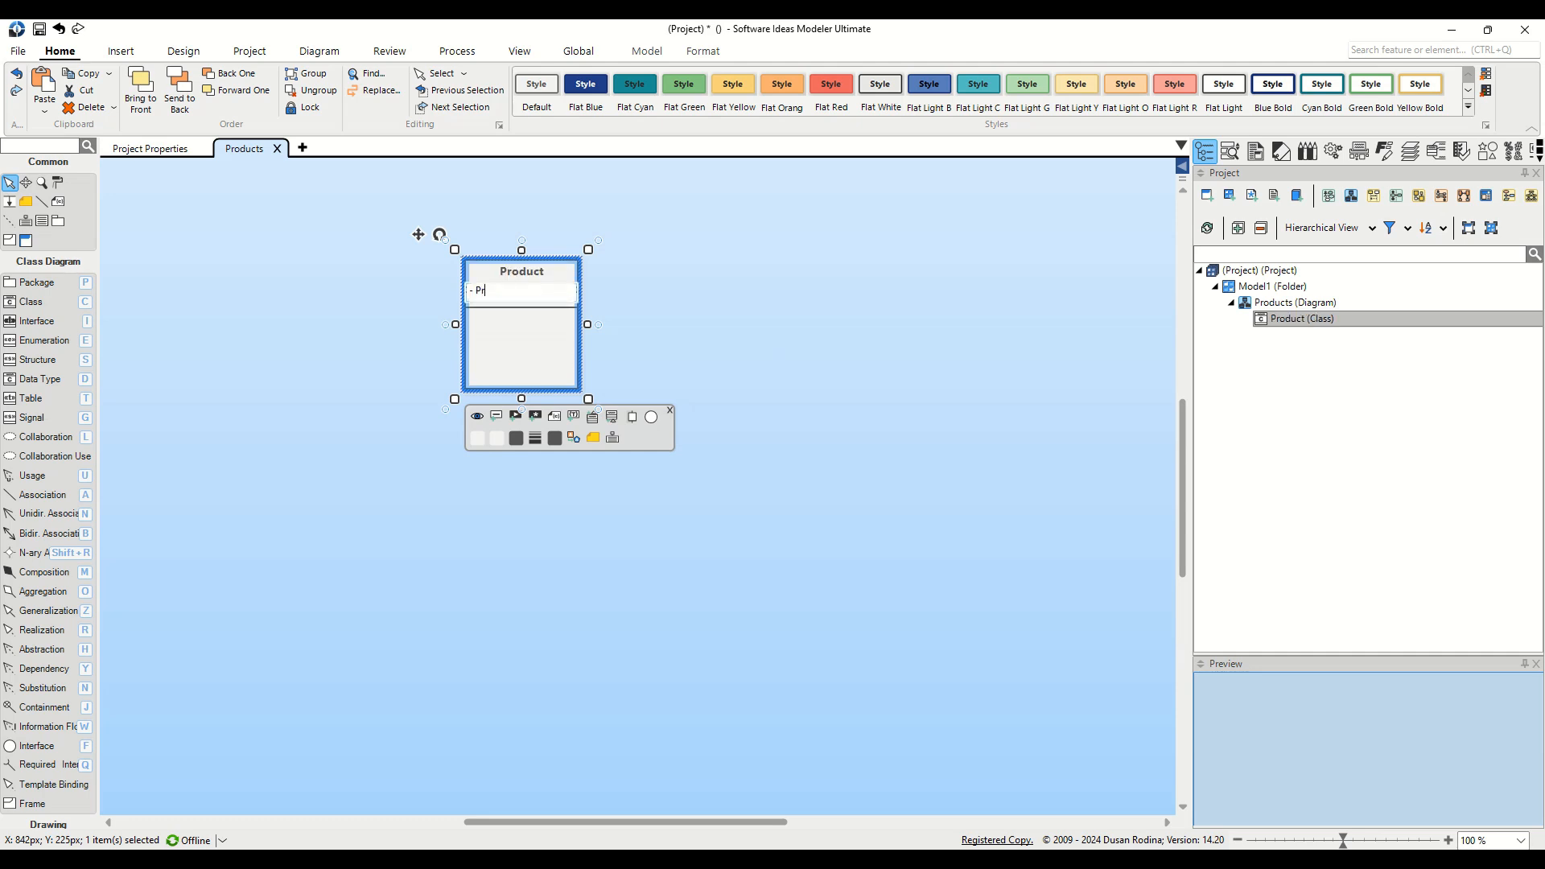
text(oductNumber : )
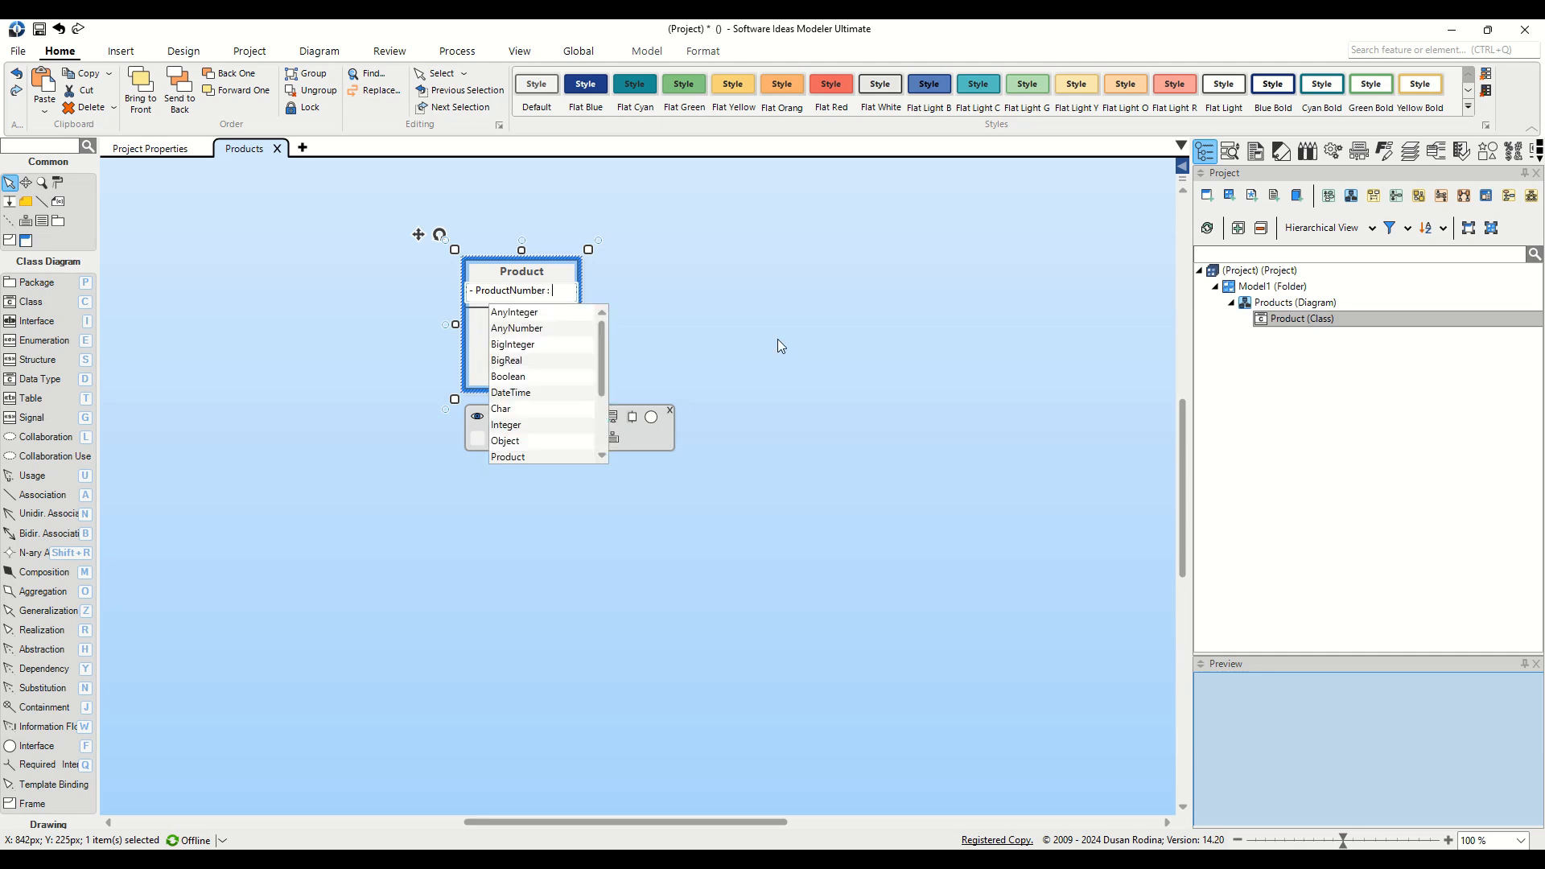
text(st)
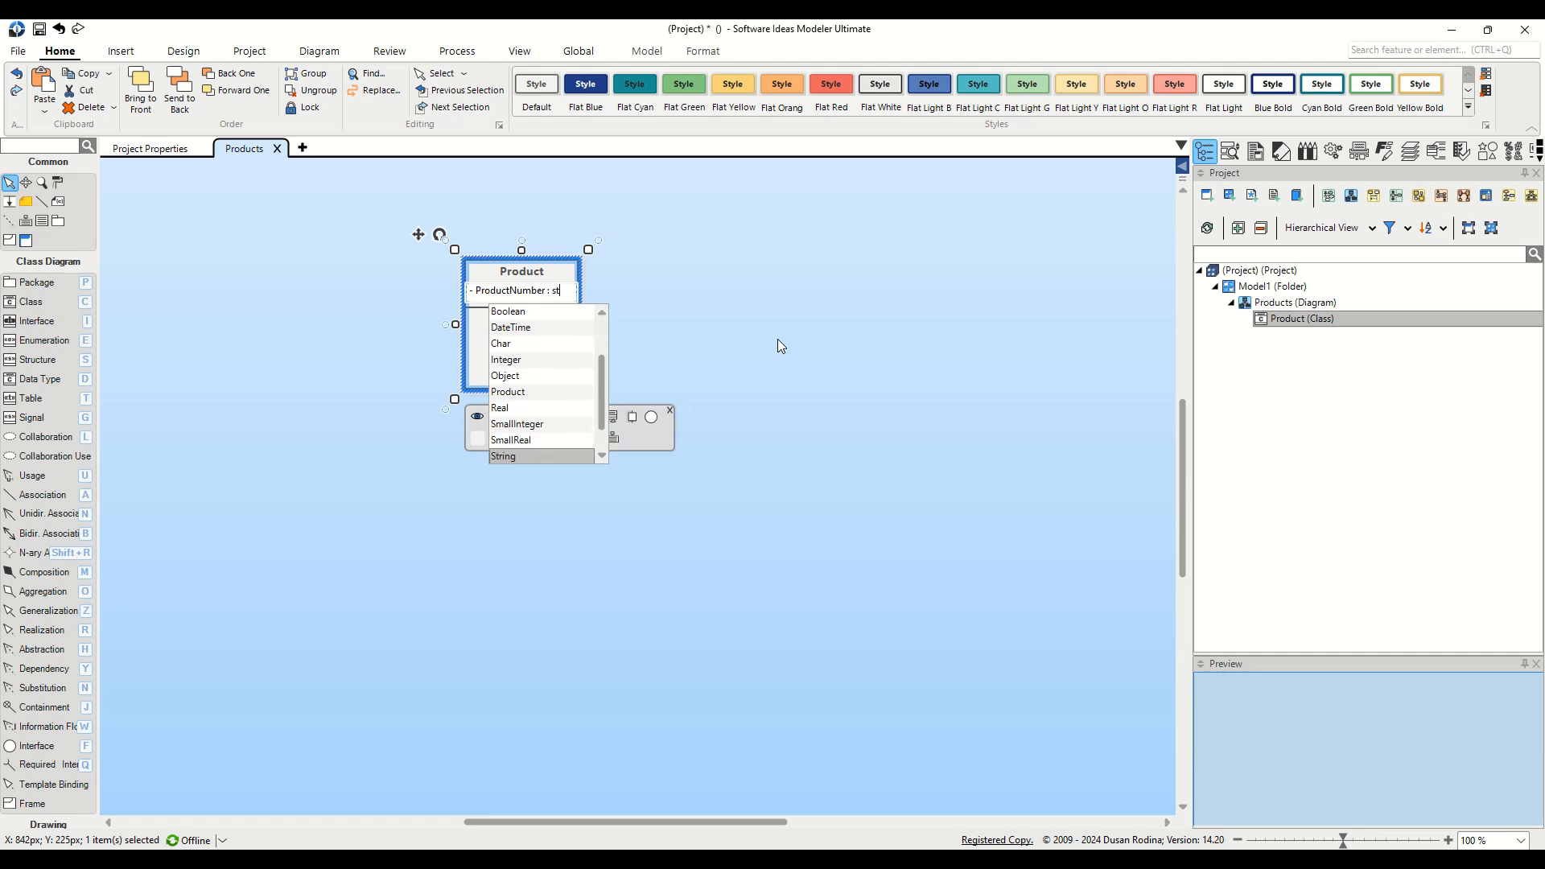
key(Return)
key(Return)
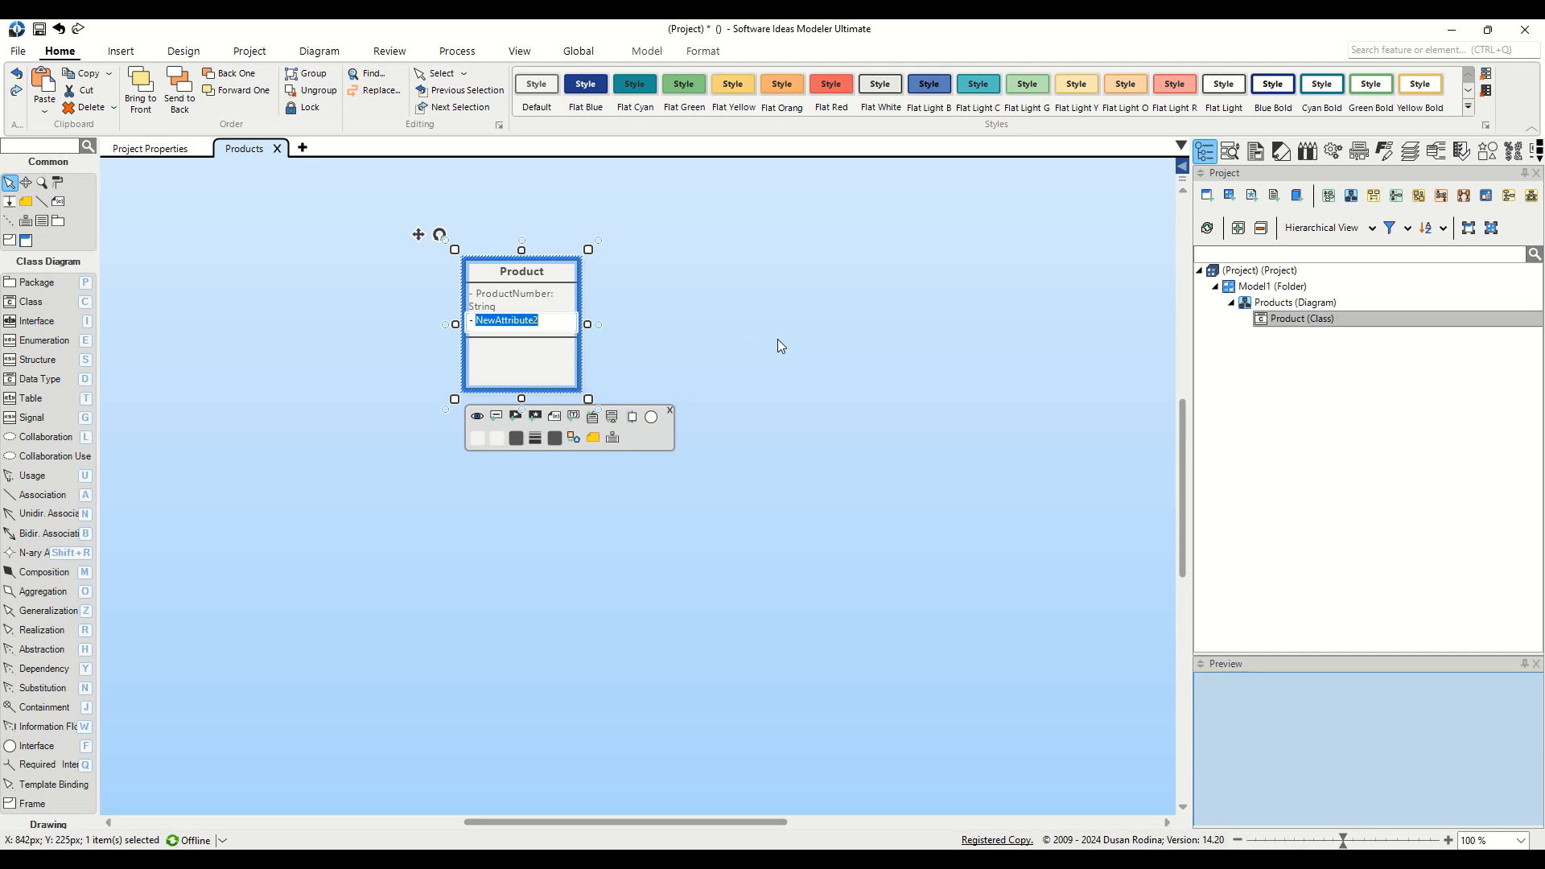
text(Name :str)
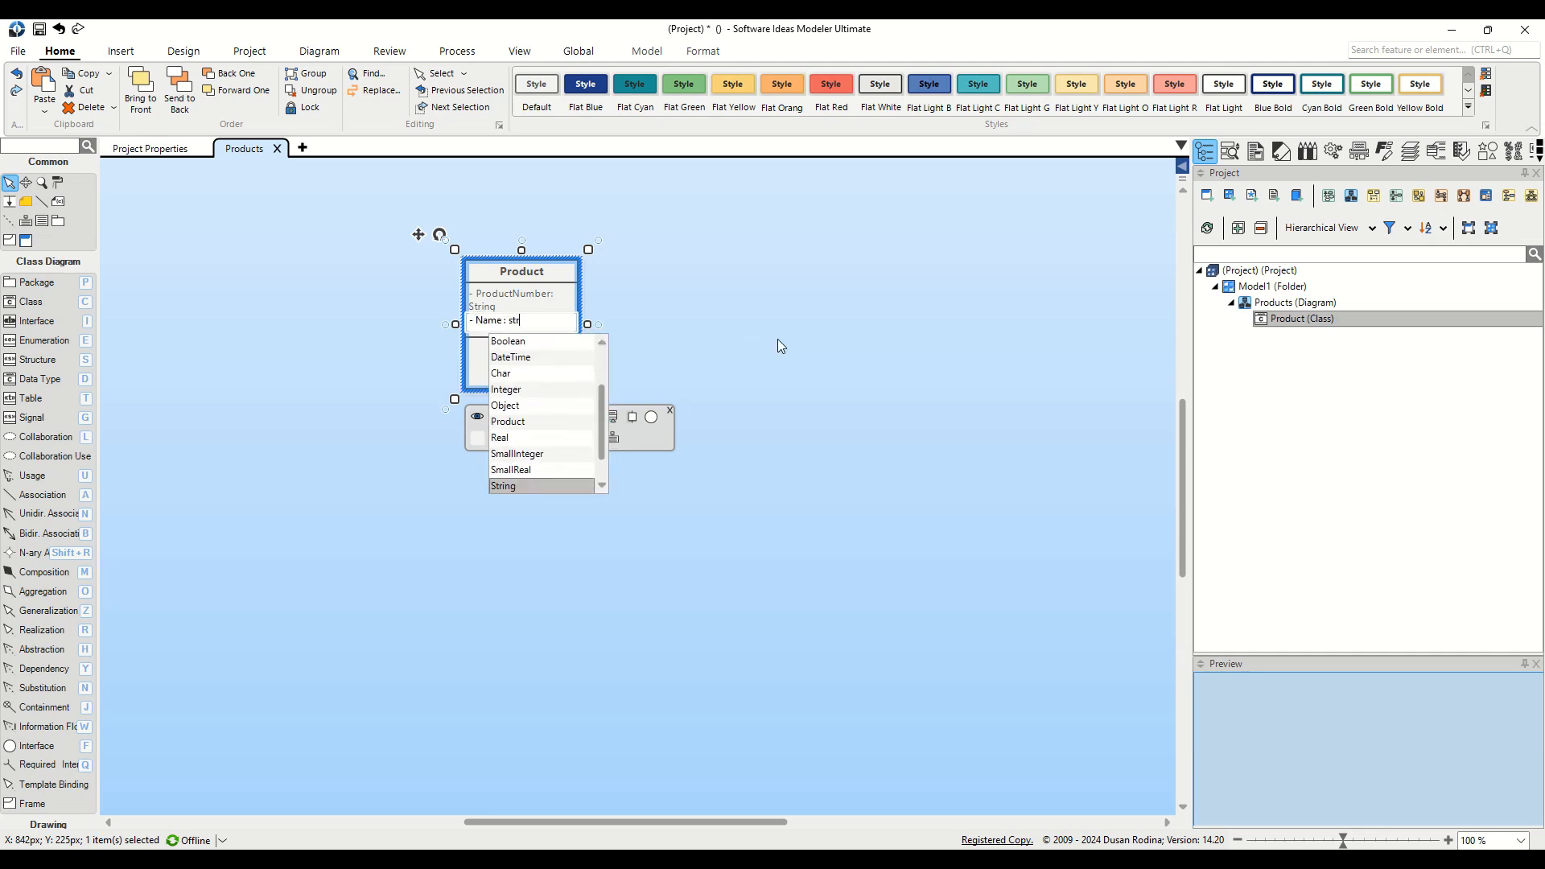
key(Return)
key(Return)
text(Desc)
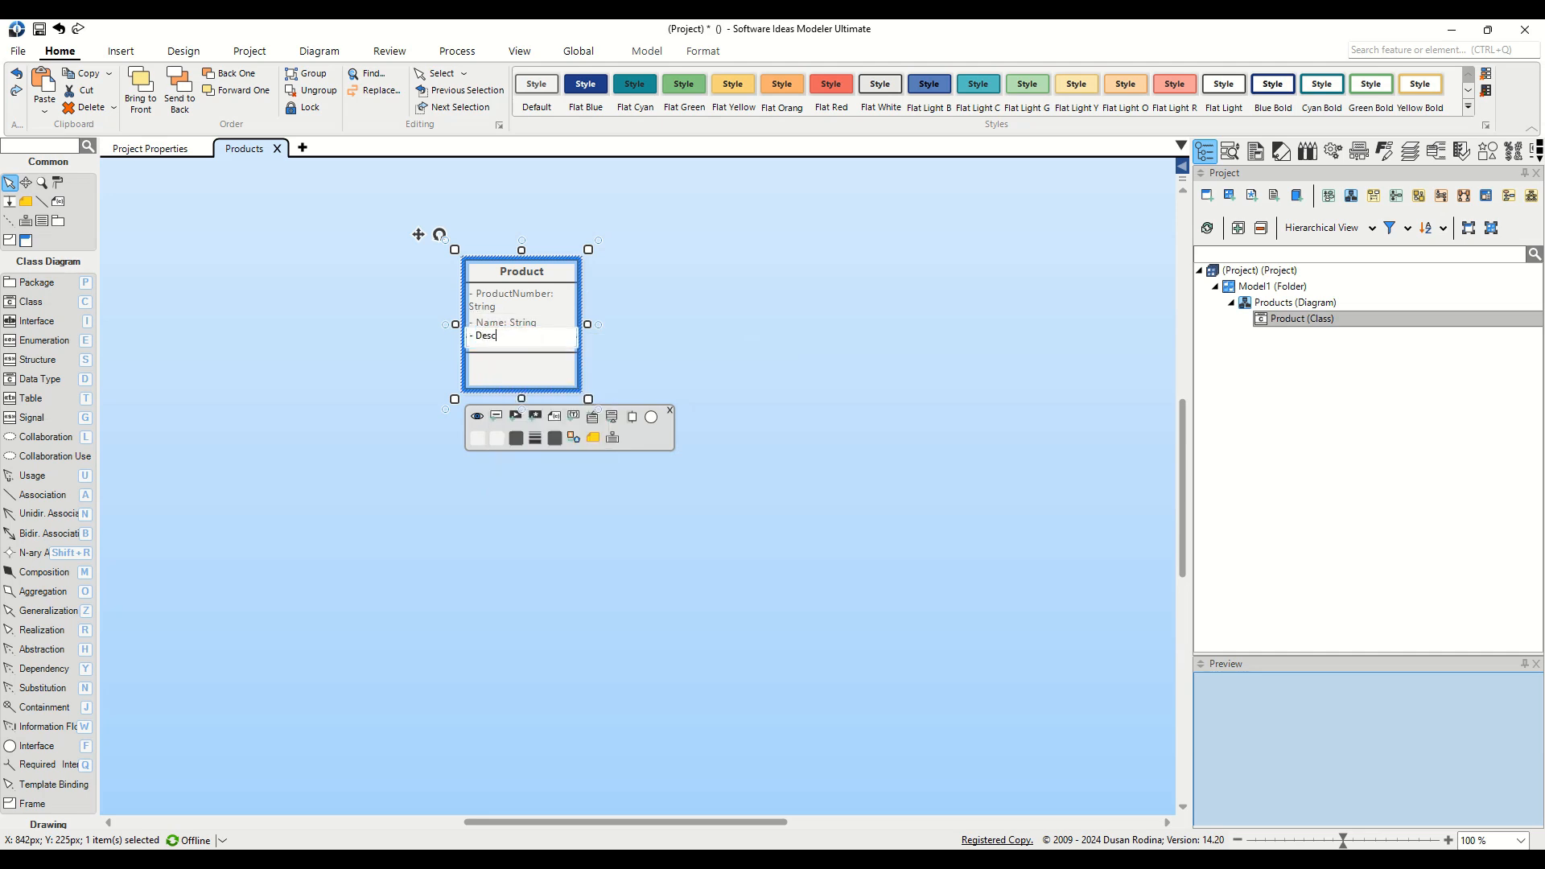
text(ription :st)
key(Return)
key(Return)
text(P)
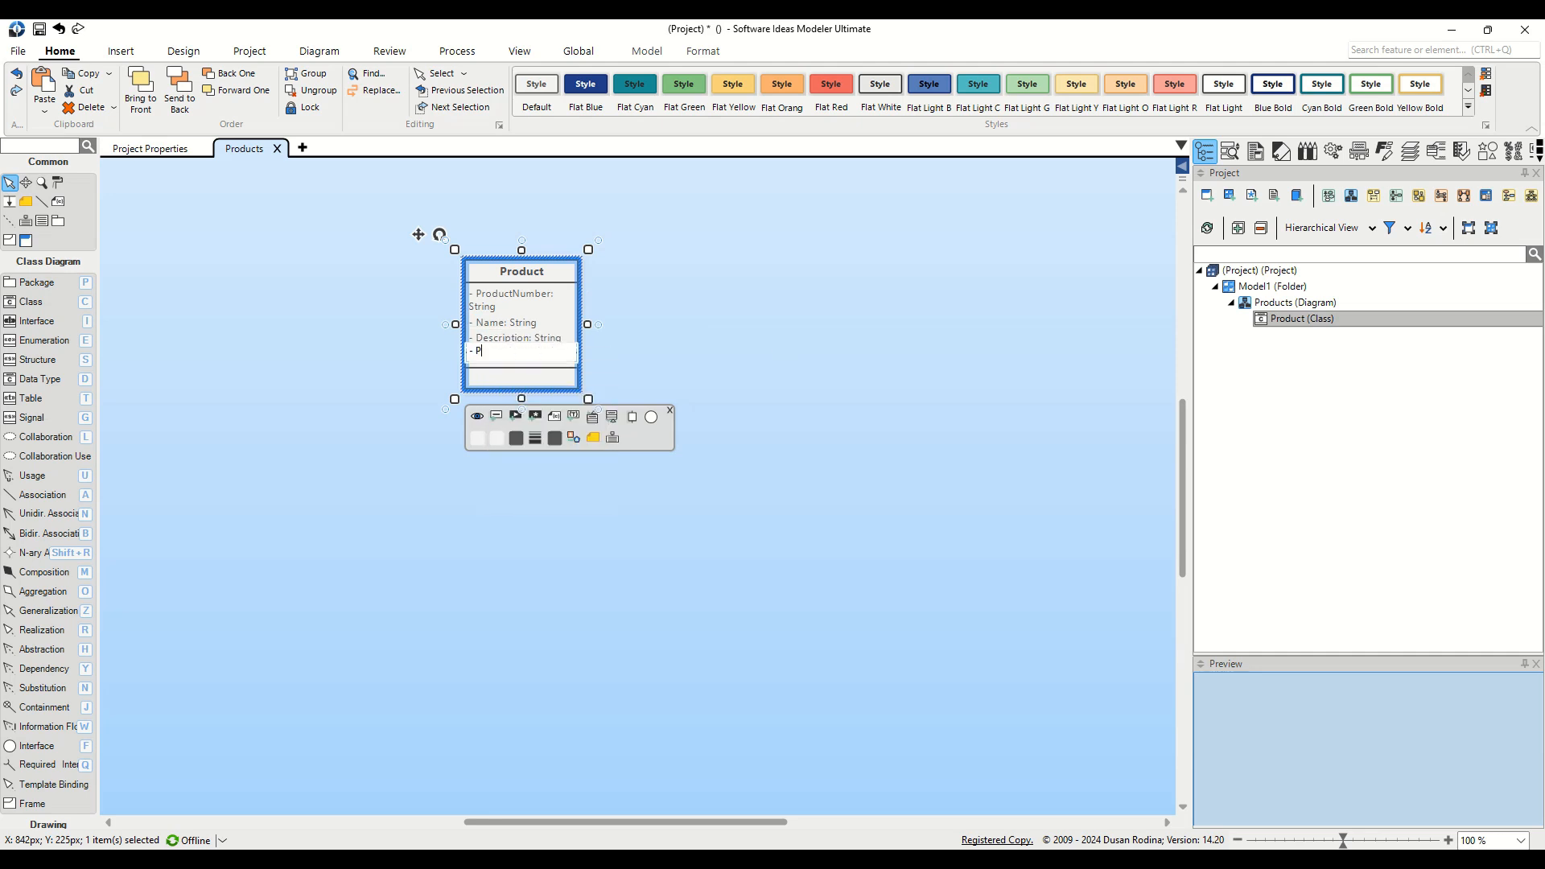
text(rice :re)
key(Return)
Step: Add the operations Activate, Deactivate and AddToCategory to Product
key(Tab)
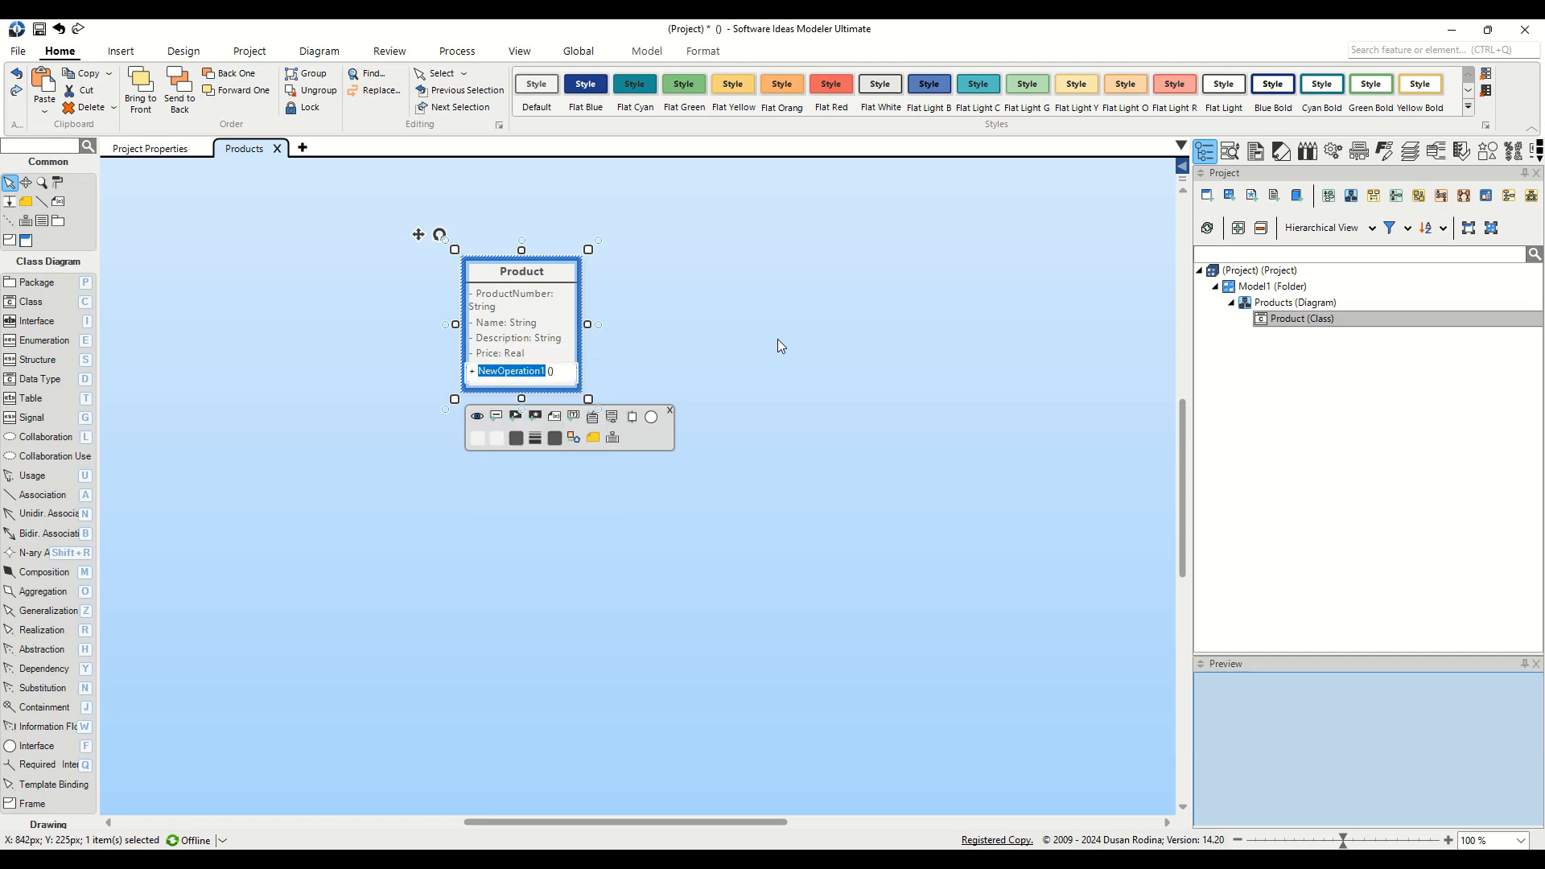
text(Ad)
text(tivate)
key(Tab)
text(Deactivate)
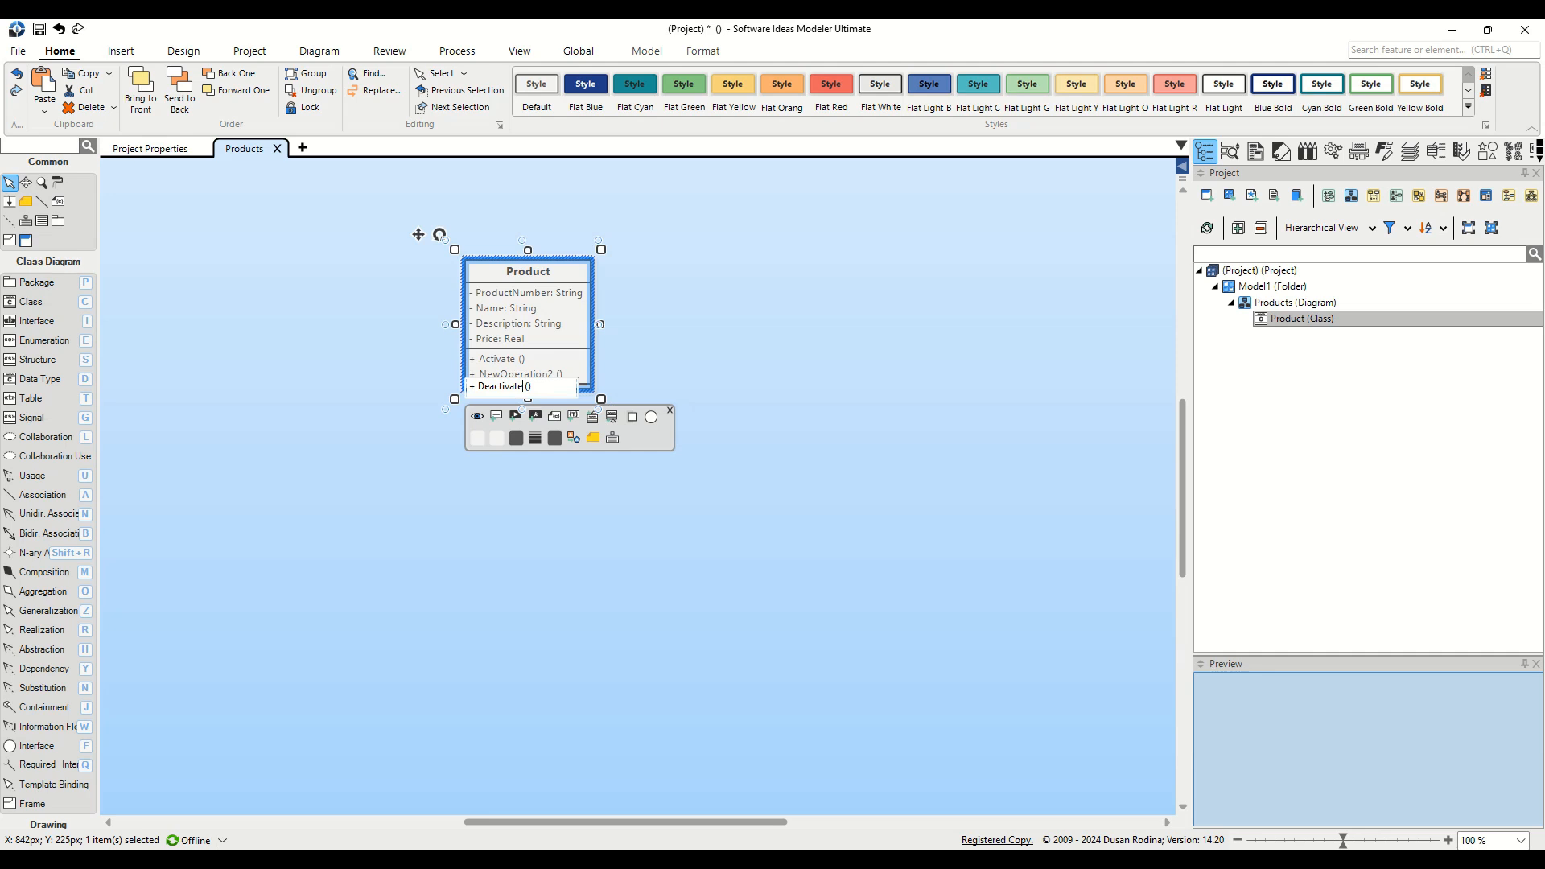
key(Tab)
text(AddToCategory)
key(Return)
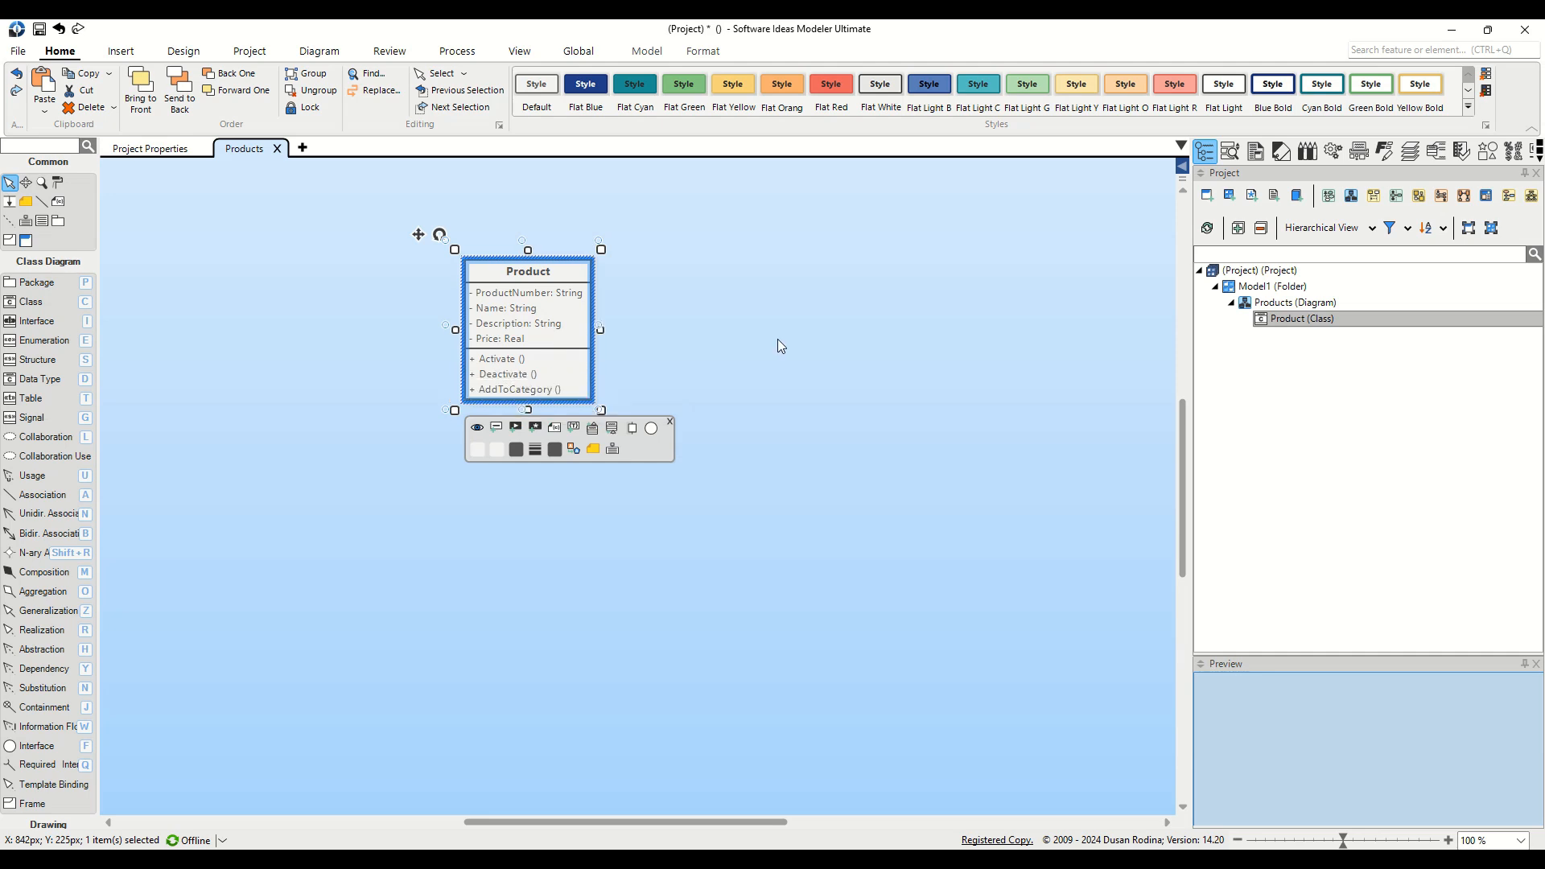
Step: Set the AddToCategory operation's visibility to Package (~), leaving Activate and Deactivate public
right_click(569, 390)
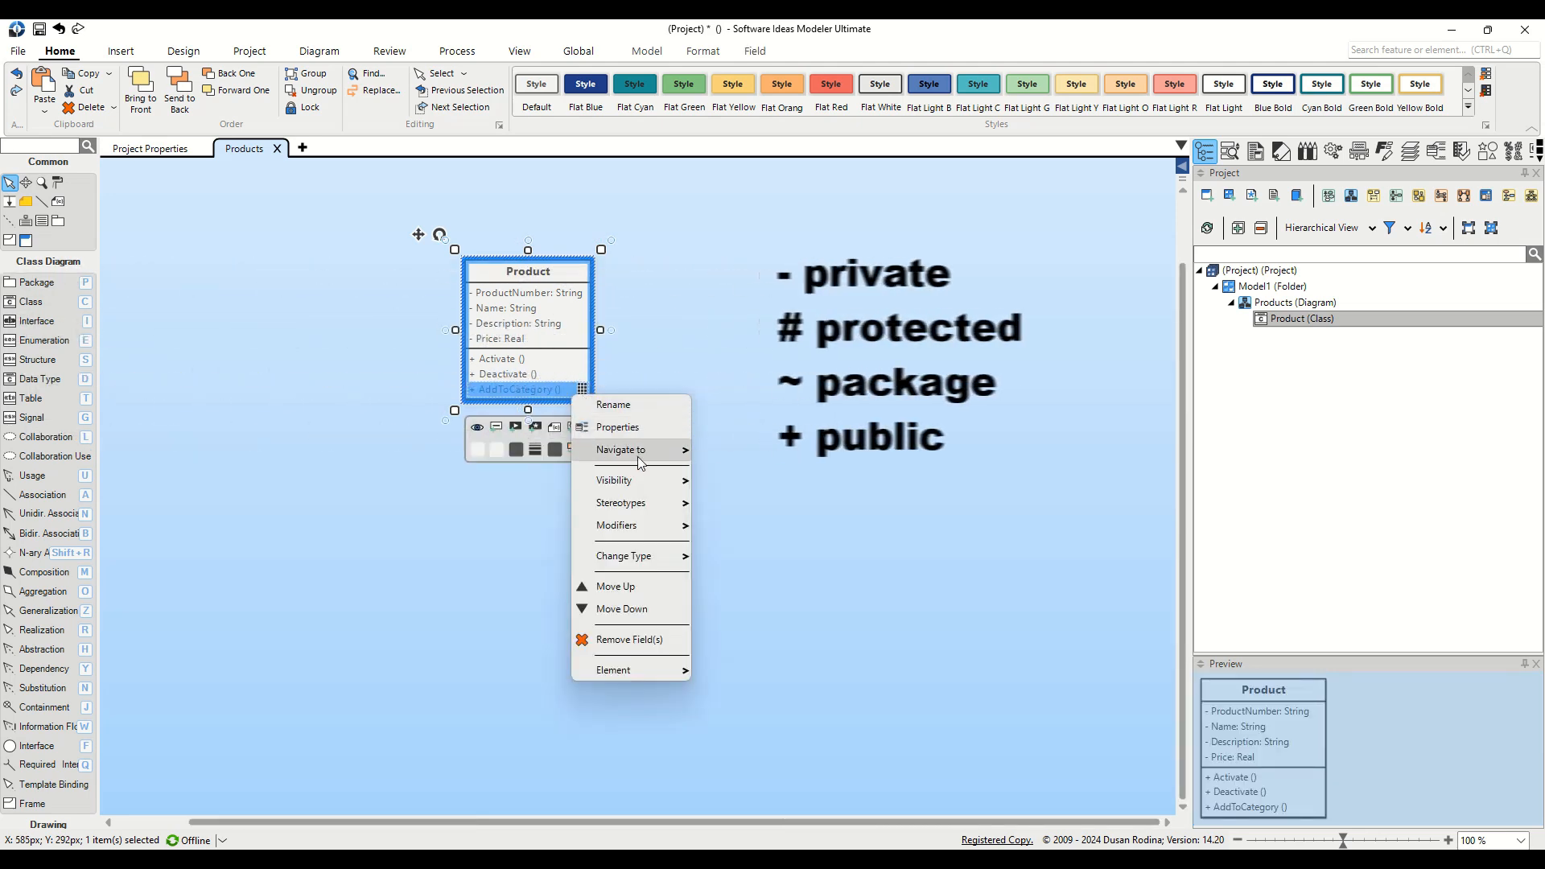
mouse_move(650, 482)
click(736, 525)
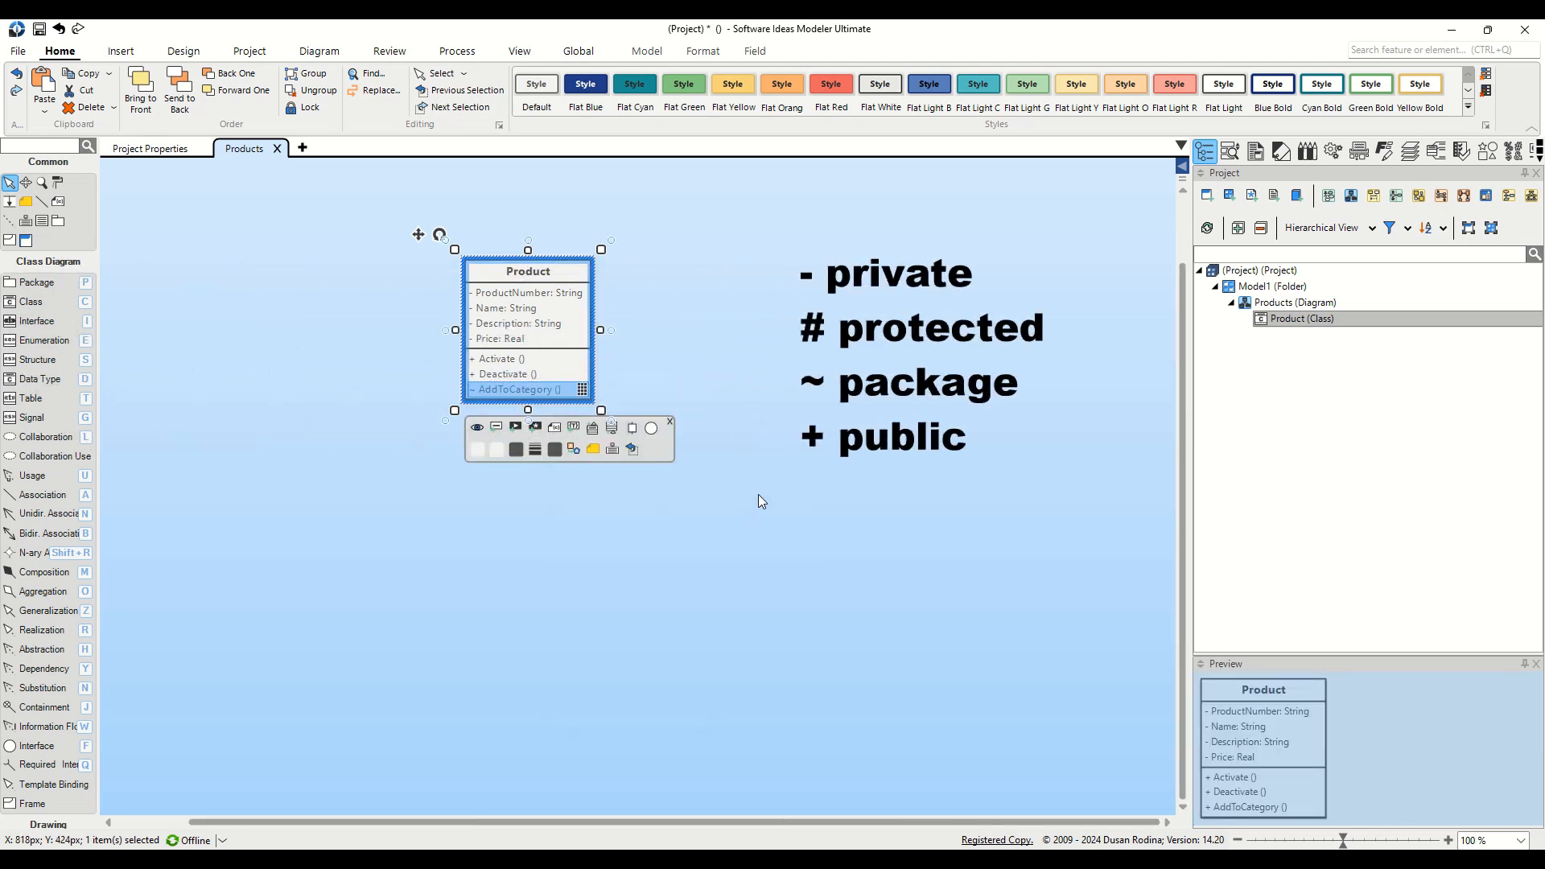
click(667, 387)
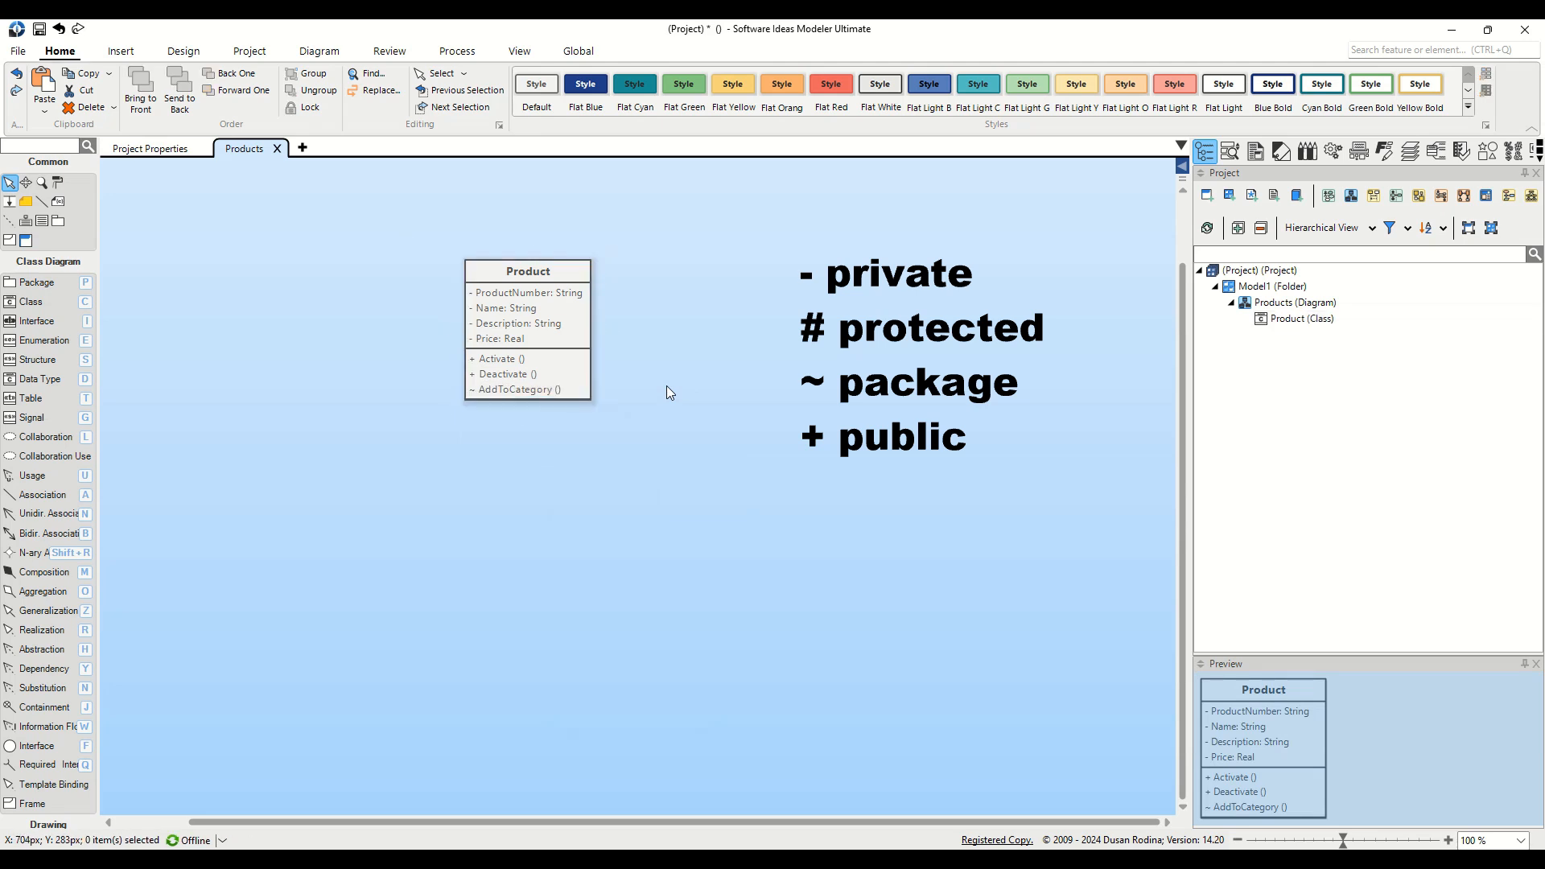
click(545, 387)
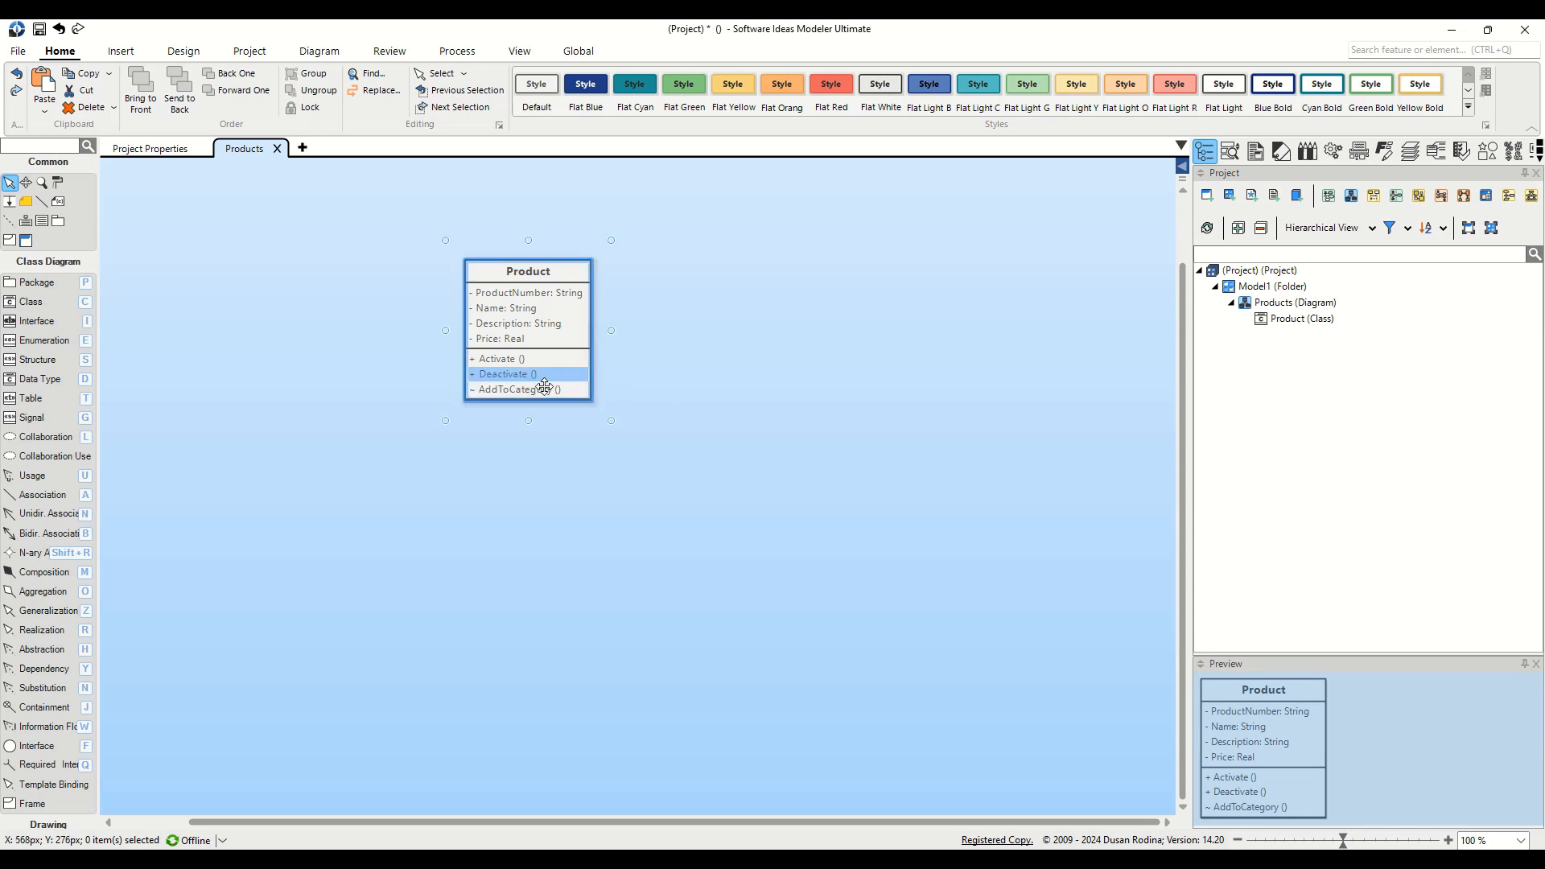
Step: Add a Laptop subclass under Product
click(543, 285)
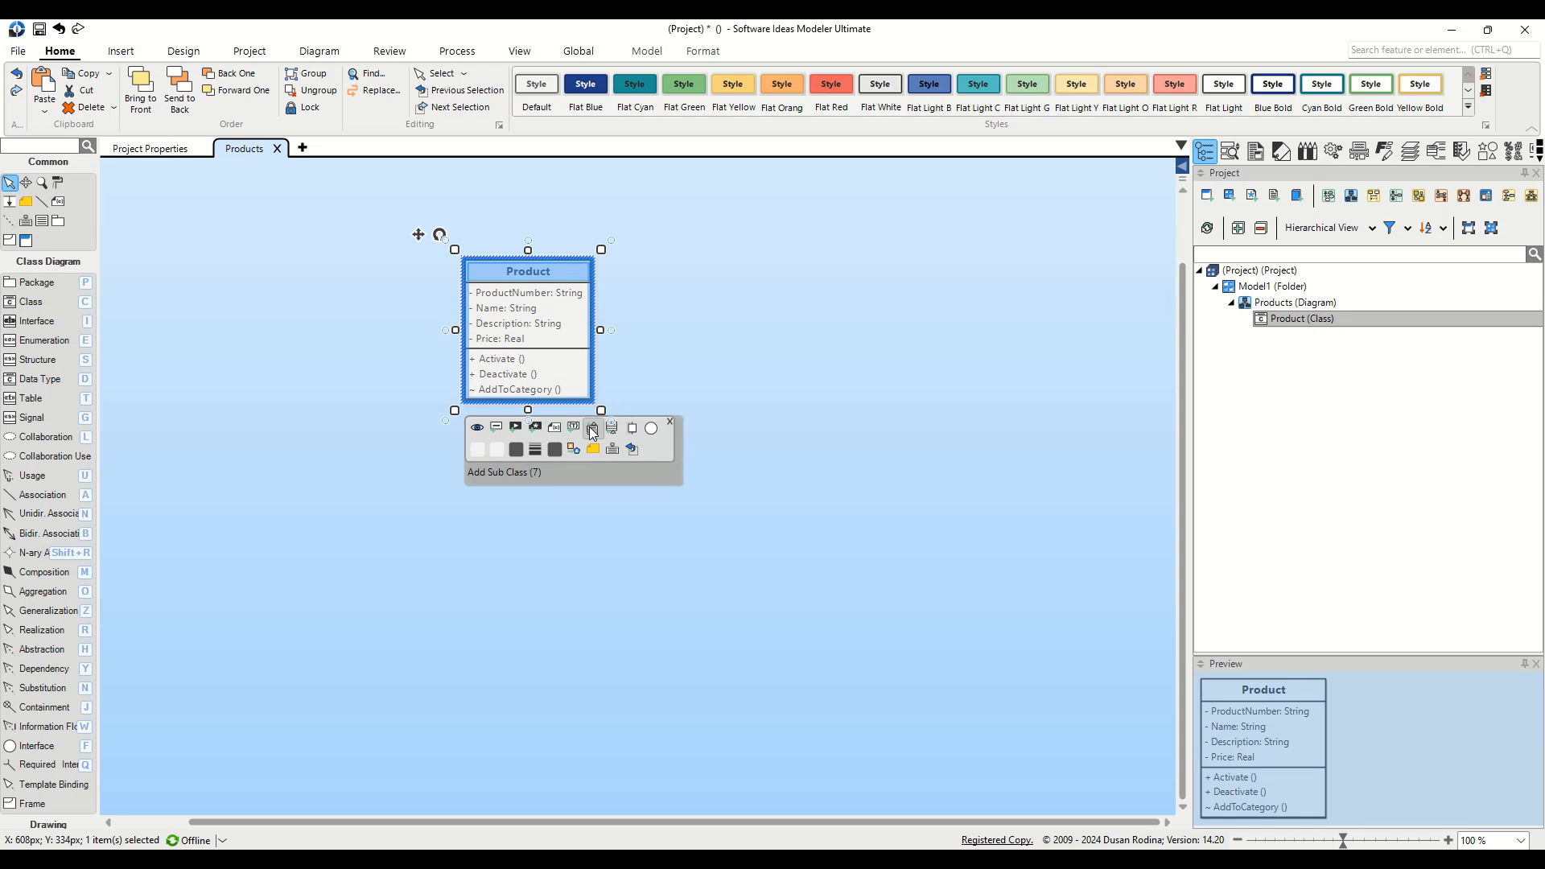
click(591, 431)
text(L)
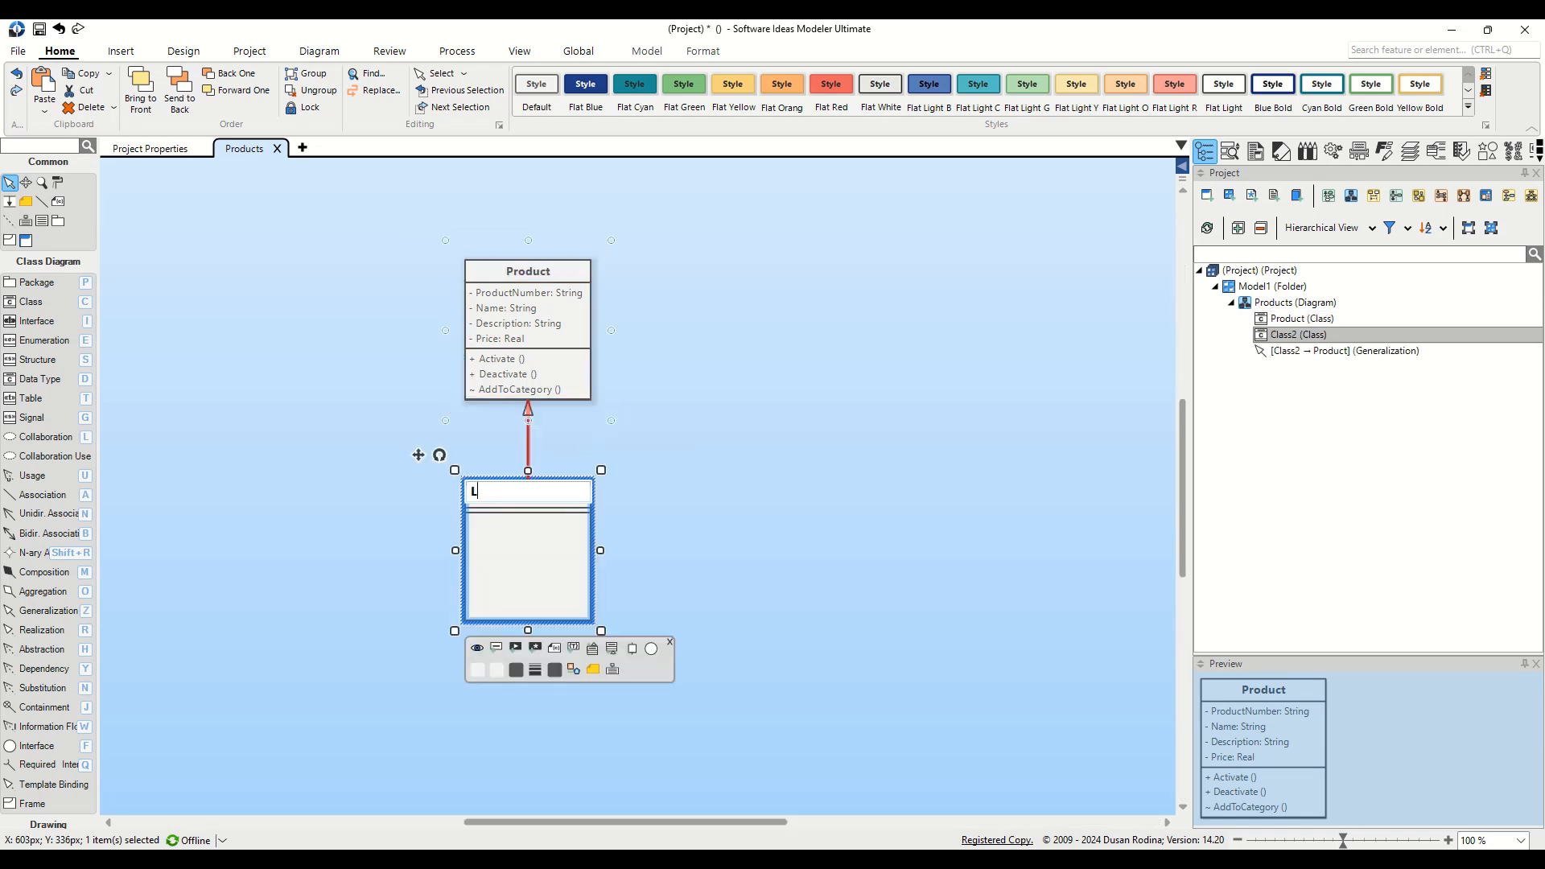
text(aptop)
key(Return)
Step: Add a SmartPhone subclass and centre both subclasses under Product
click(561, 298)
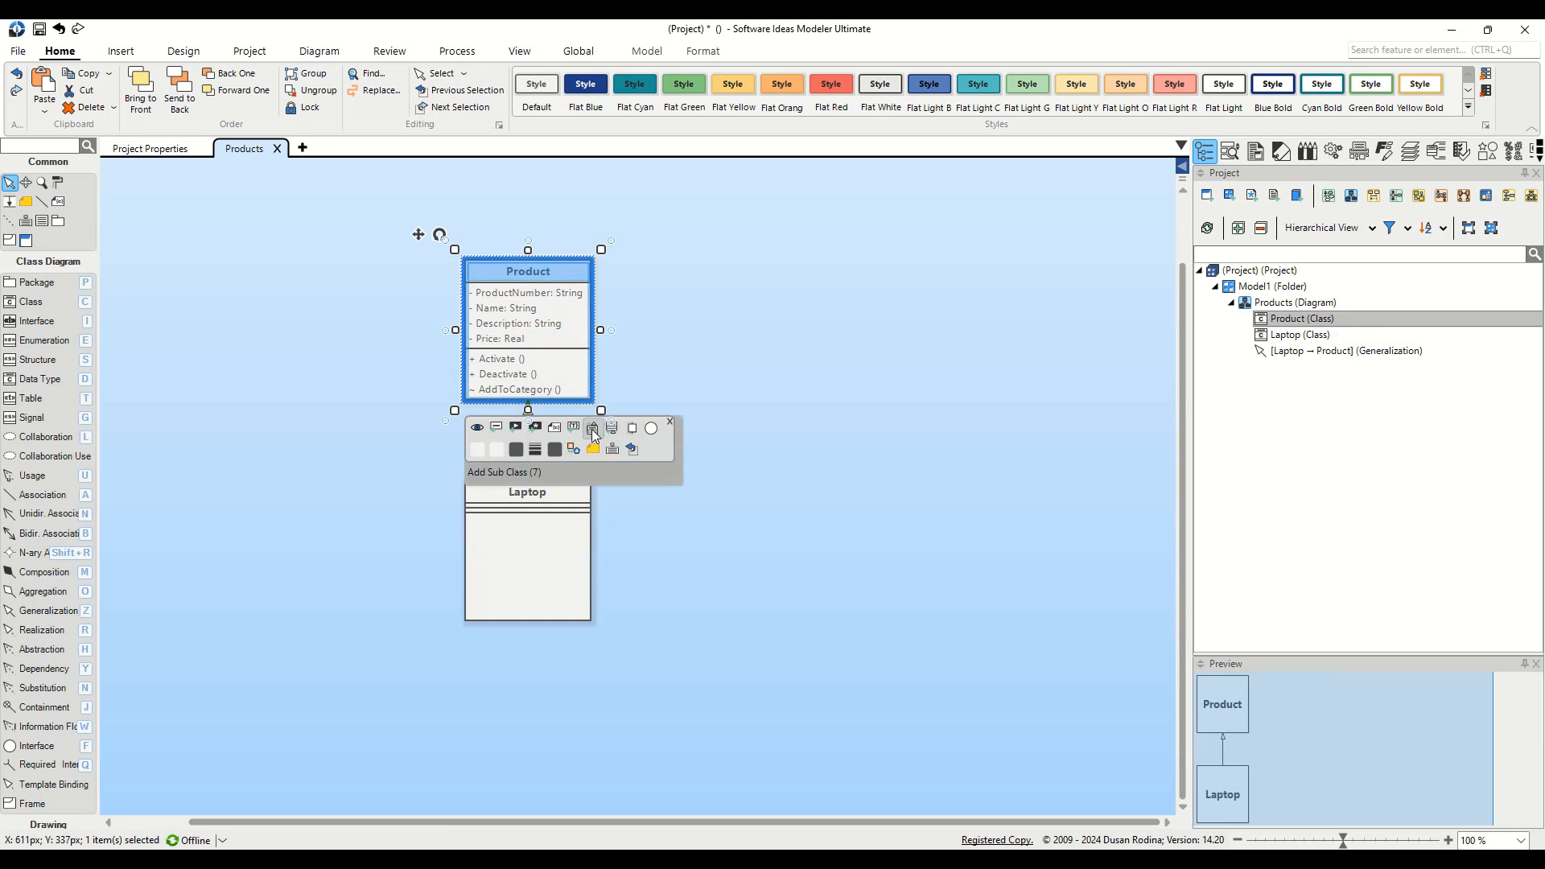
click(591, 428)
text(Smartp)
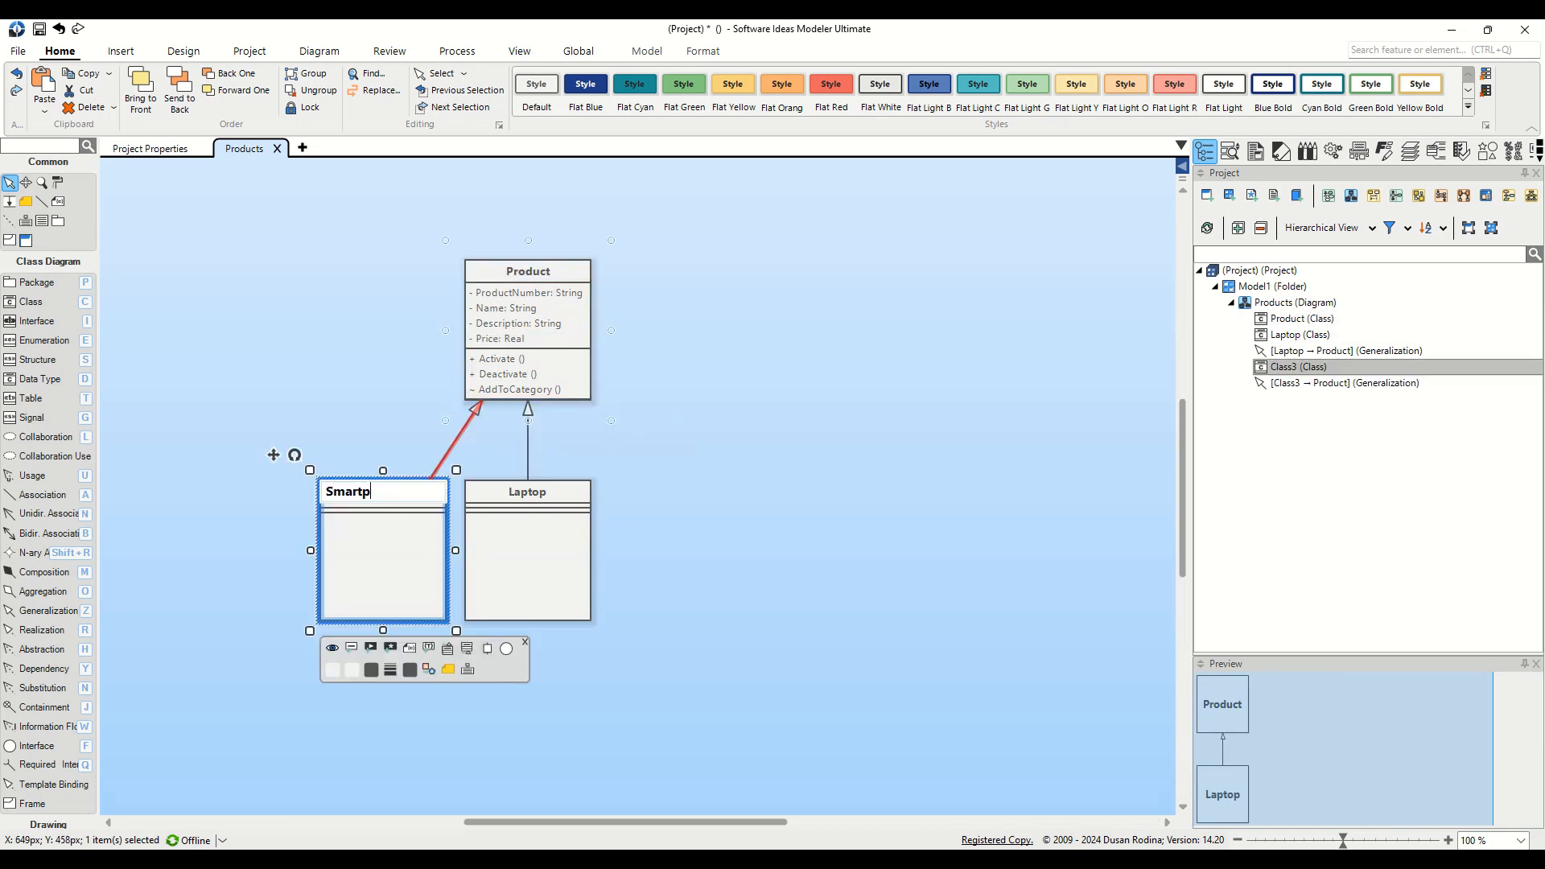
key(BackSpace)
text(Phone)
key(Return)
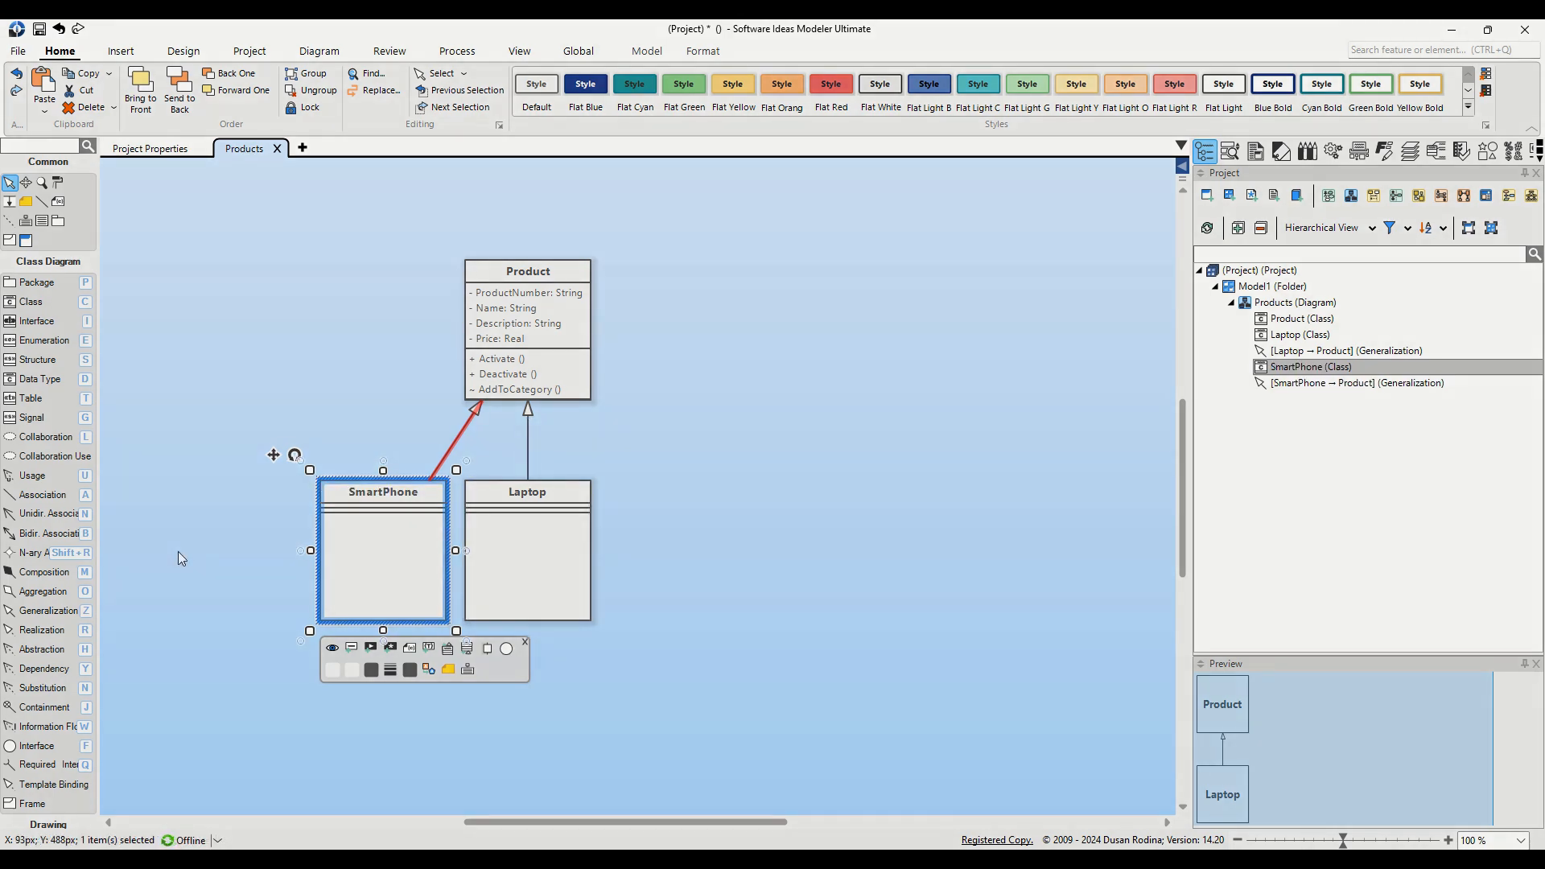
drag(285, 478, 690, 675)
drag(528, 556, 598, 553)
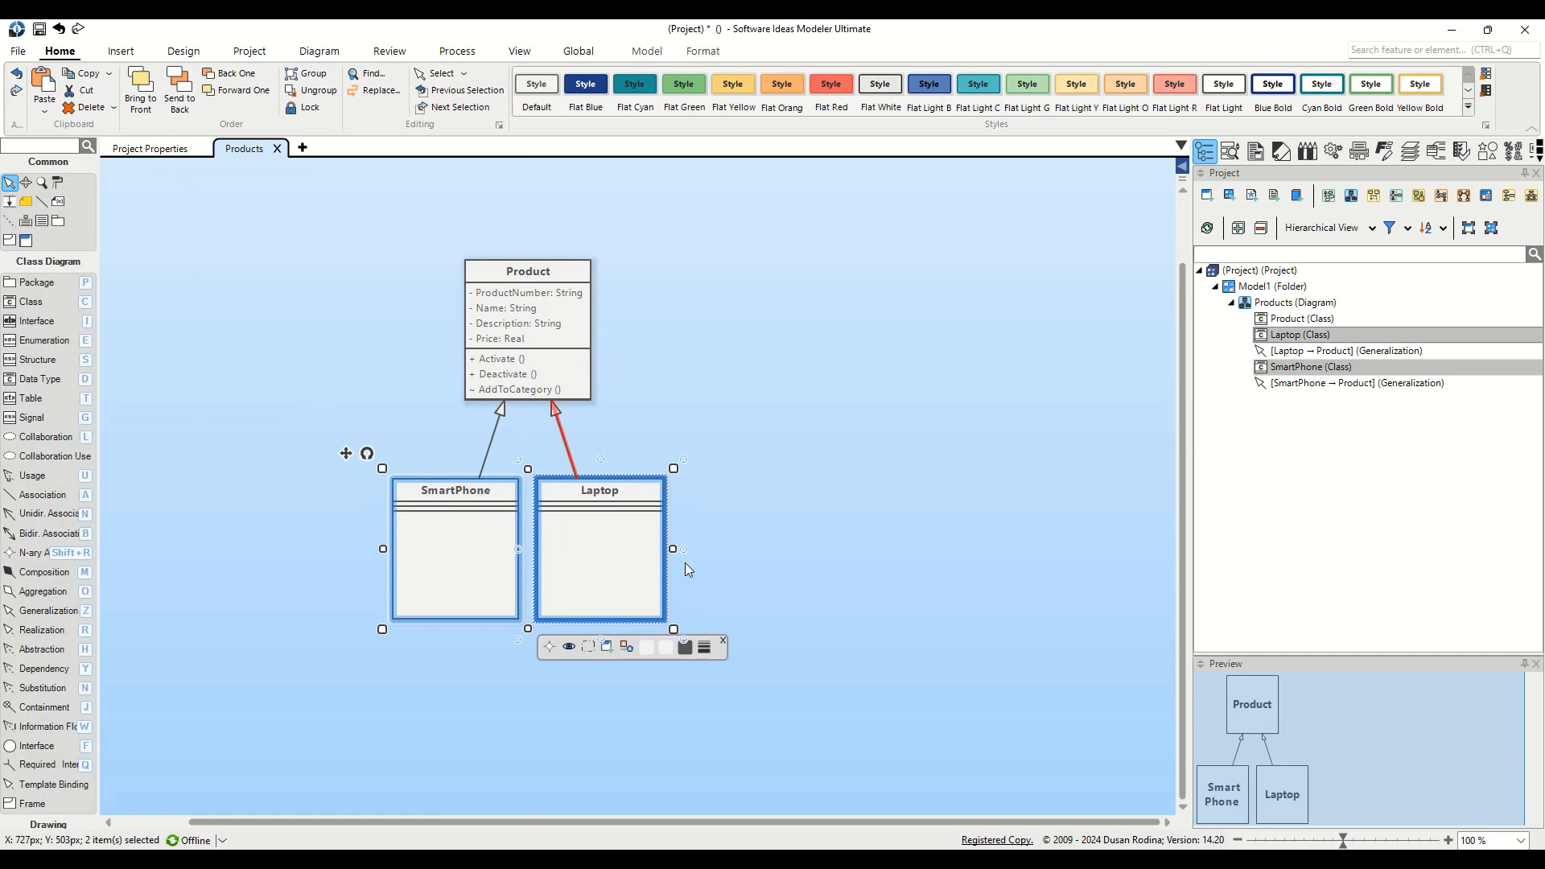
Step: Add a HasTouchScreen attribute of type Boolean to the Laptop class
click(636, 555)
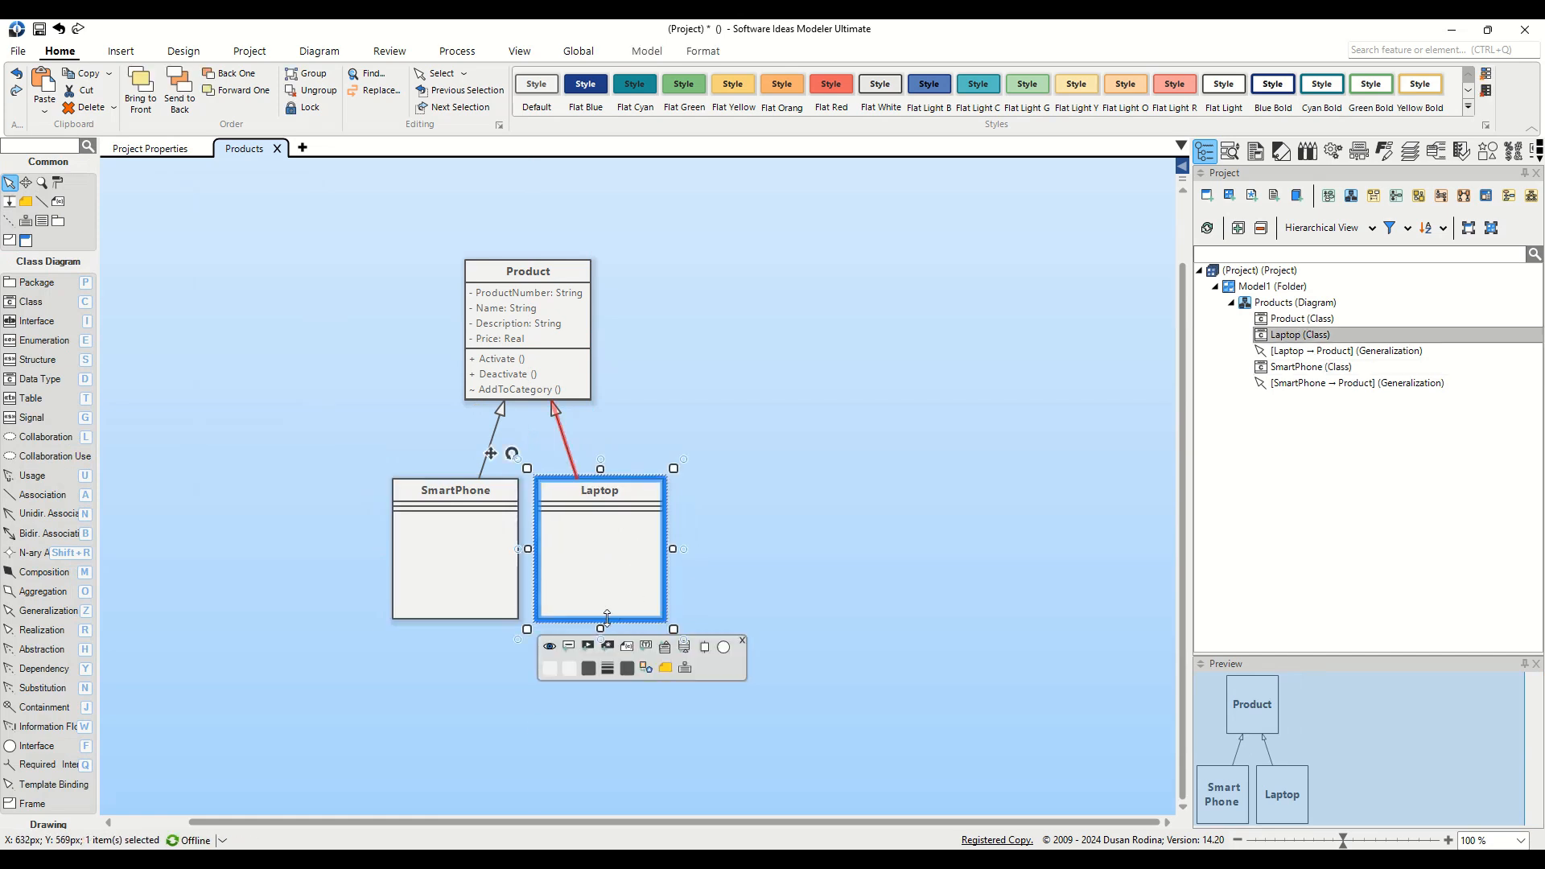
click(569, 646)
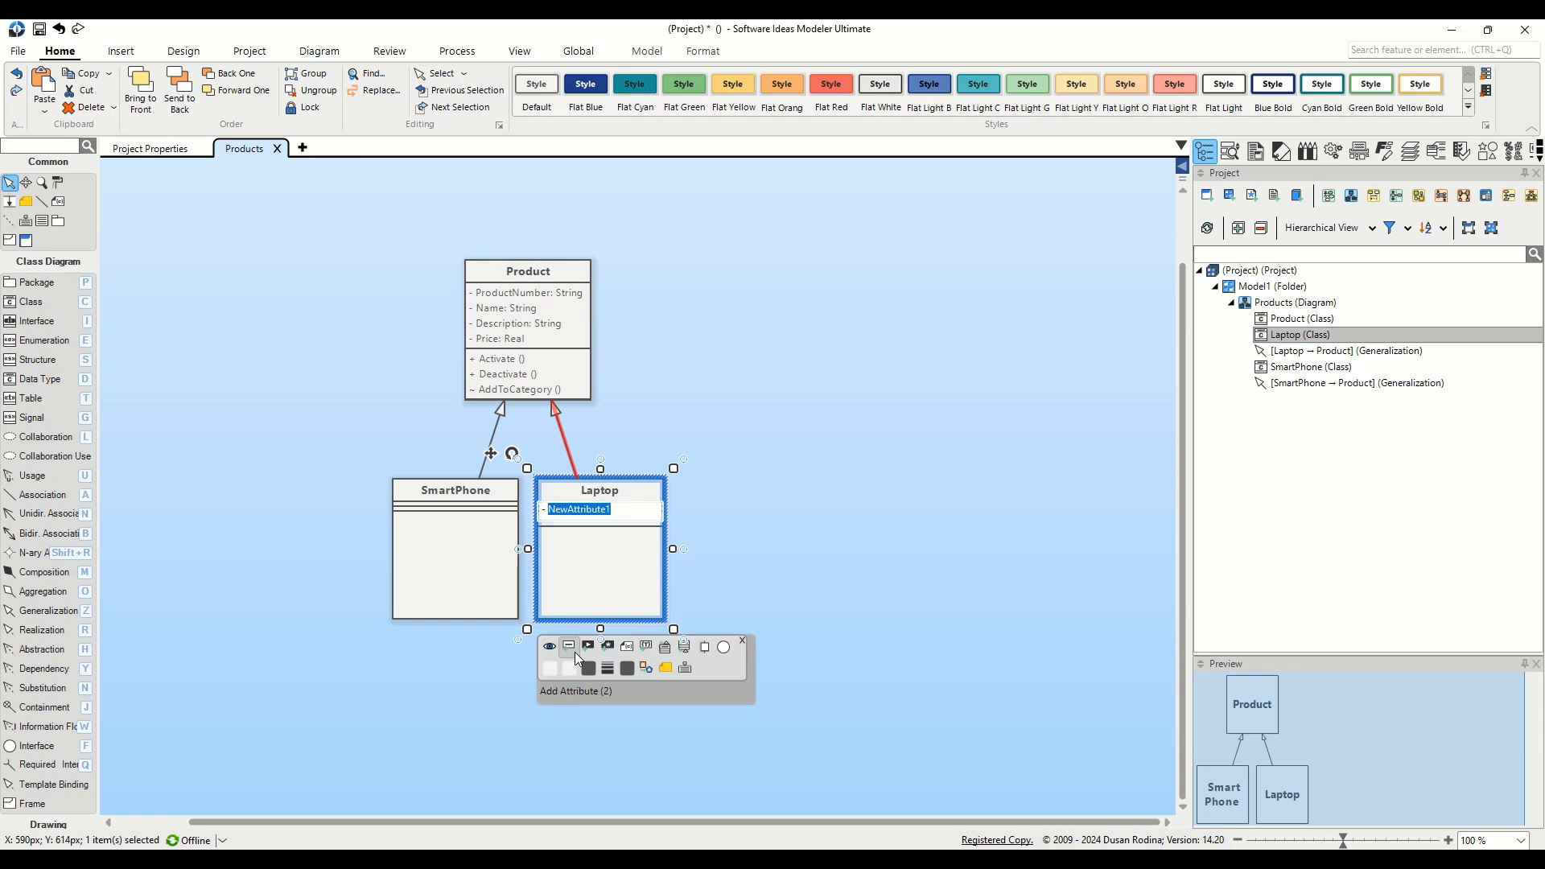
text(HasTouchScreen :Bo)
key(Return)
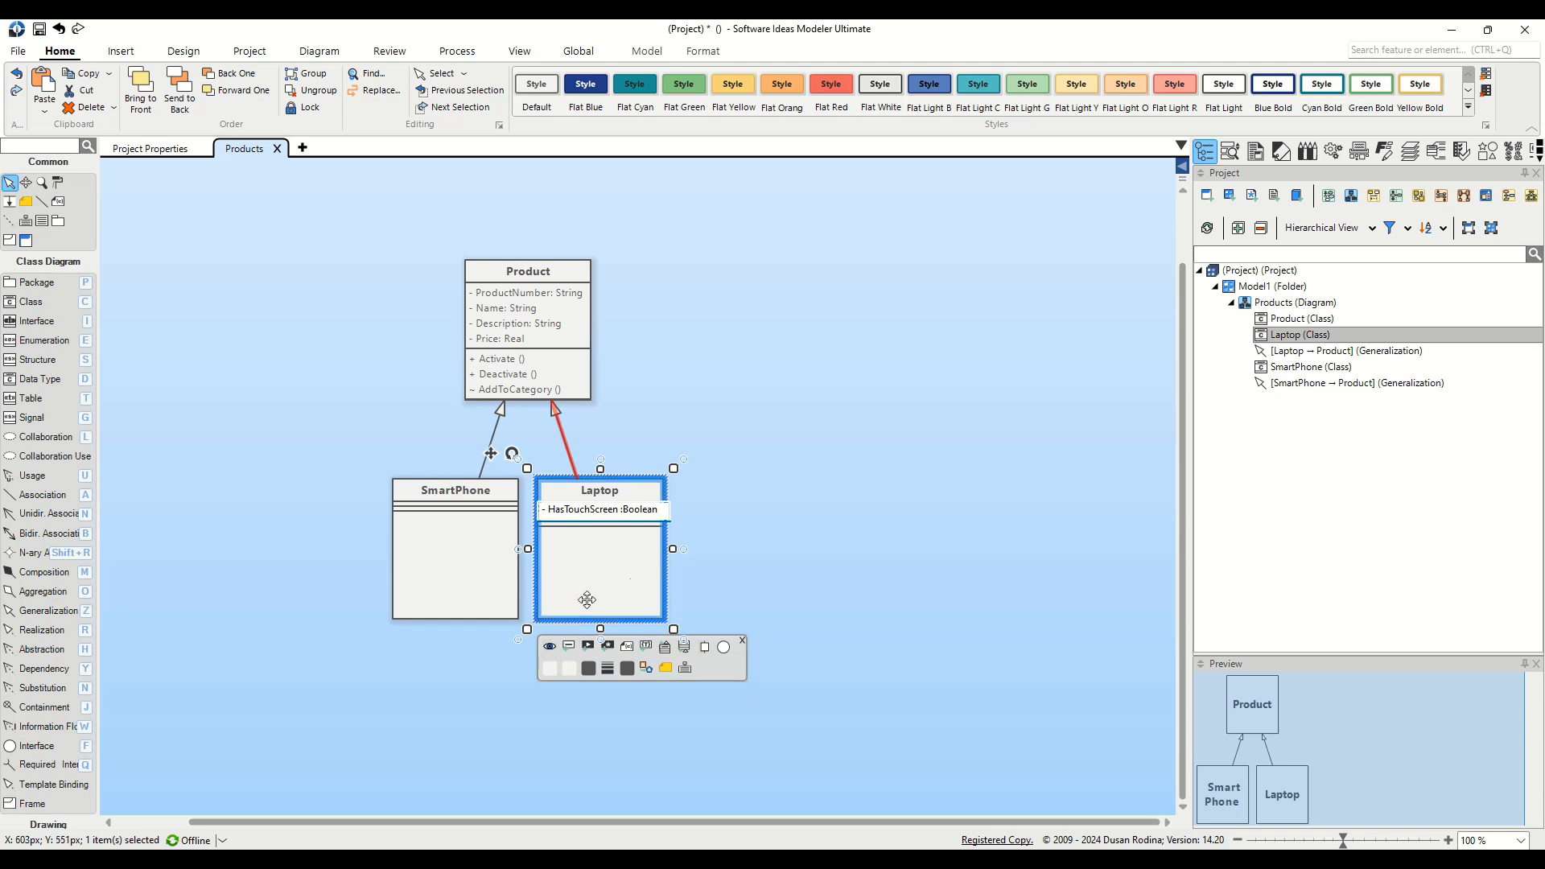
click(638, 593)
shift+click(473, 568)
click(473, 568)
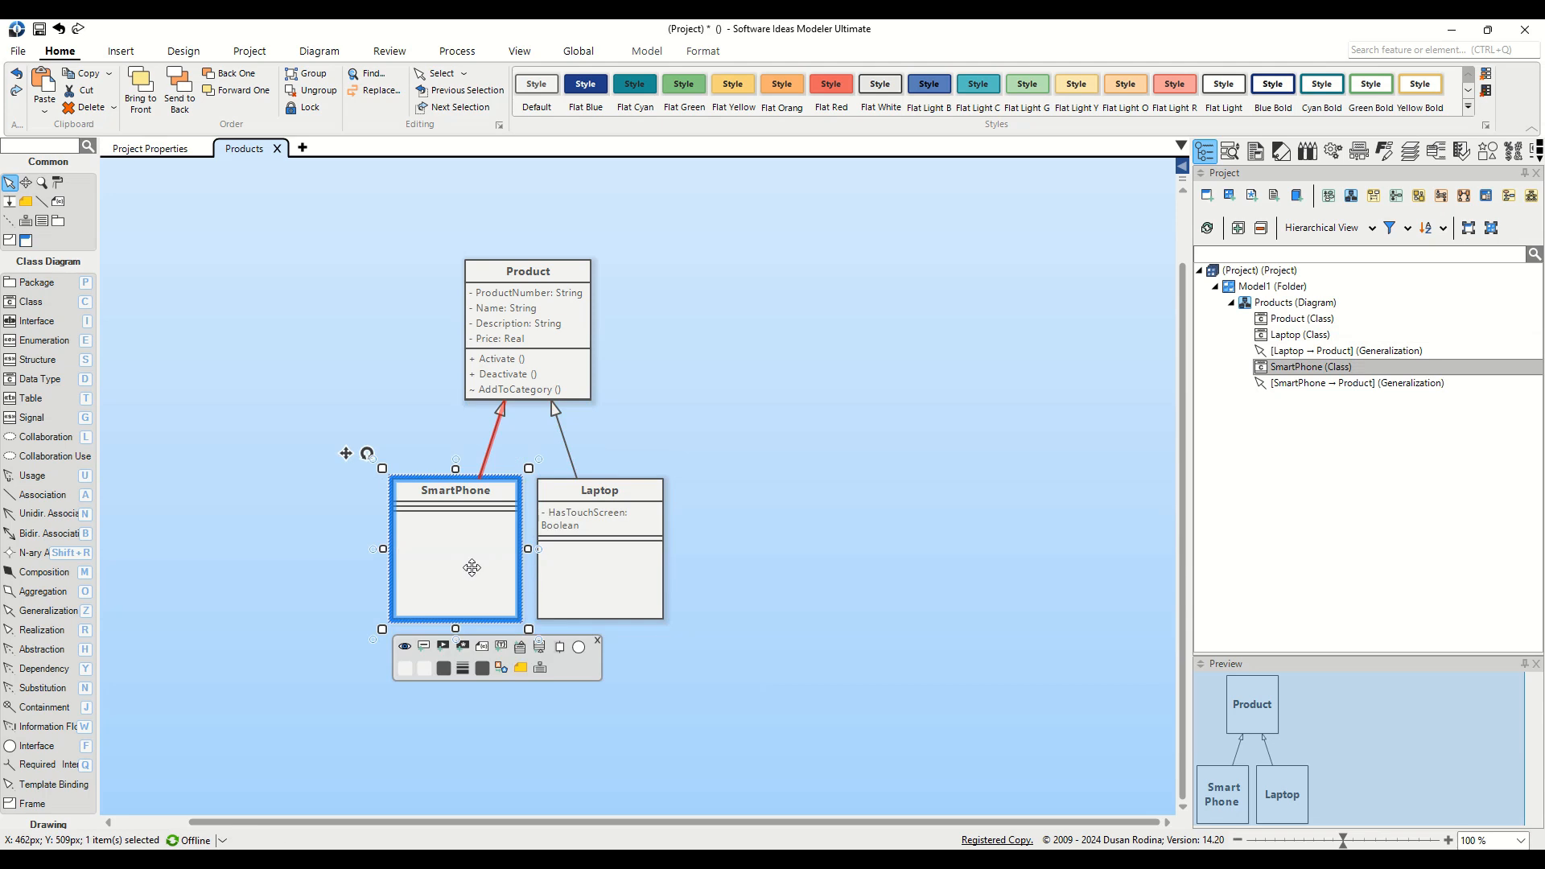
Step: Add a HasStylus attribute of type Boolean to the SmartPhone class
click(426, 652)
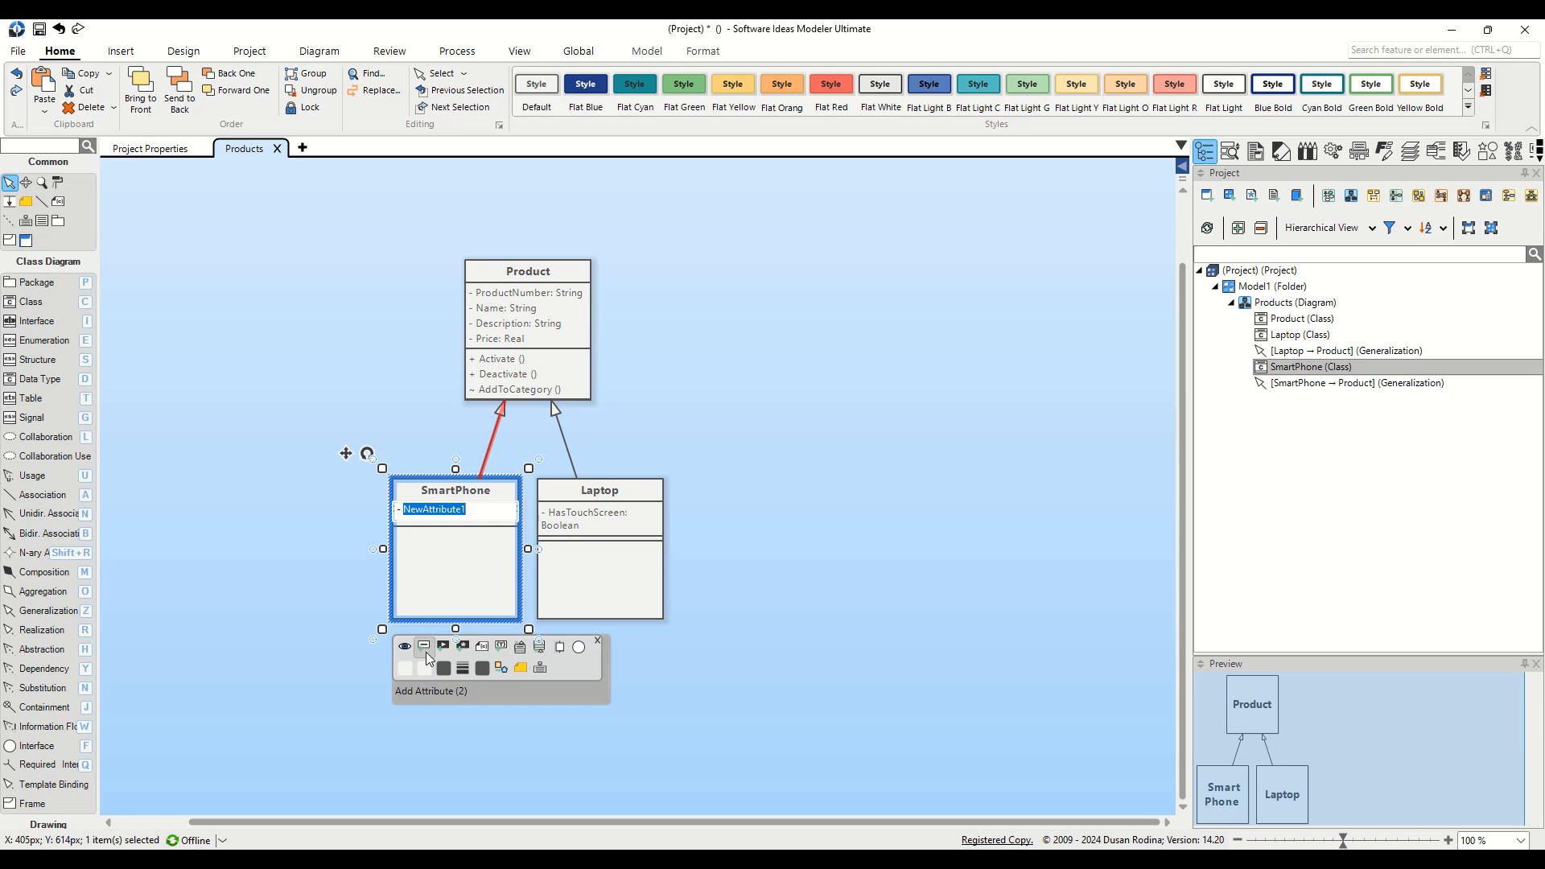
text(HasStylus : boo)
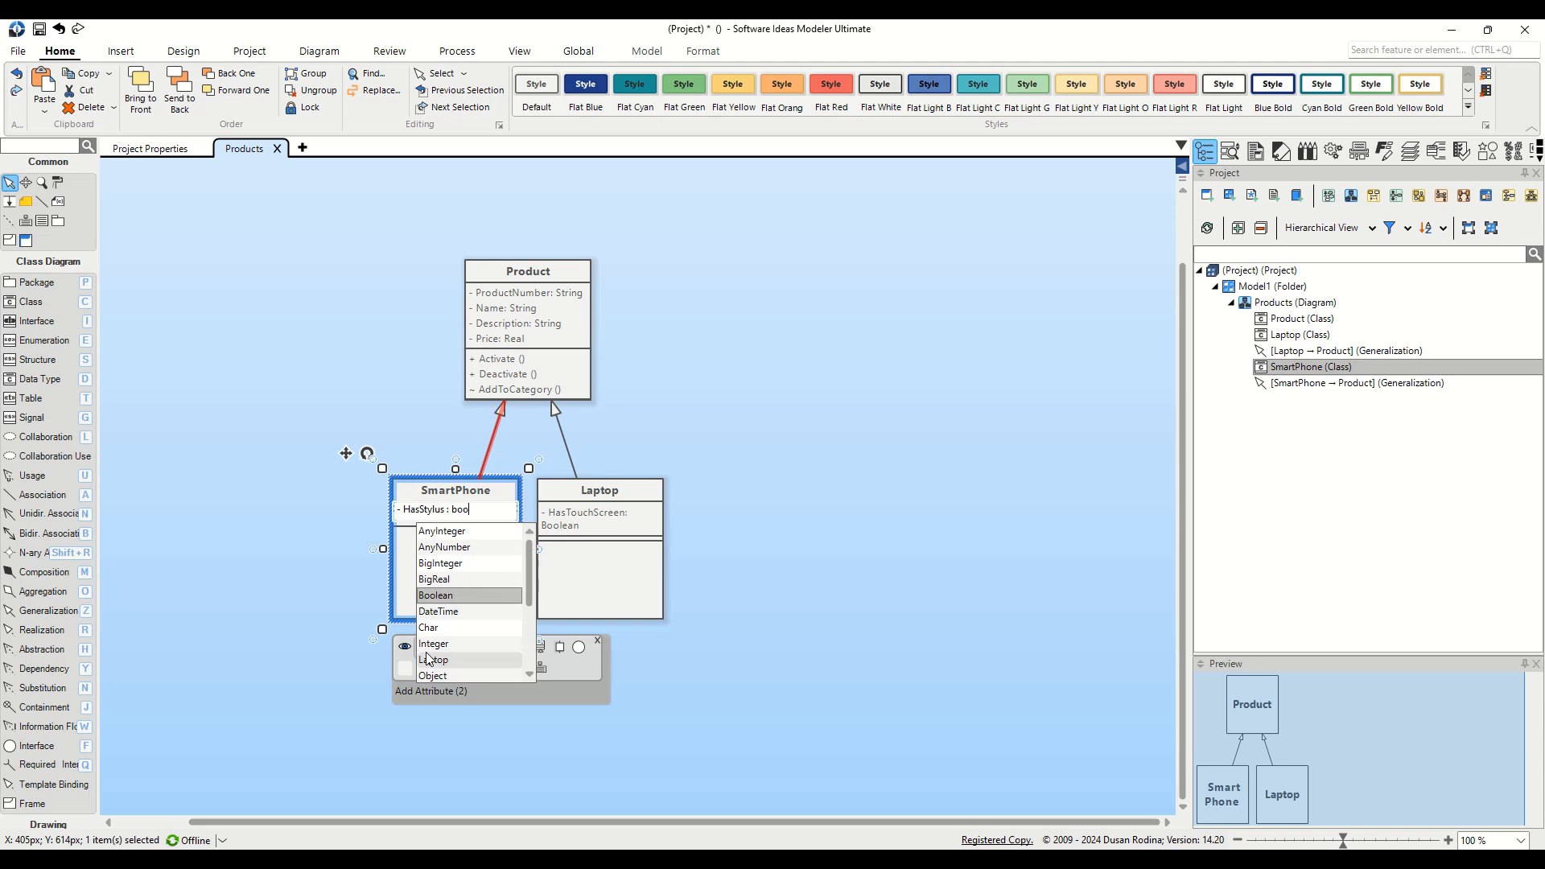
key(Return)
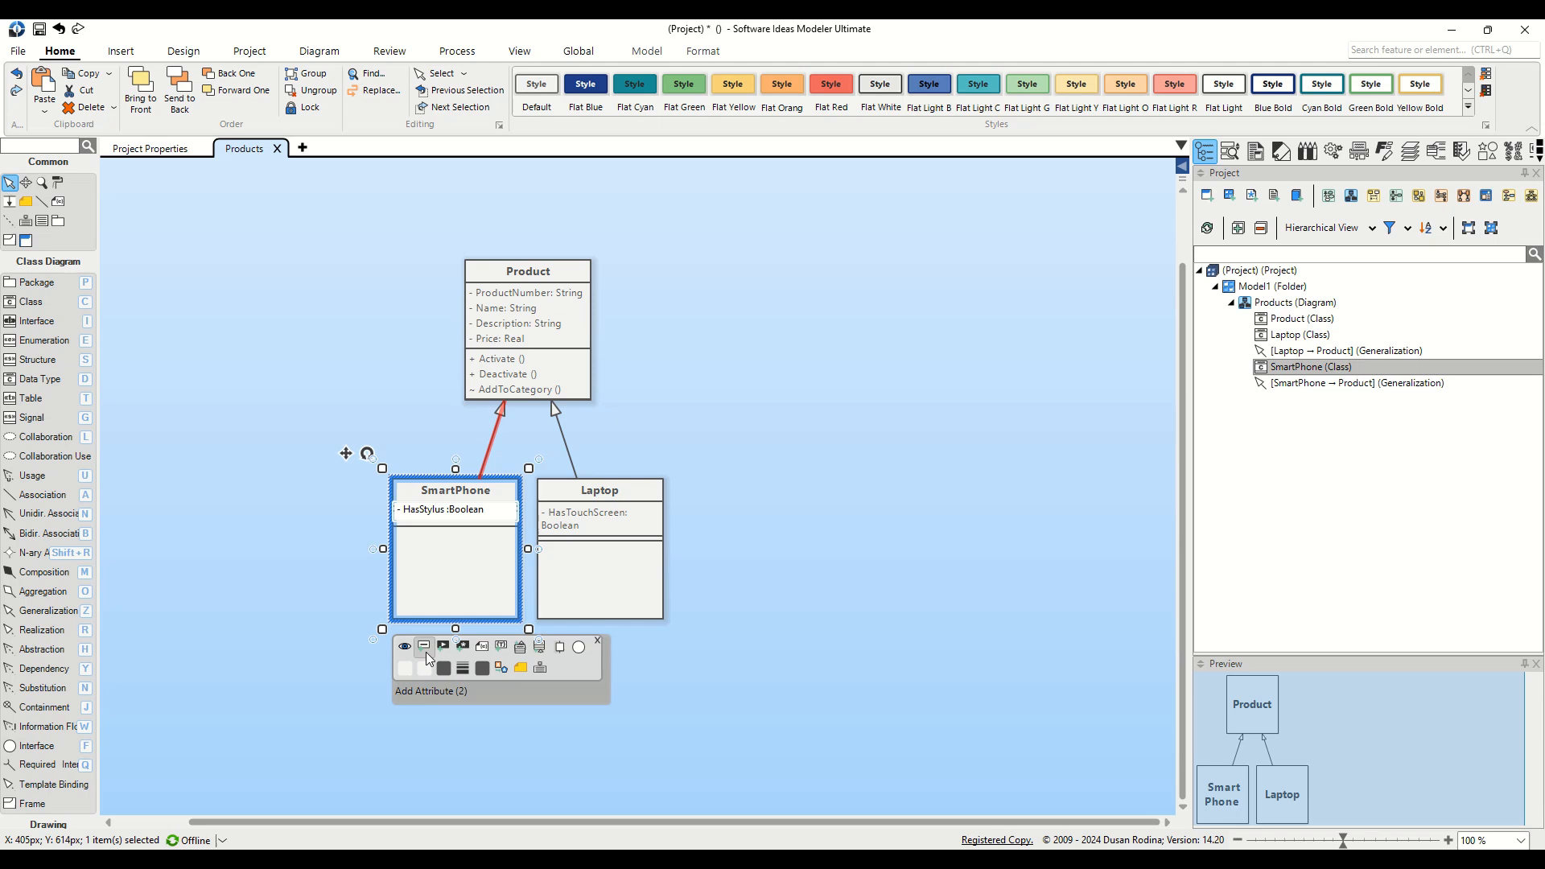
click(667, 424)
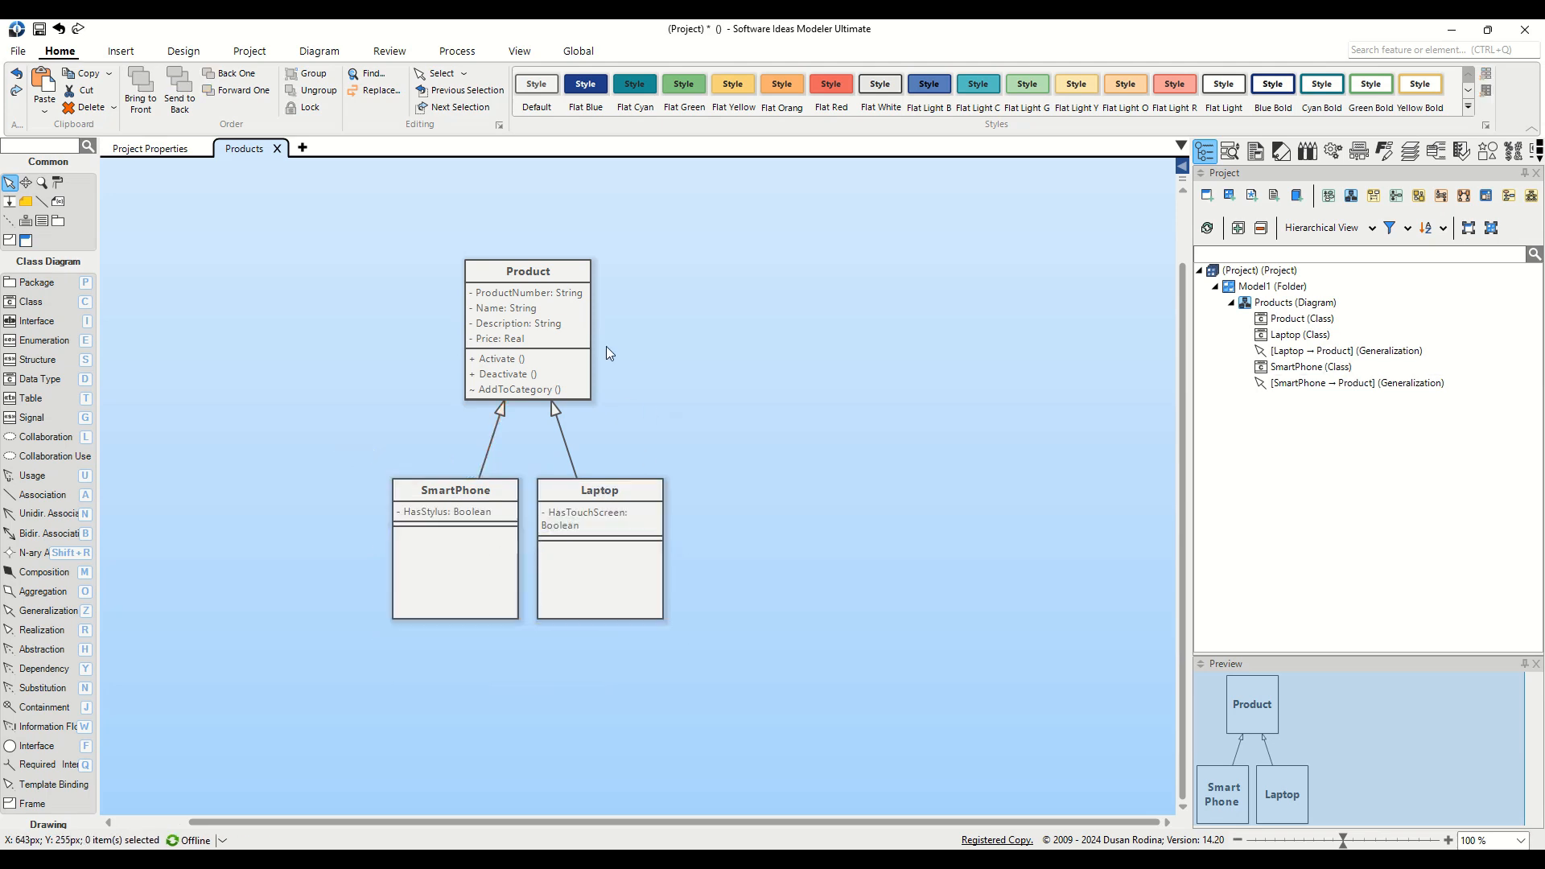
Step: Create an IProduct interface realized by Product and shift it slightly right
drag(520, 274, 788, 304)
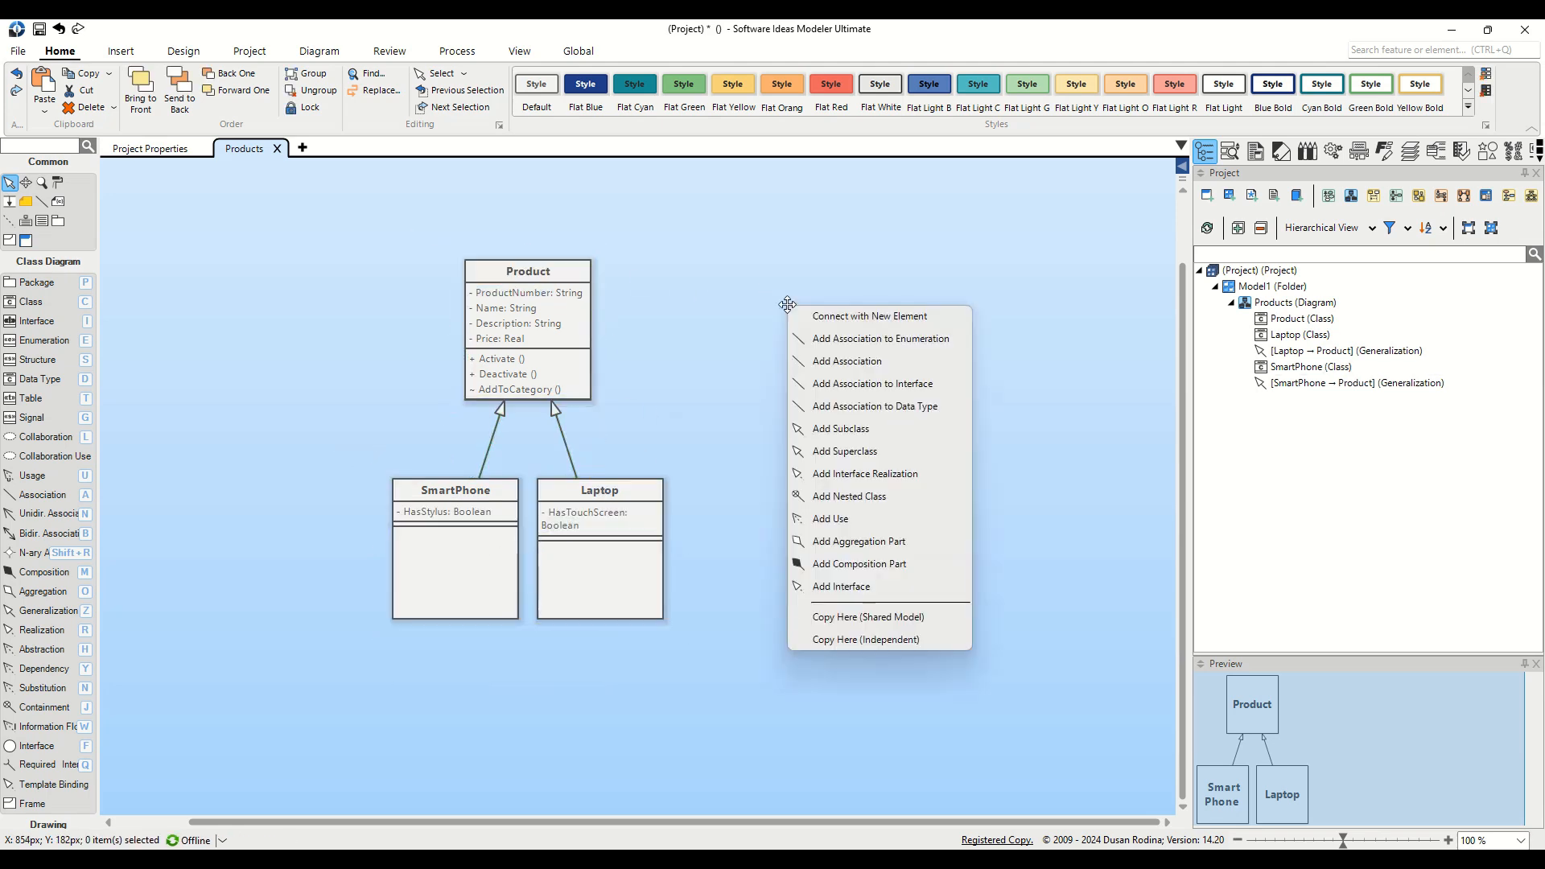
click(853, 476)
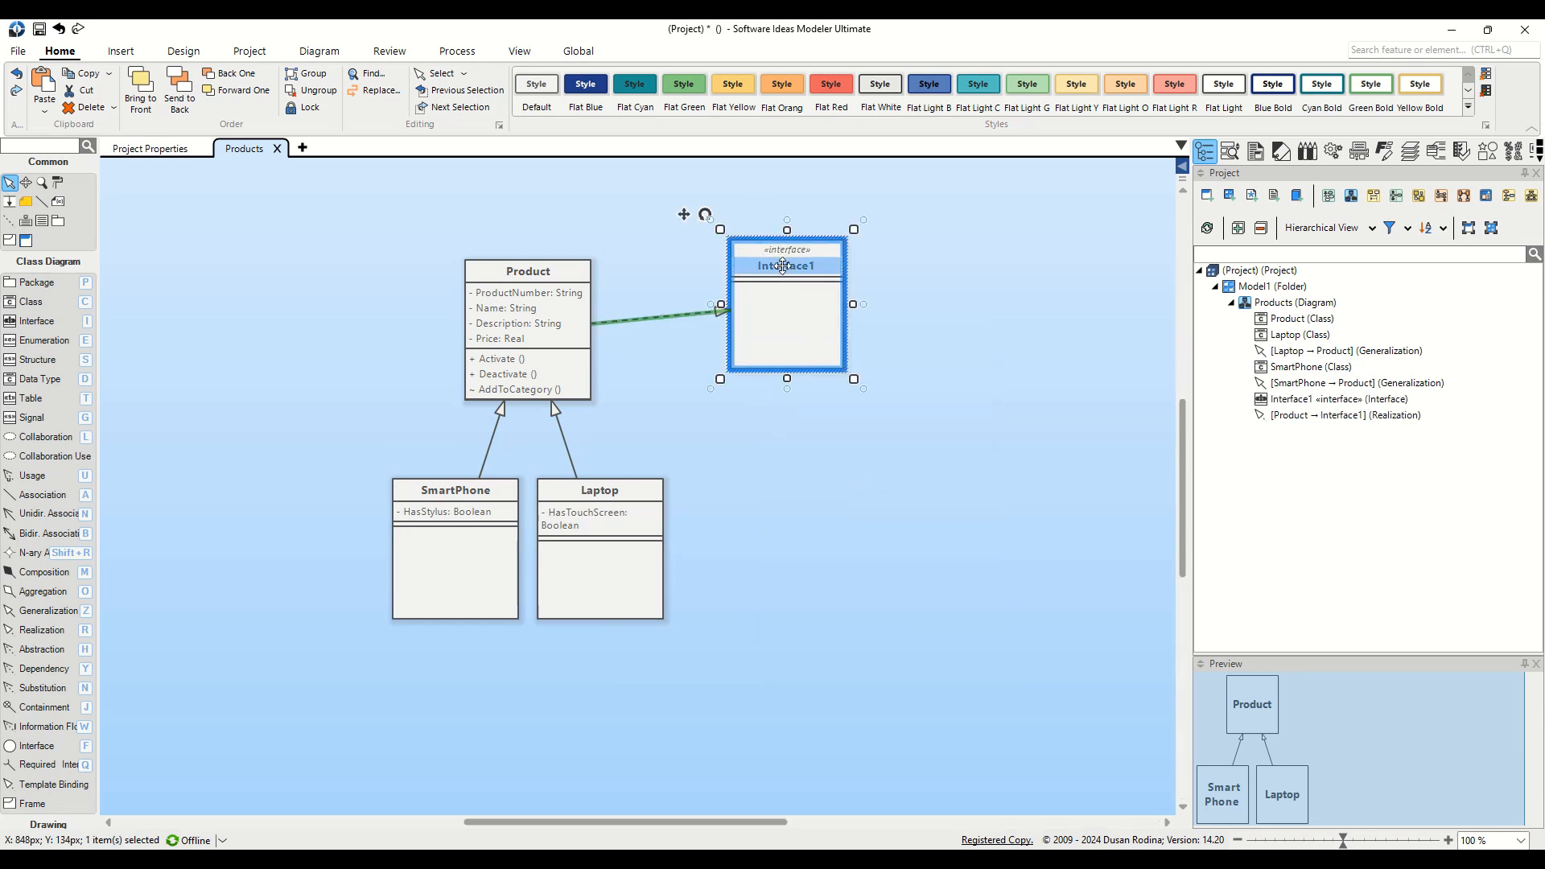
text(IPro)
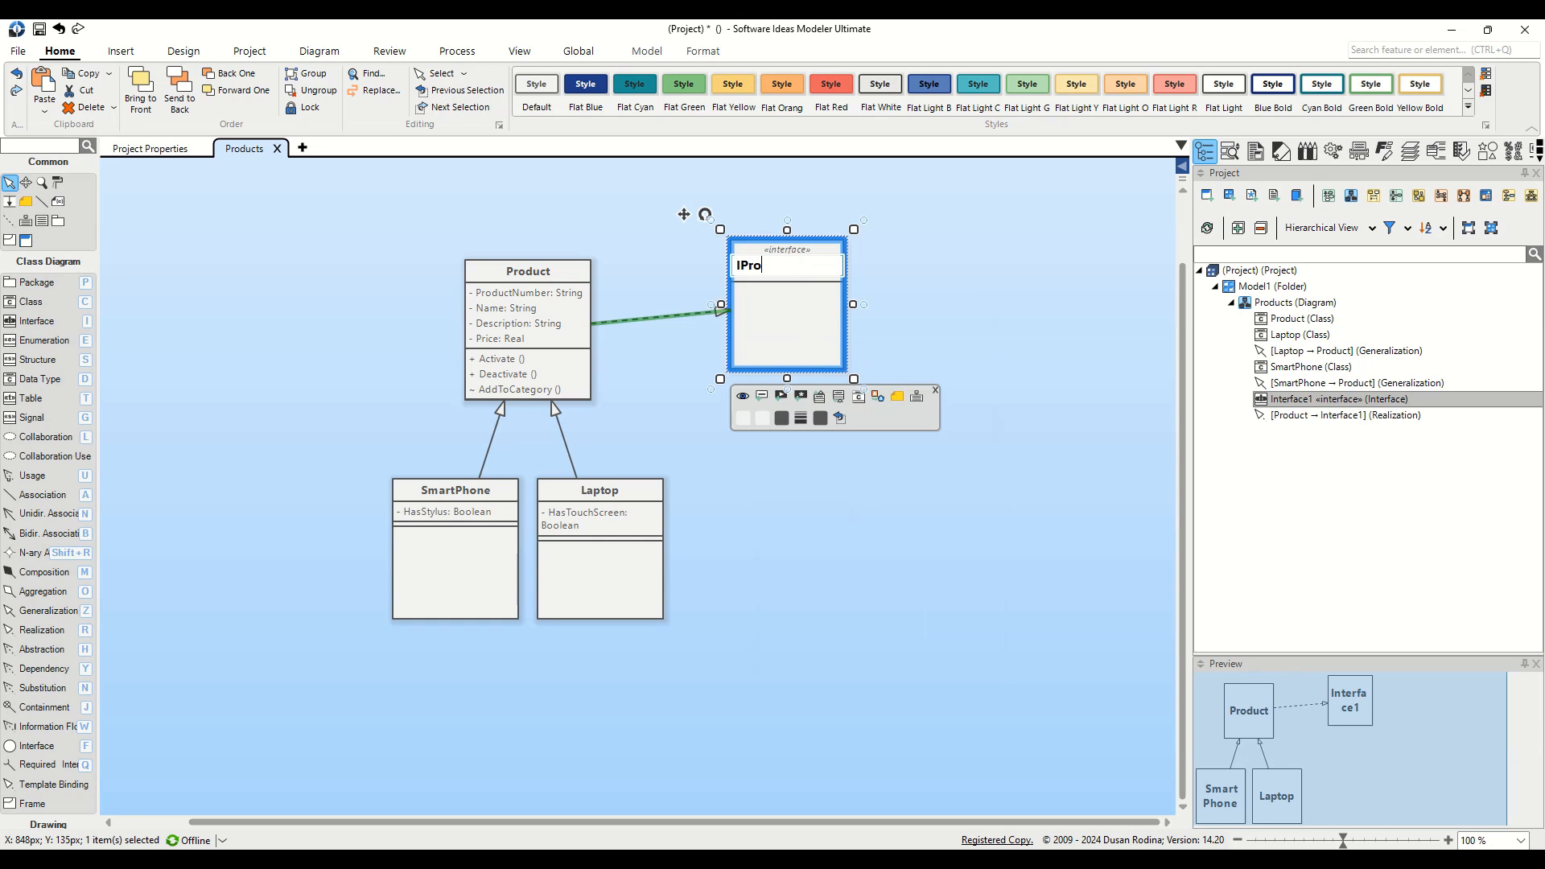
text(duct)
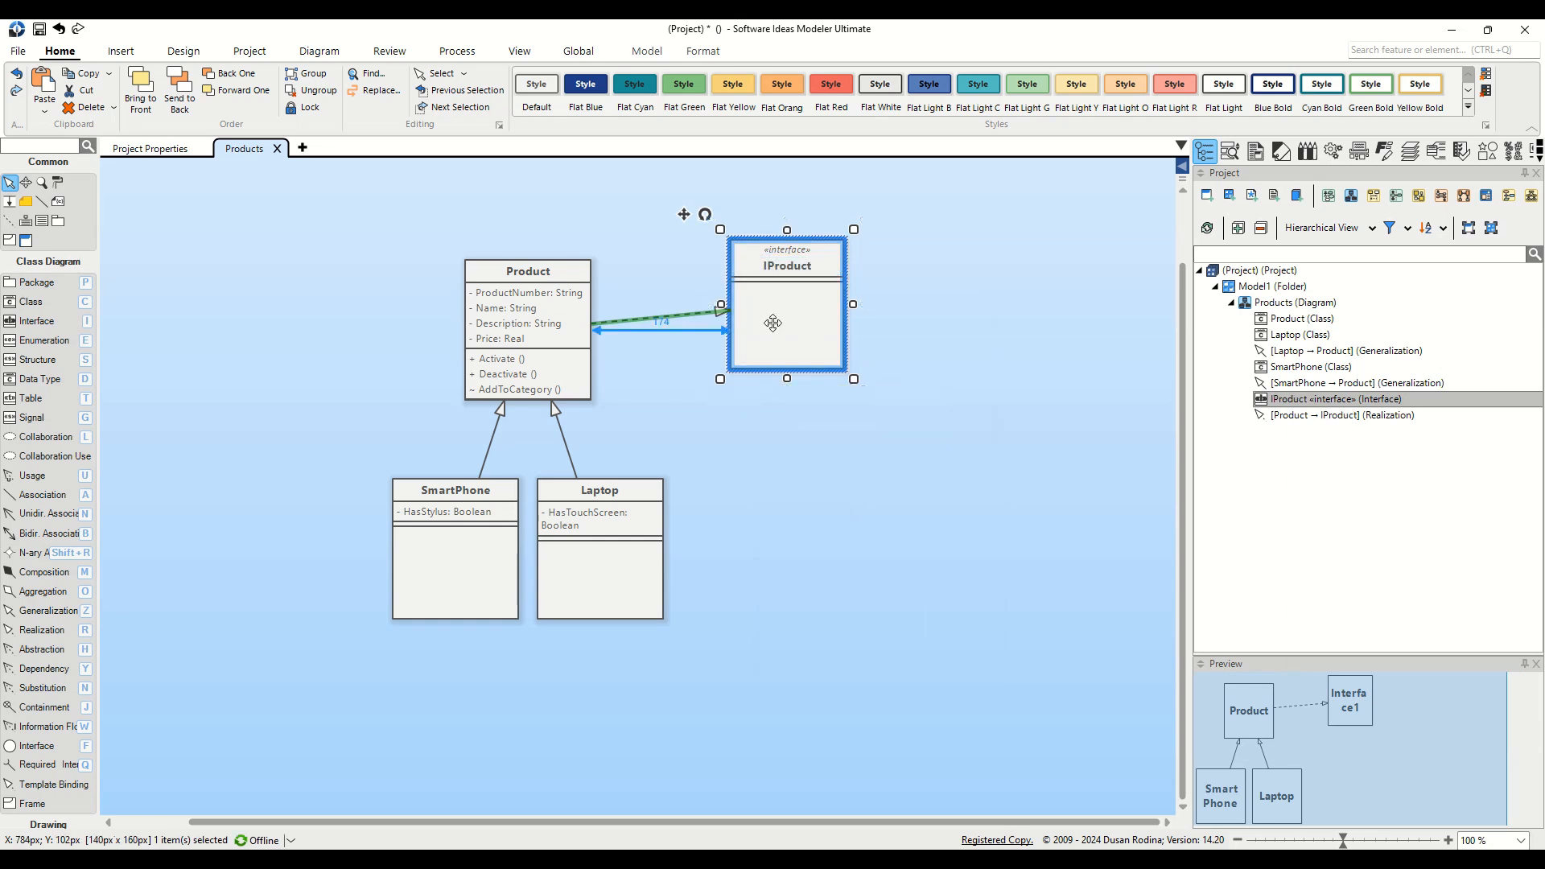
drag(772, 317, 792, 343)
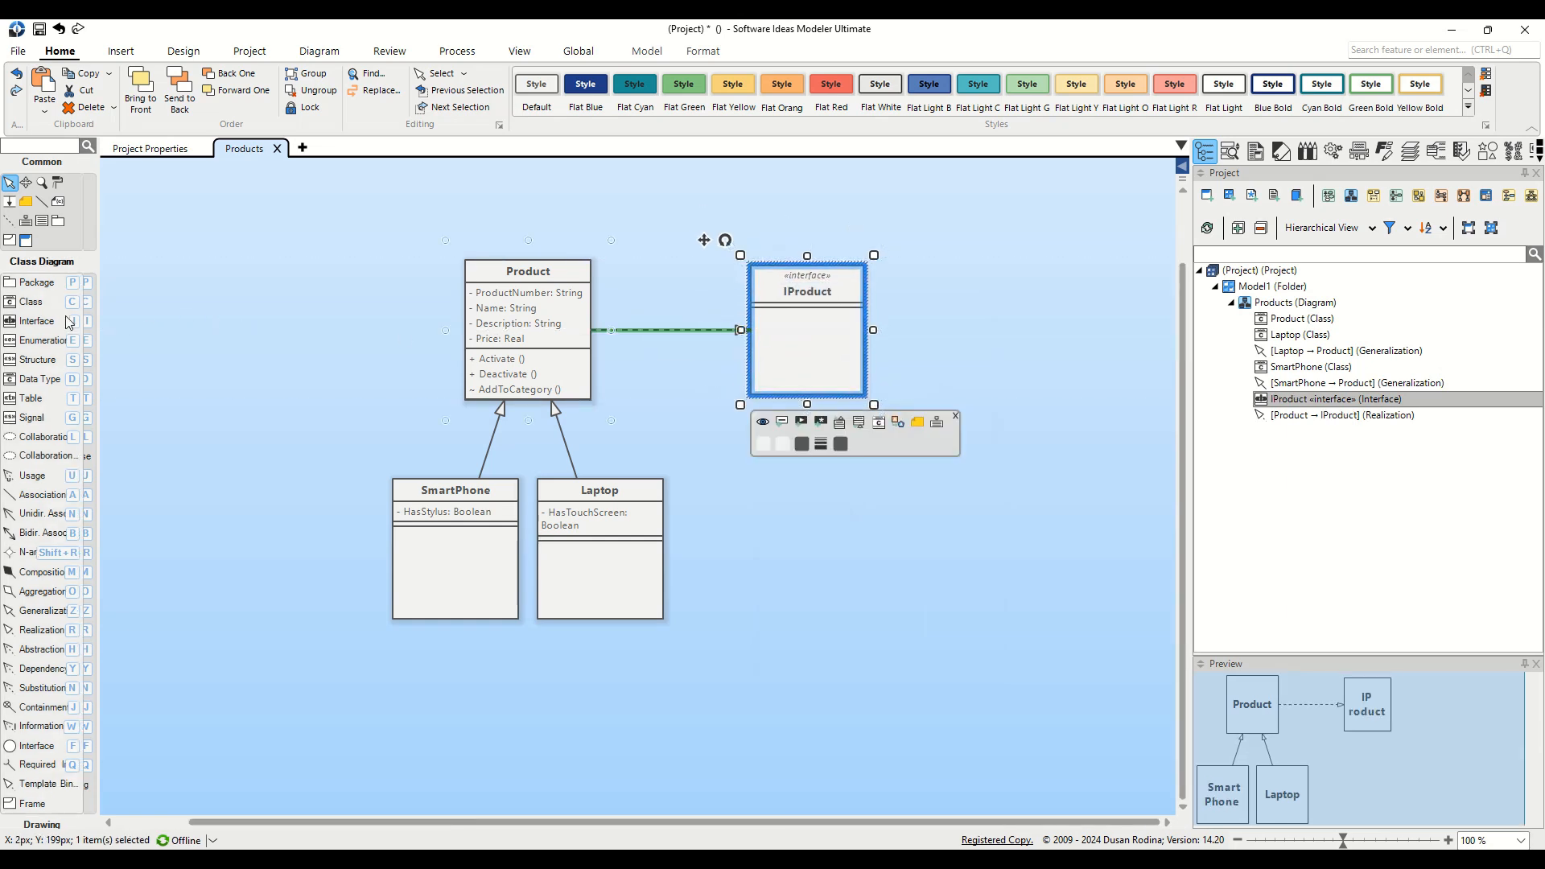
drag(33, 301, 277, 321)
Step: Name the new class left of Product 'Category'
text(Category)
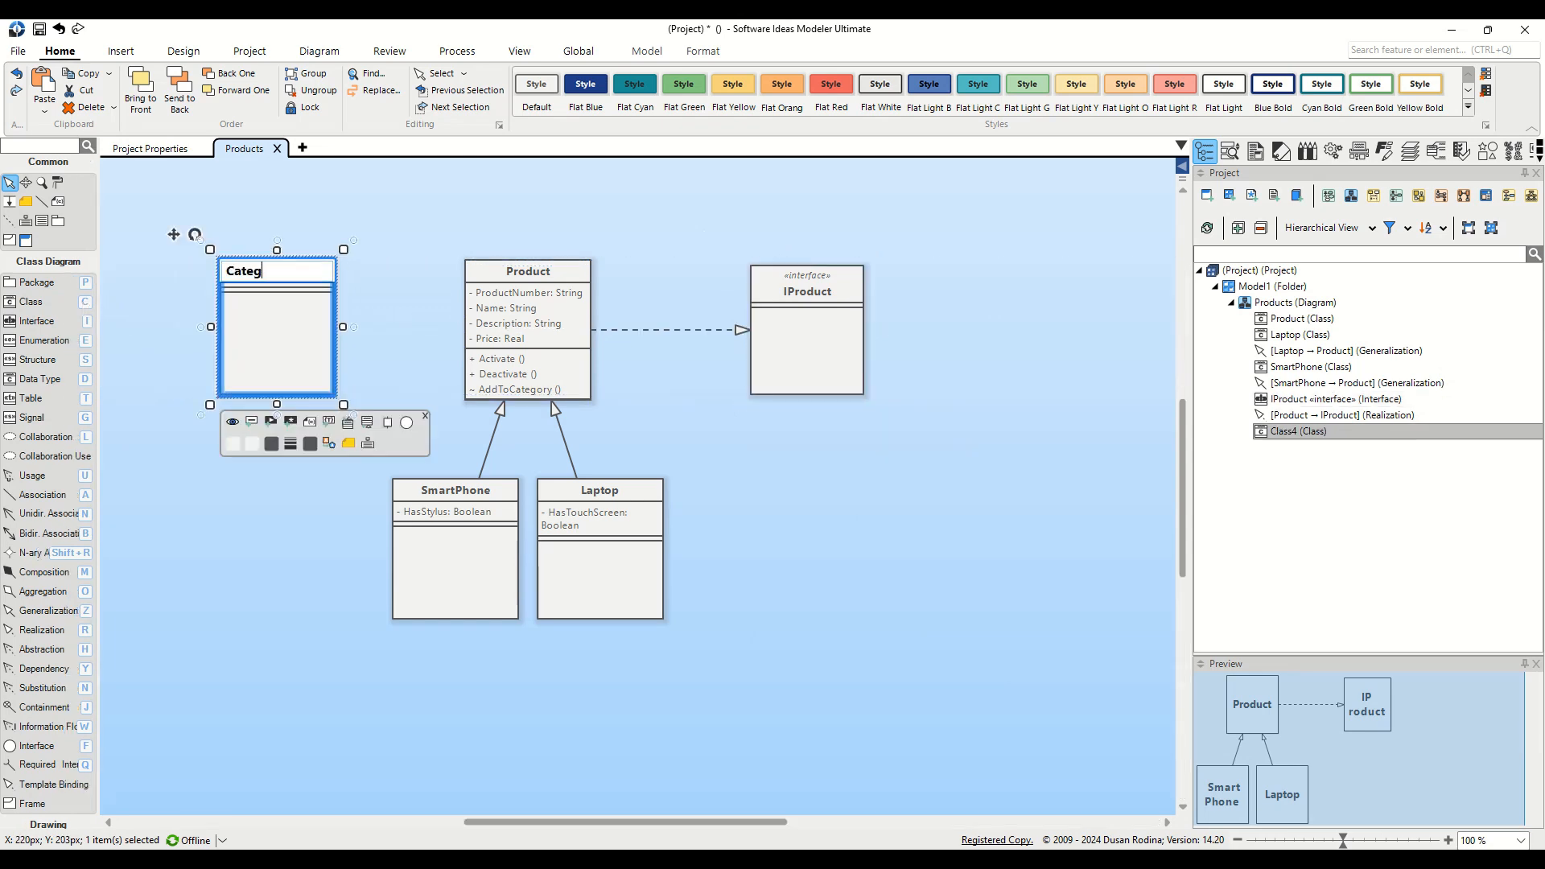
key(Return)
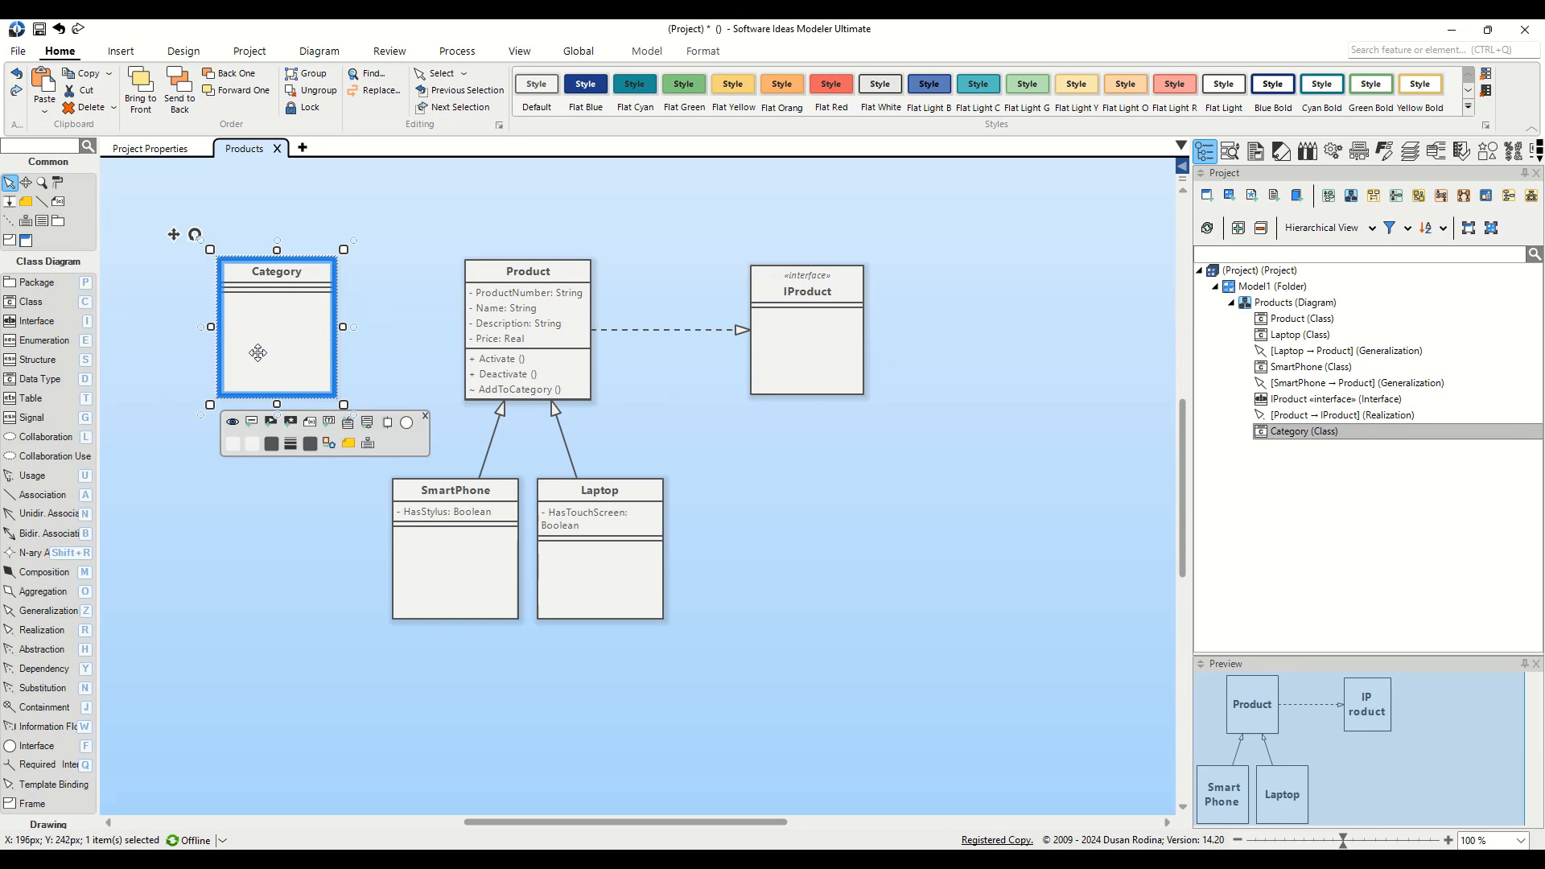
Step: Draw an aggregation from Category to Product and move Category slightly further left
click(45, 593)
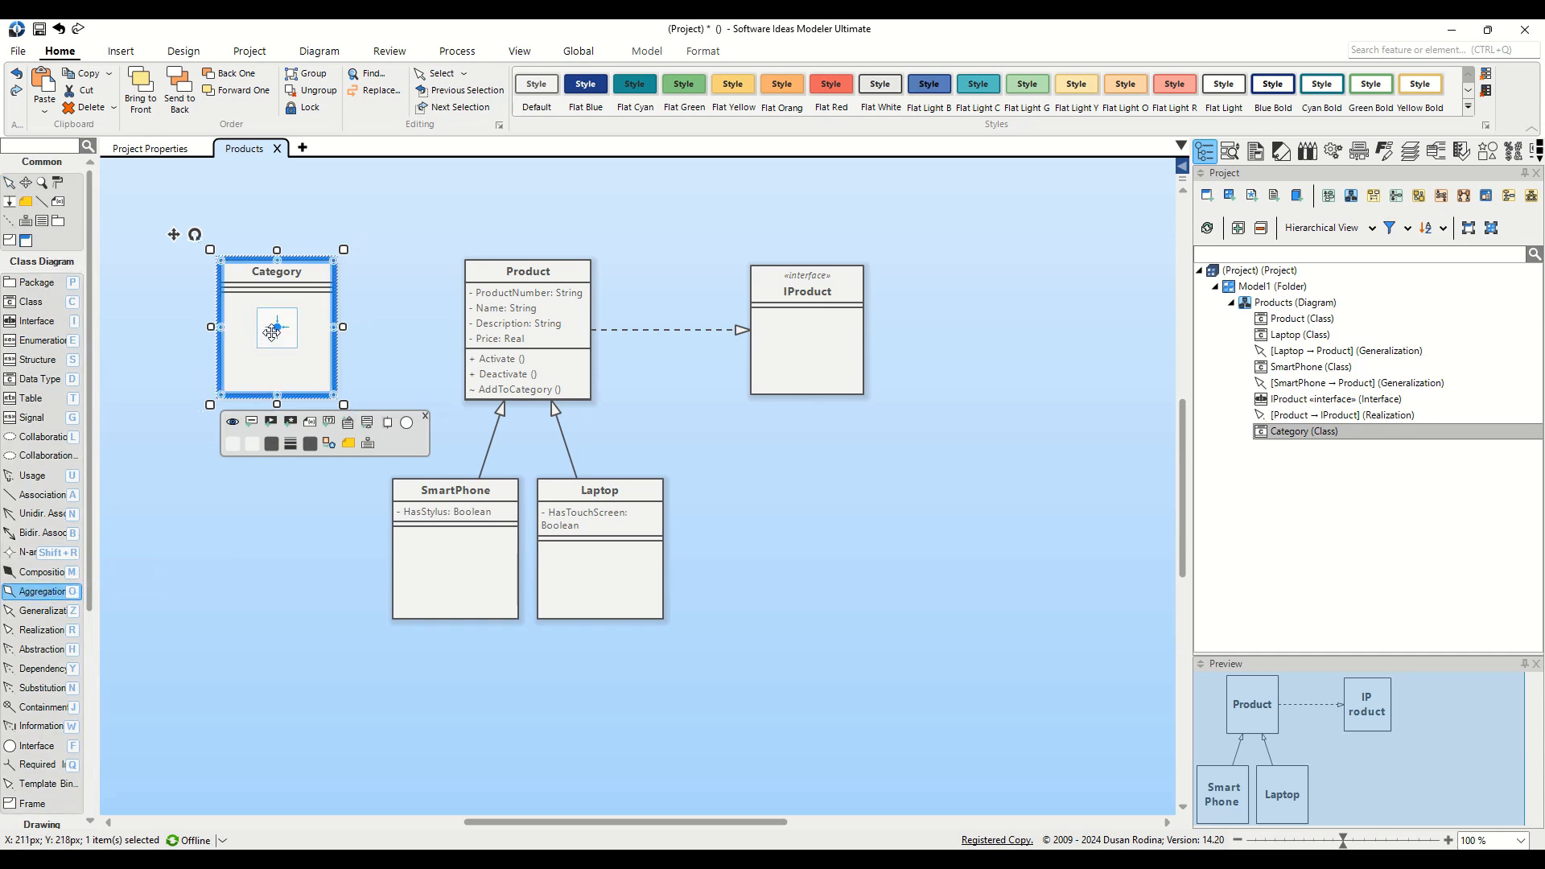
drag(274, 330, 509, 334)
click(301, 346)
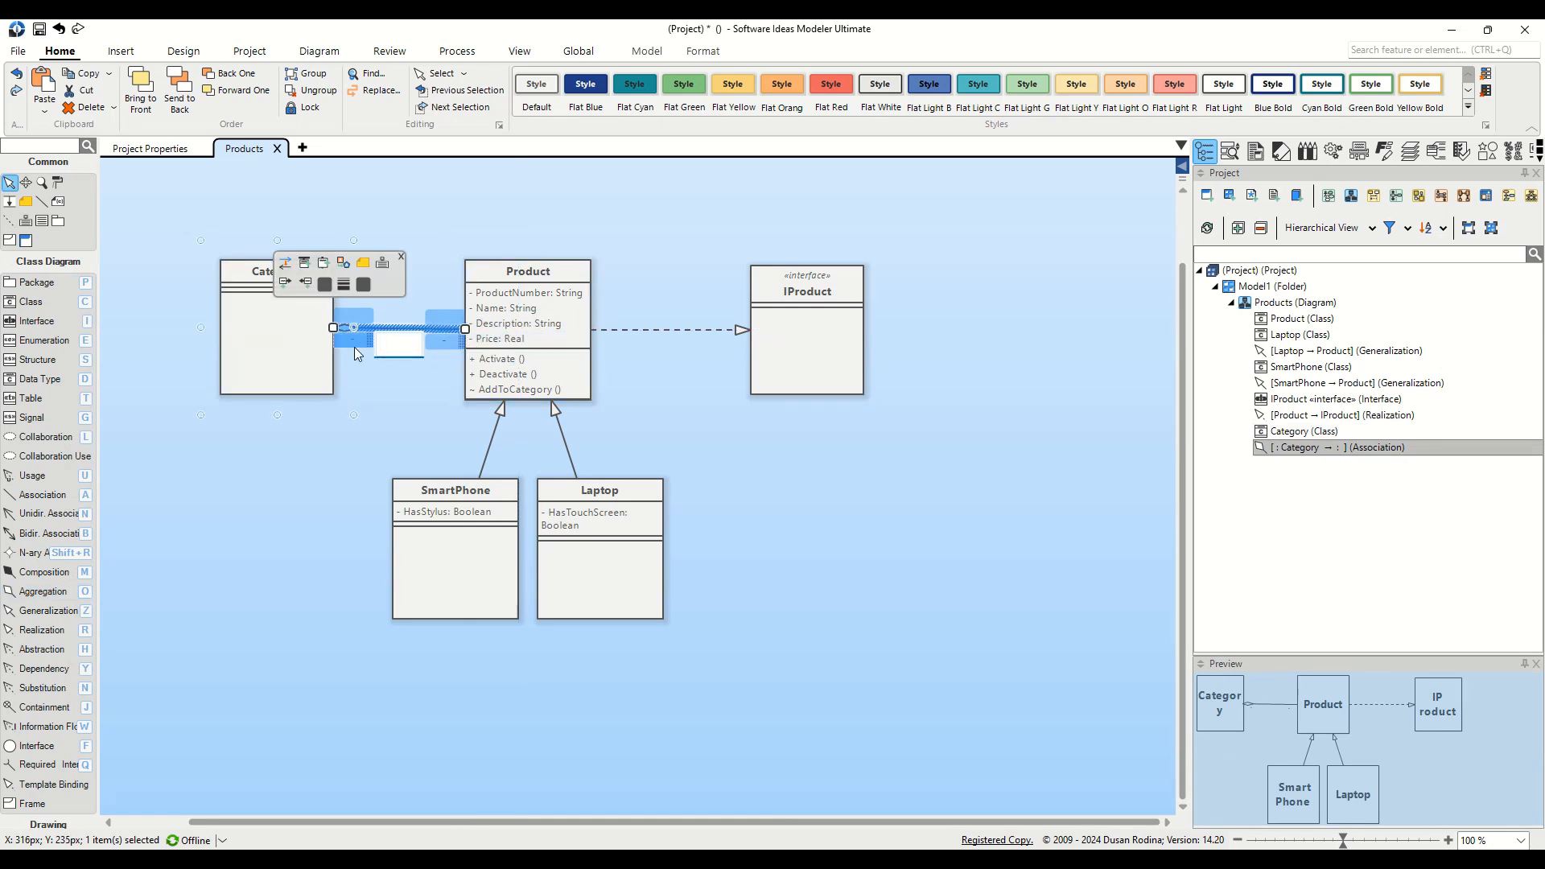
drag(279, 351, 238, 350)
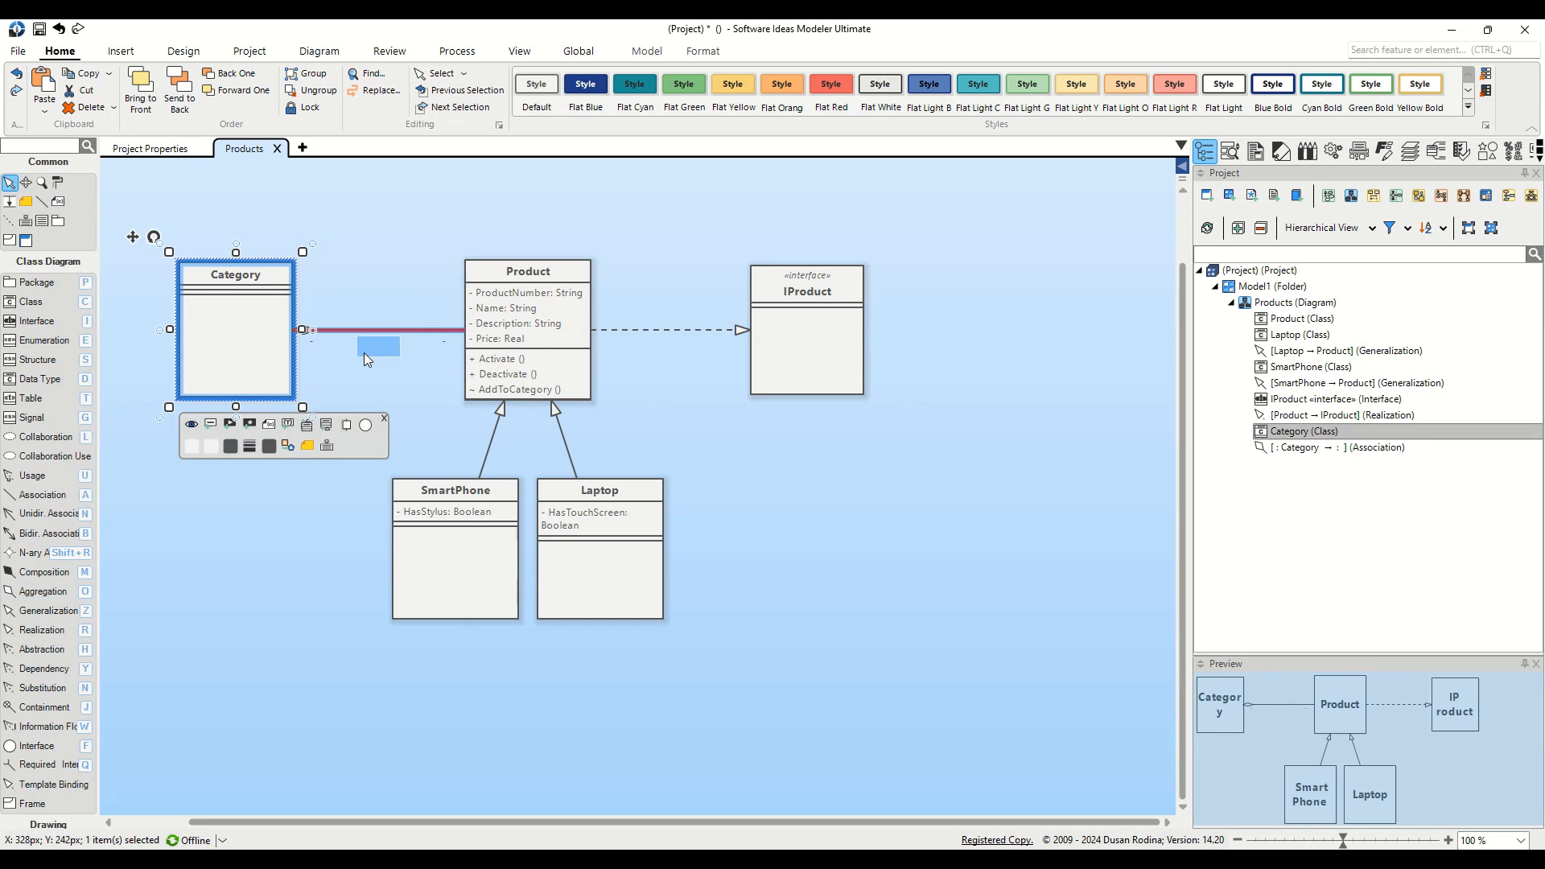
click(364, 331)
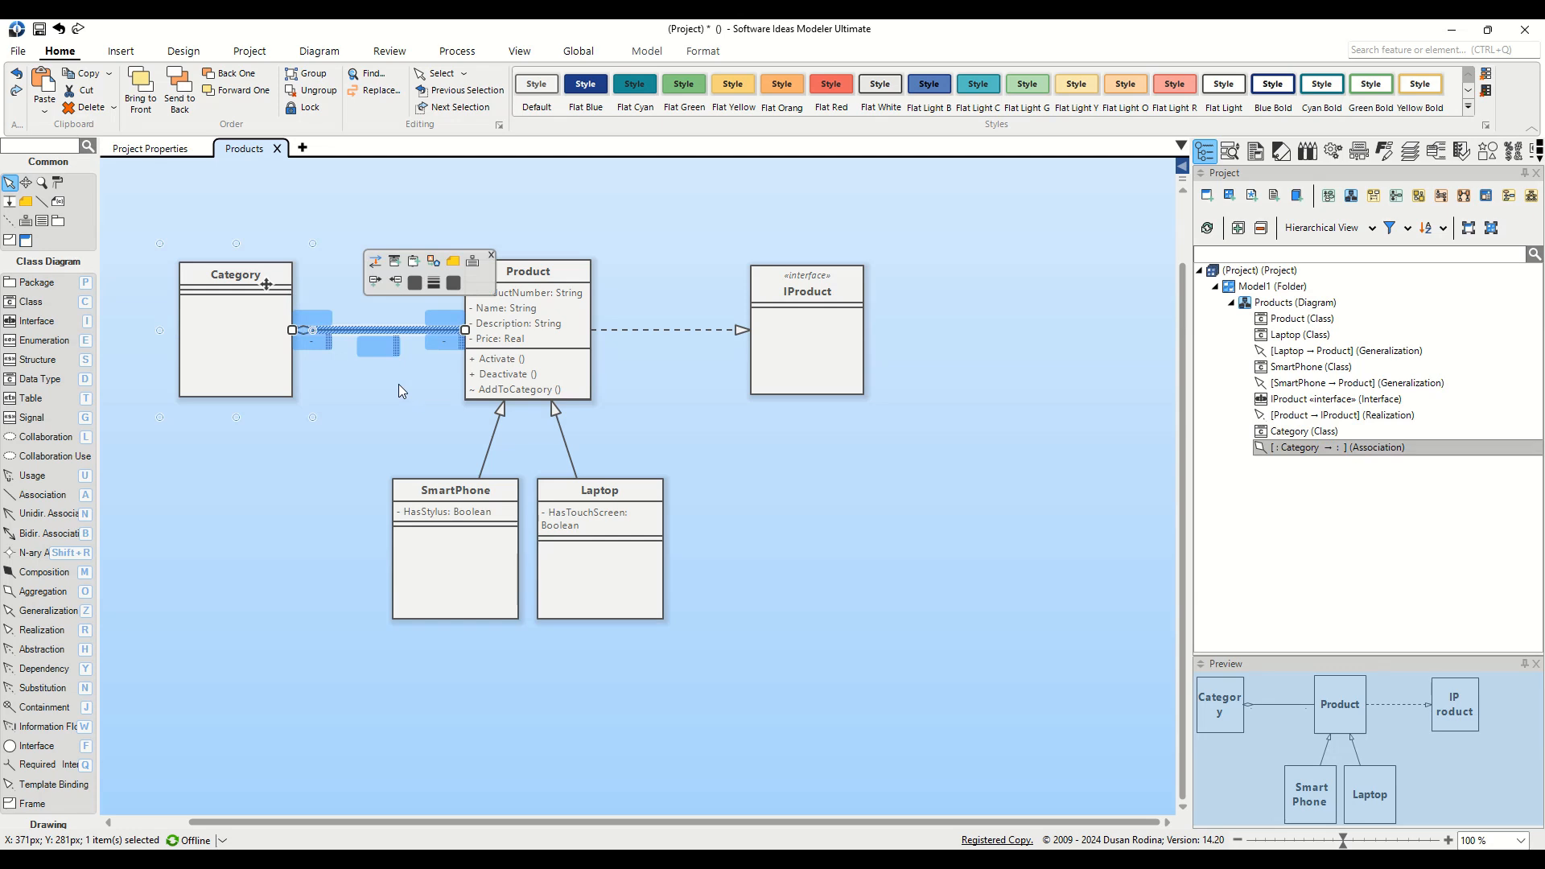
Step: Name the Category end of the aggregation parentCategory with multiplicity 1
double_click(326, 344)
click(325, 342)
text(parentCategory)
key(Return)
click(325, 315)
click(321, 396)
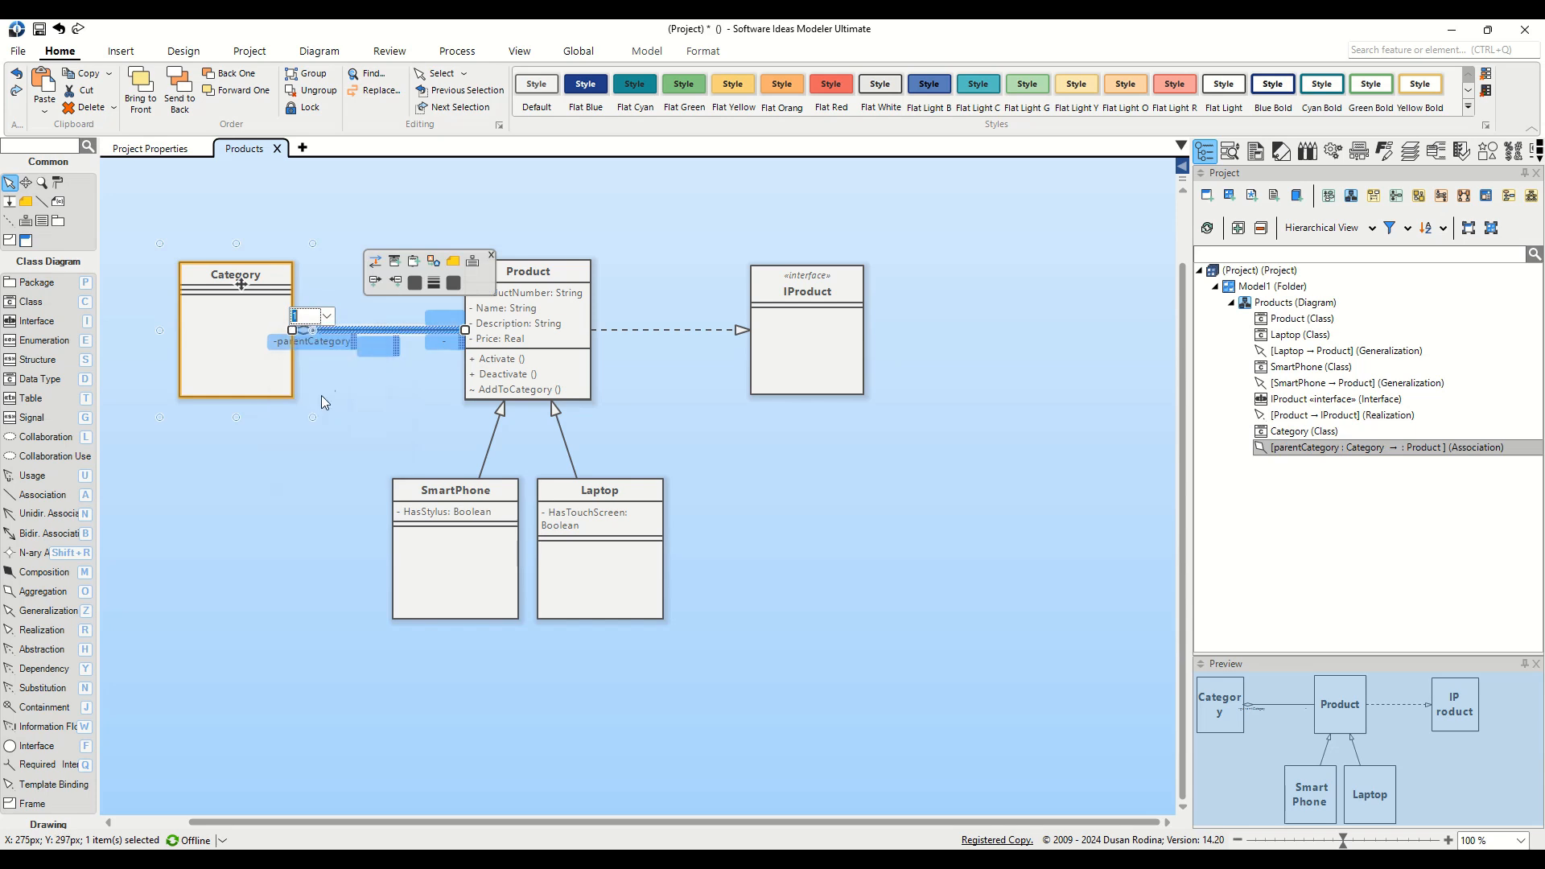
drag(351, 348, 352, 349)
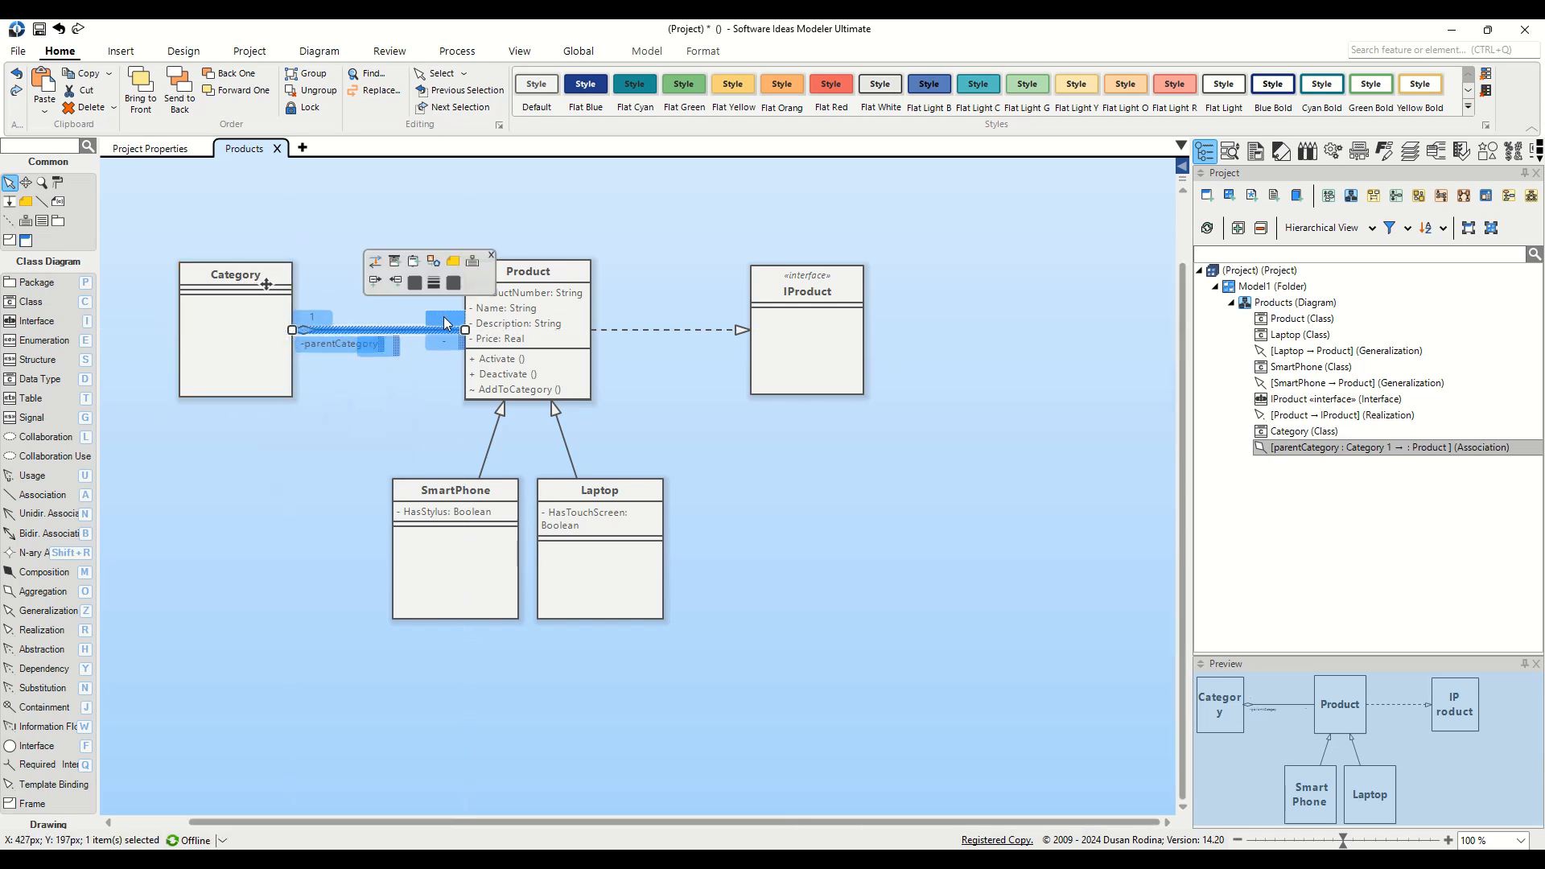
Step: Name the Product end products with multiplicity *
double_click(451, 340)
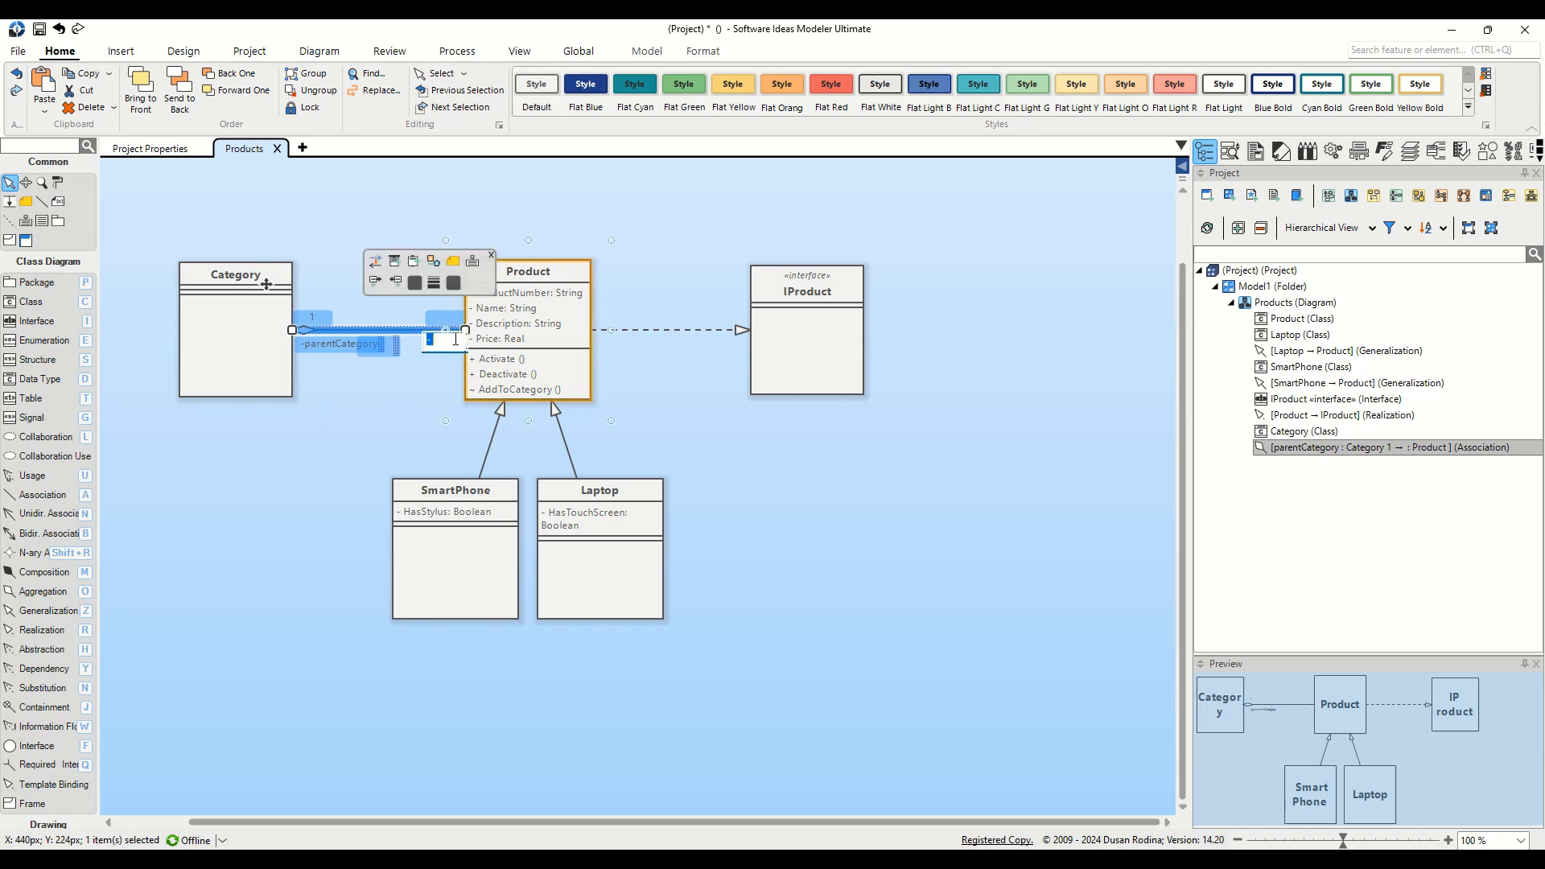
text(products)
key(Return)
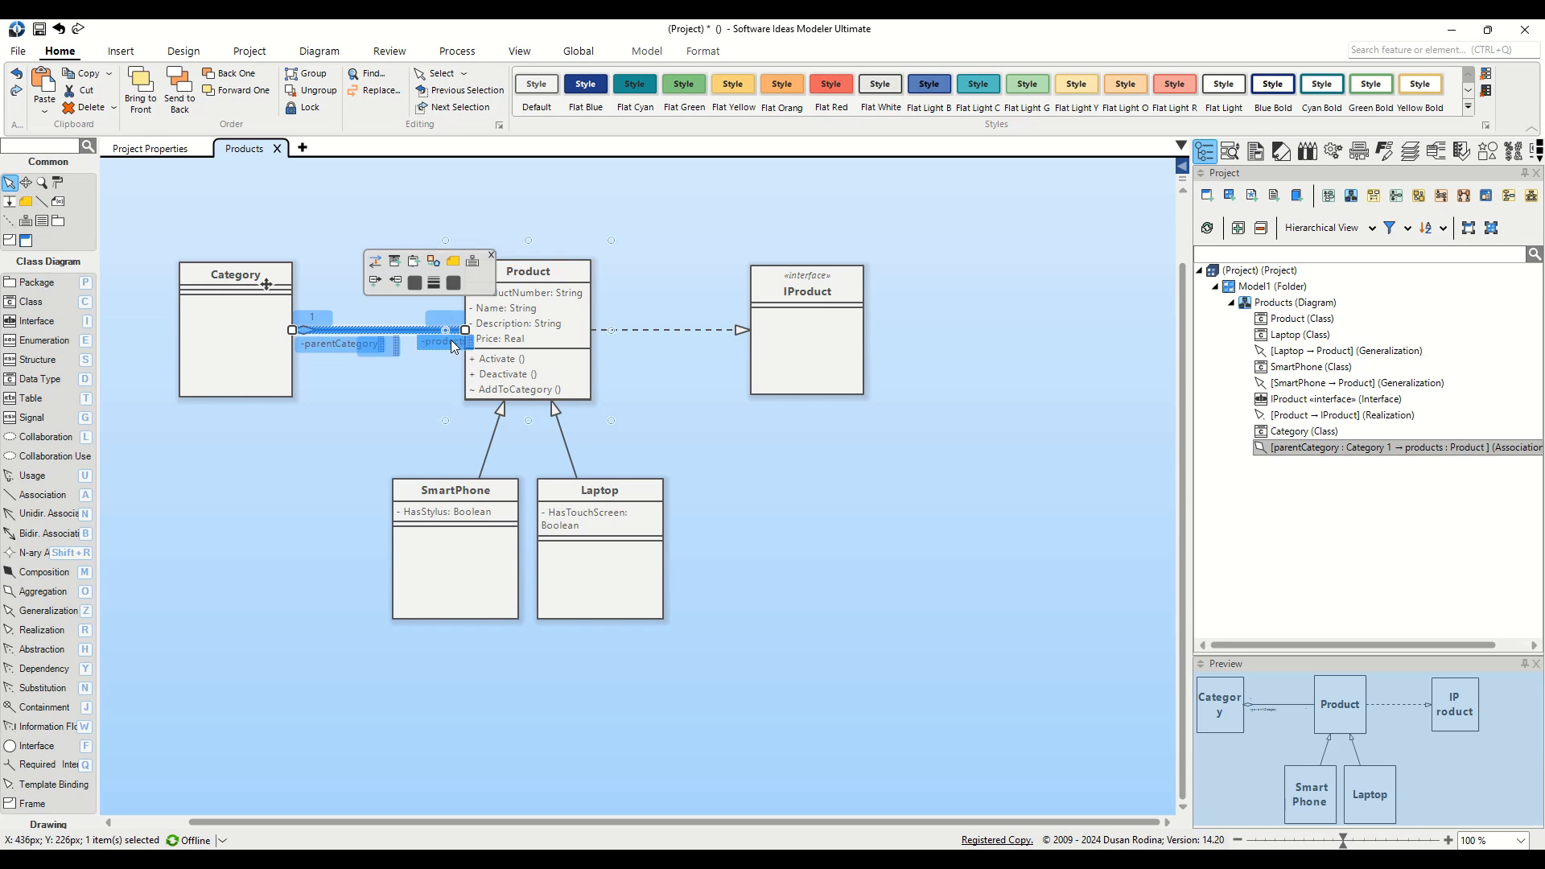
drag(451, 341, 443, 343)
double_click(451, 323)
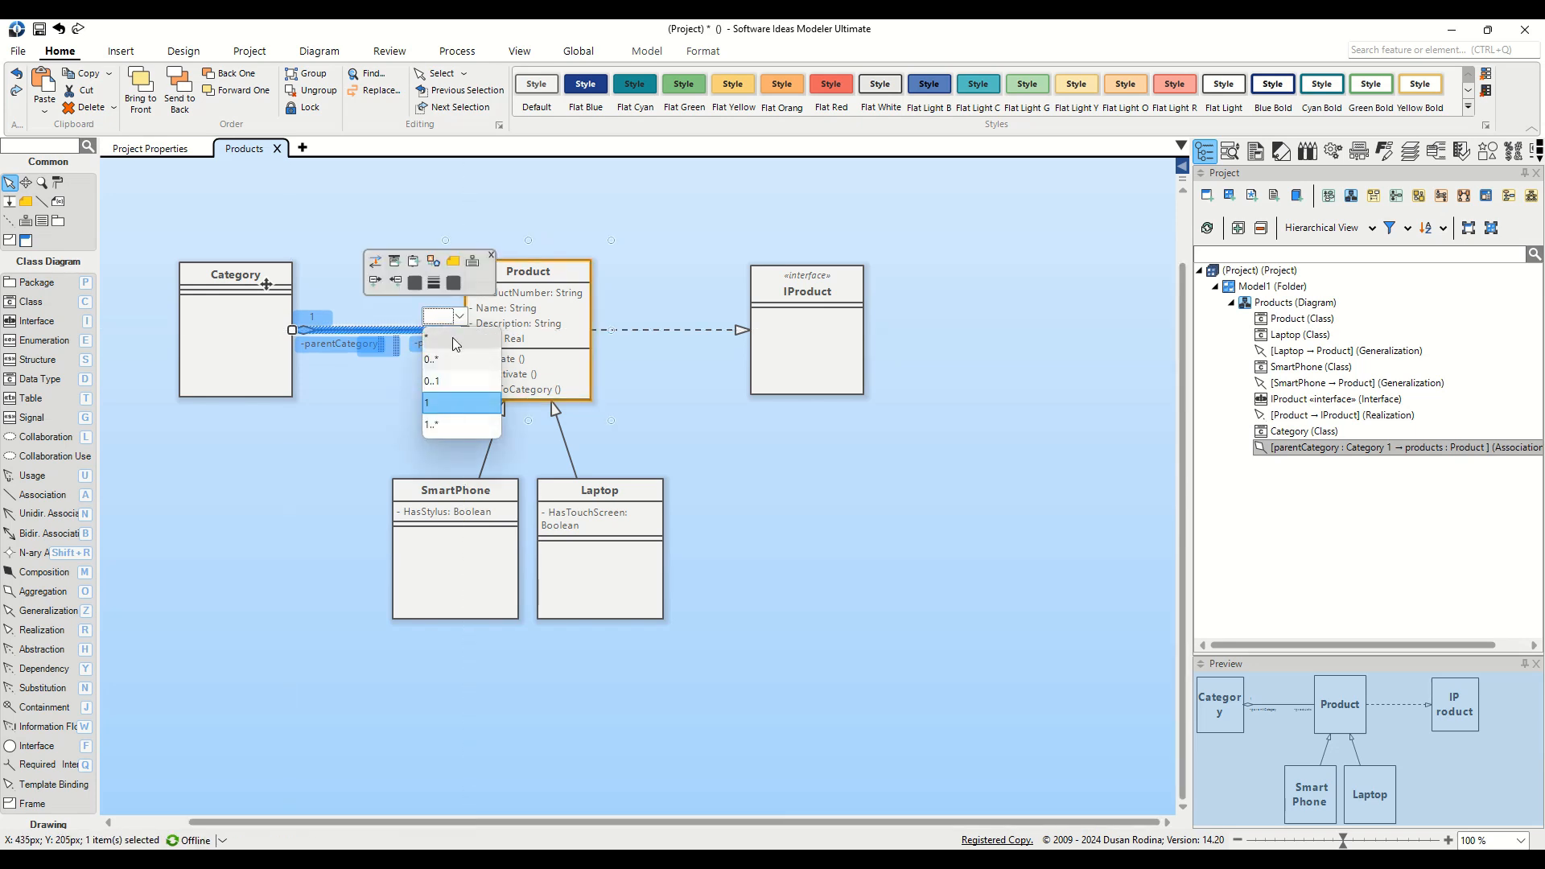
click(453, 338)
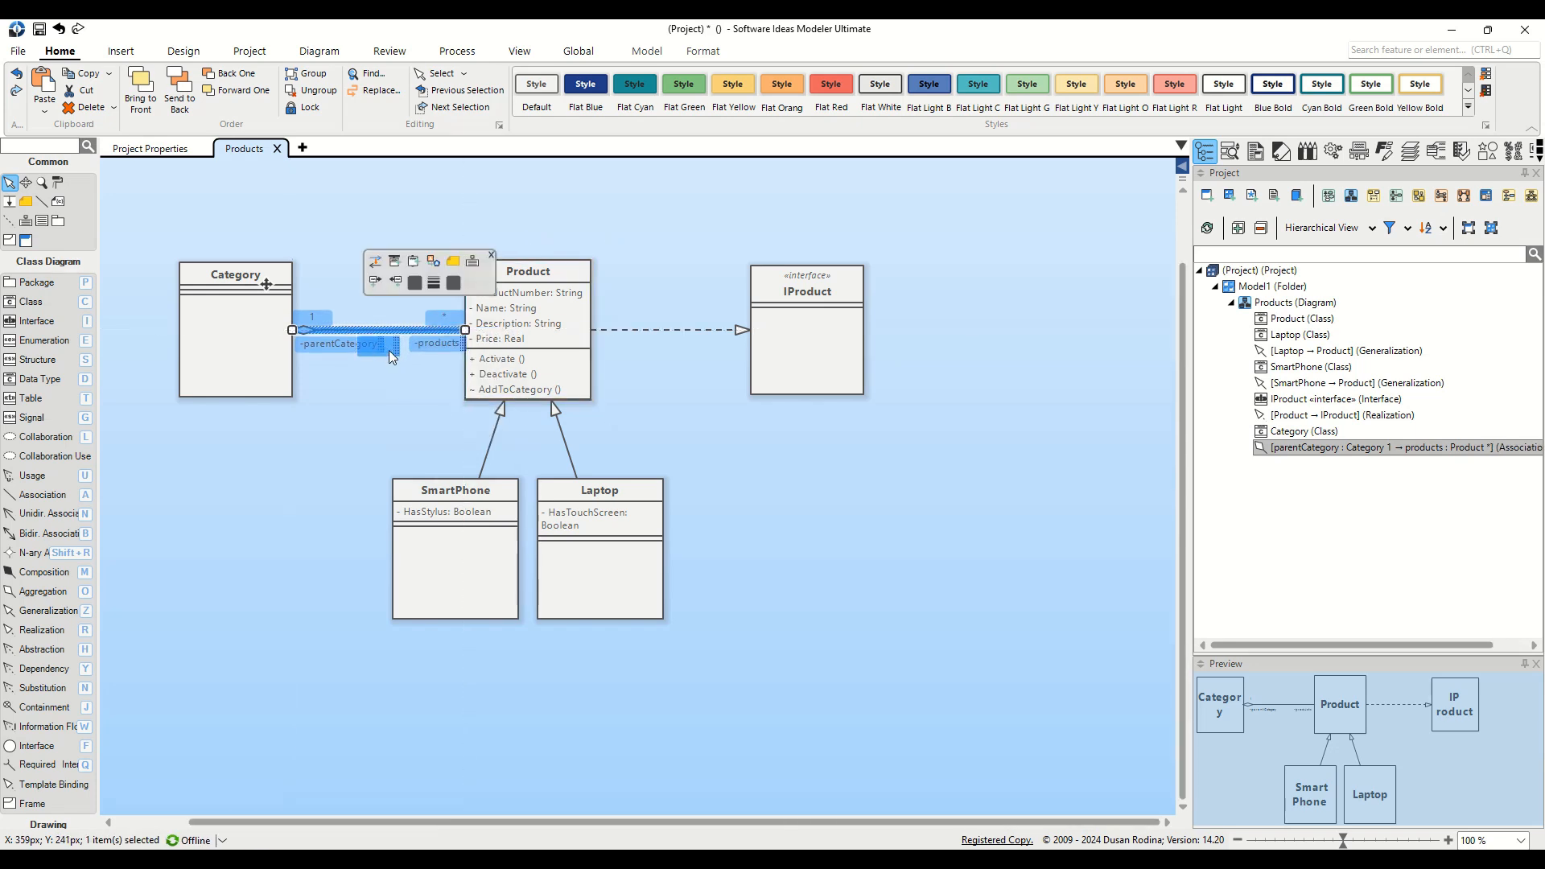
Step: Move the association name label above the line and name it categorization
drag(390, 350, 397, 310)
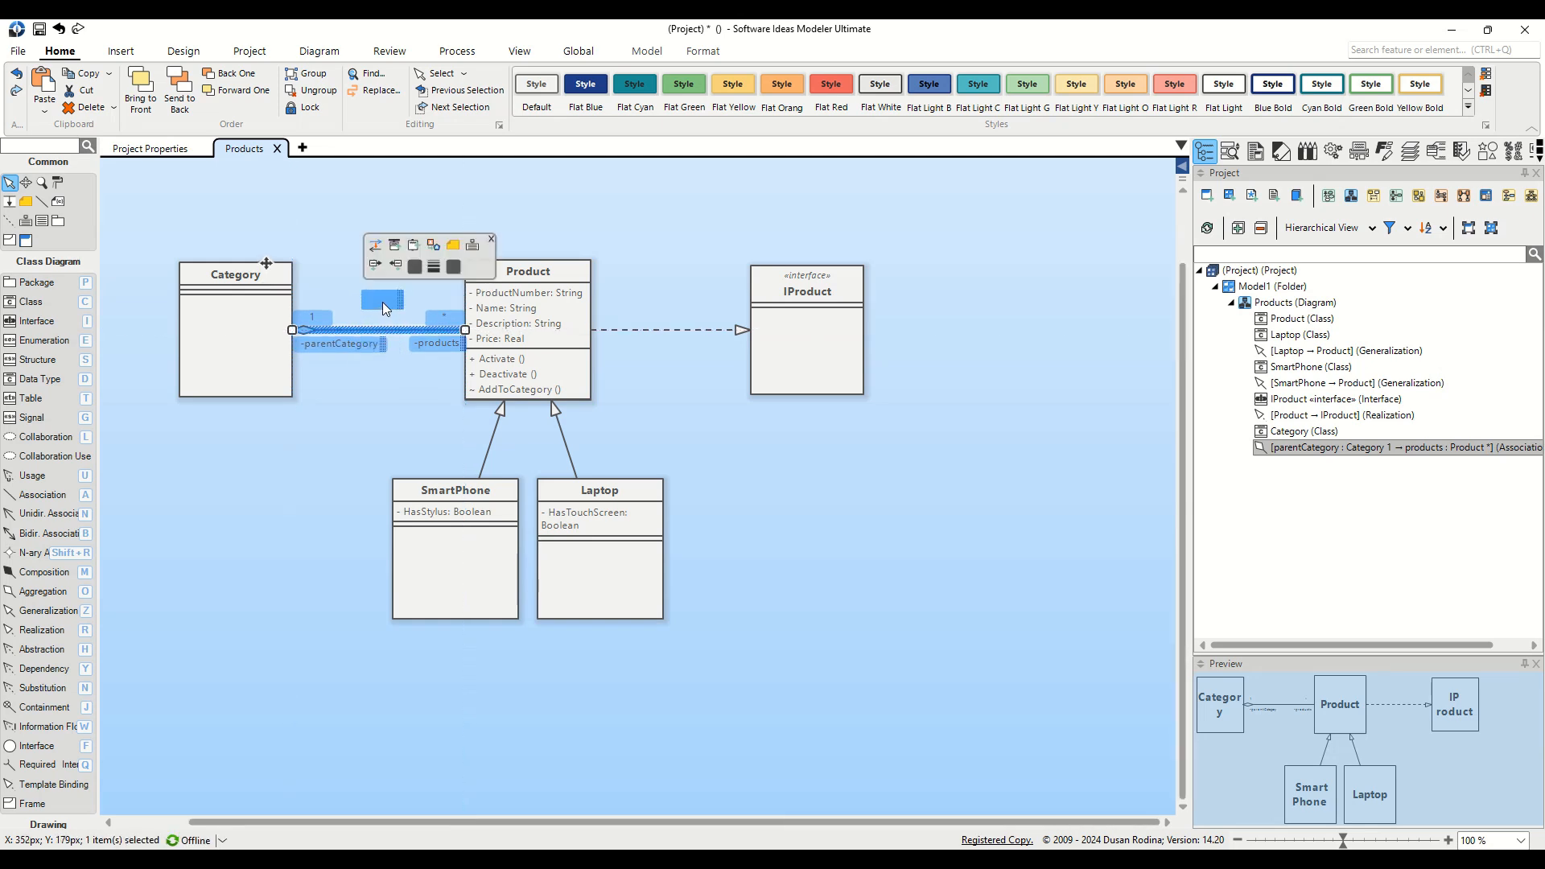
double_click(384, 308)
text(categorizatio)
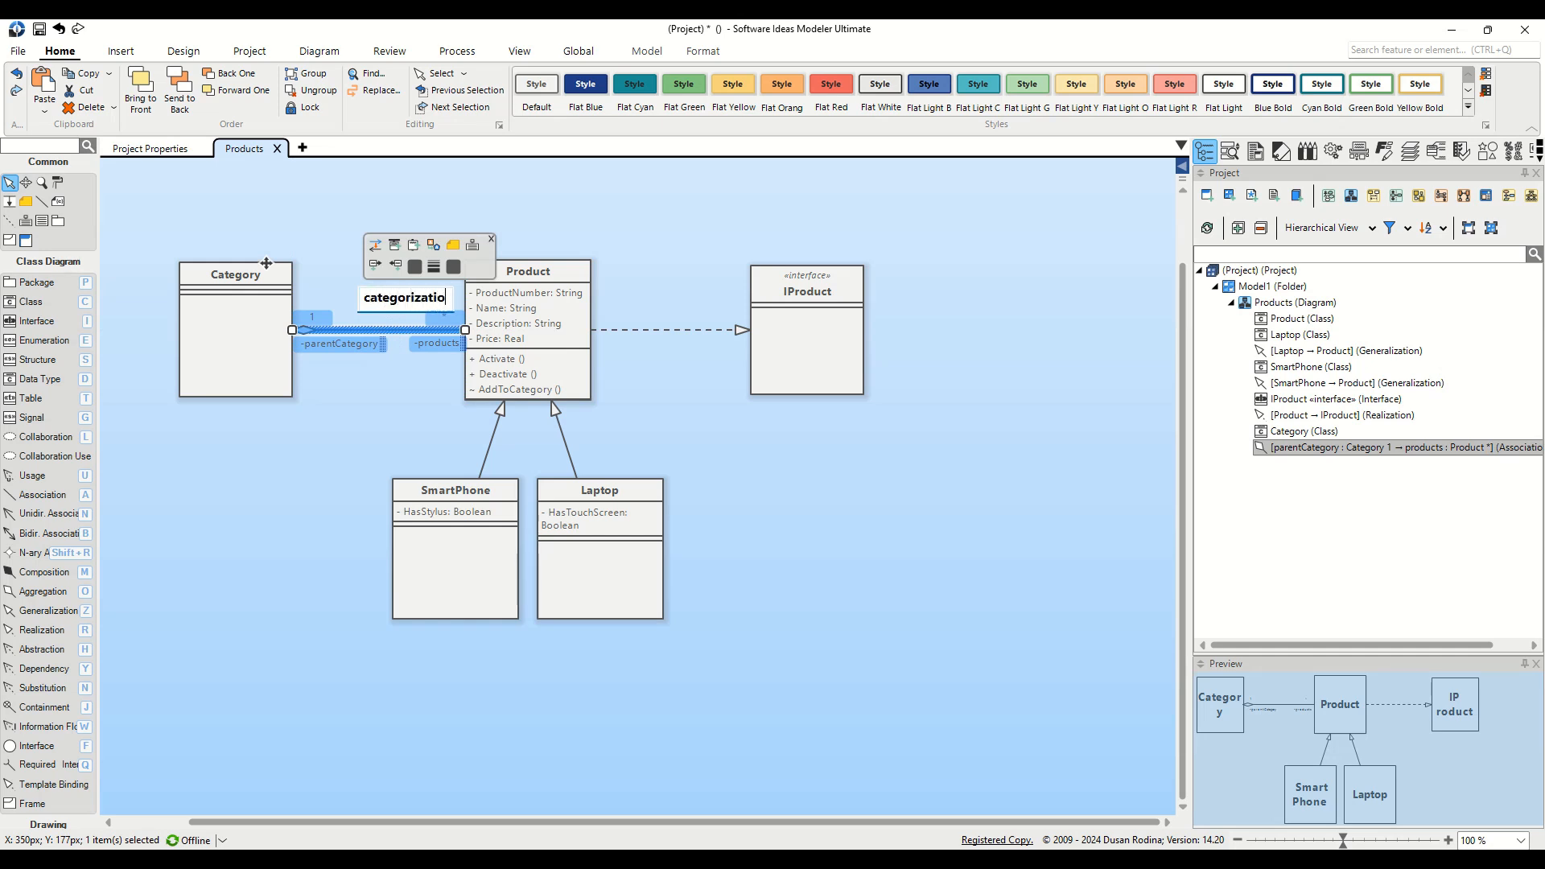
text(n)
key(Return)
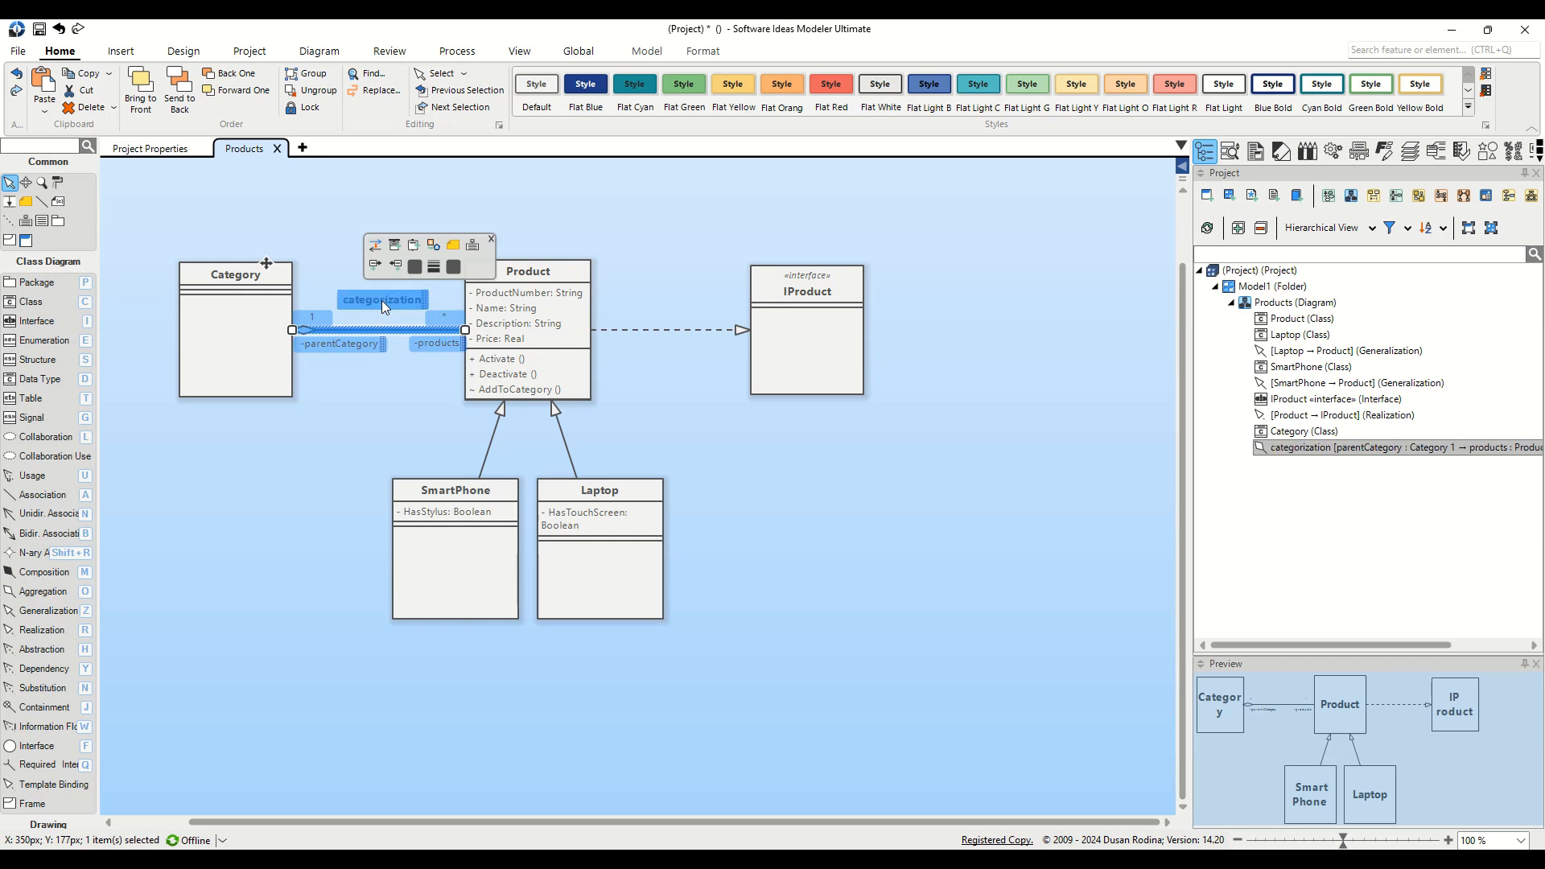
click(370, 399)
click(275, 391)
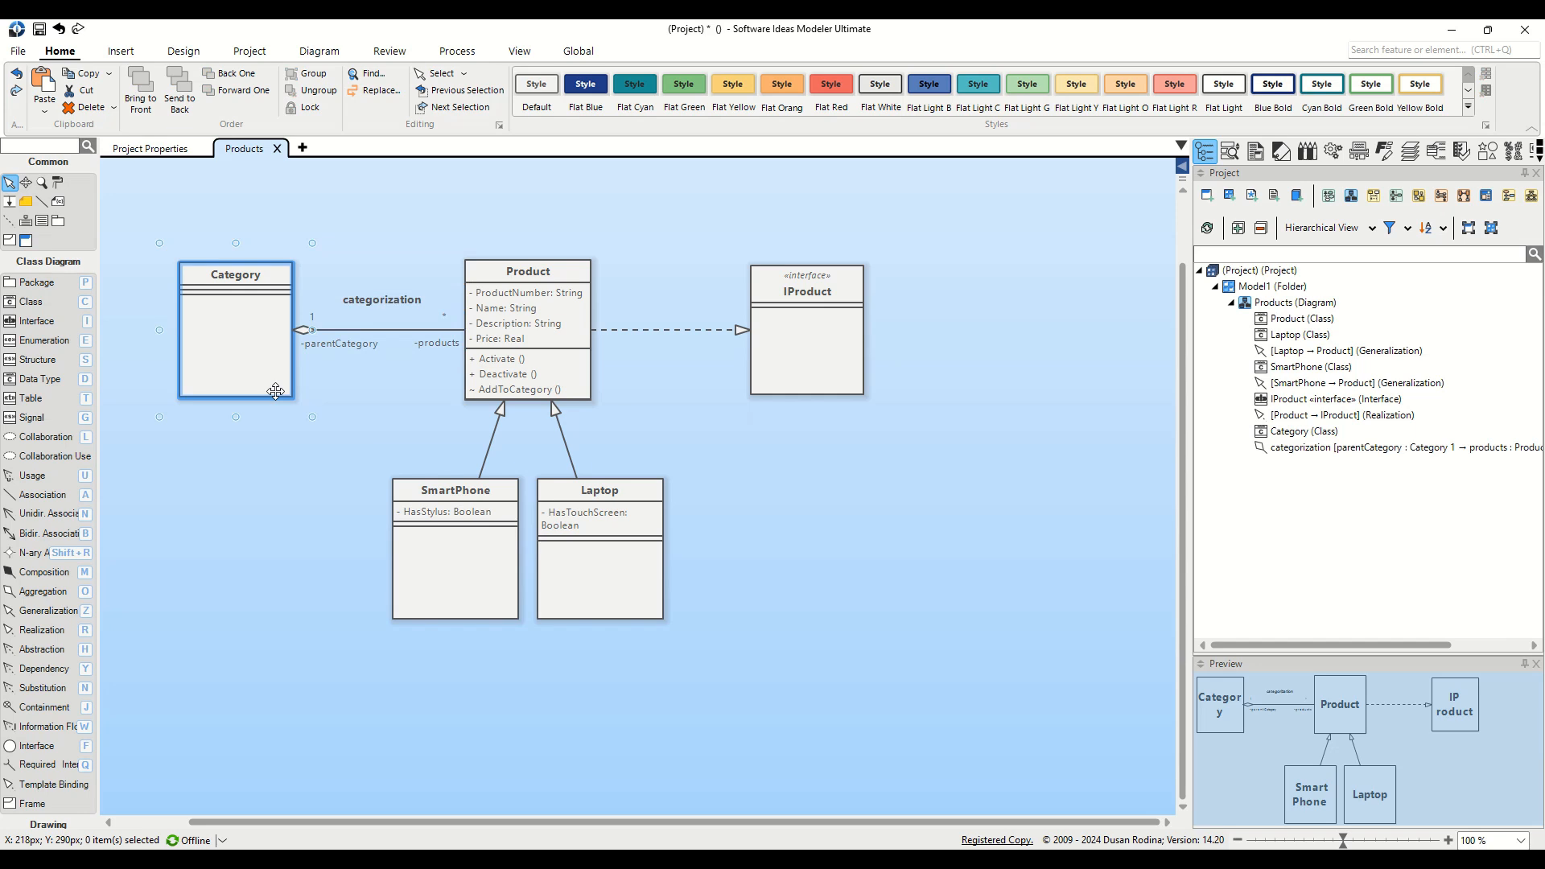
Step: Change Product's operation to AddToCategory(c :Category)
click(275, 391)
click(552, 389)
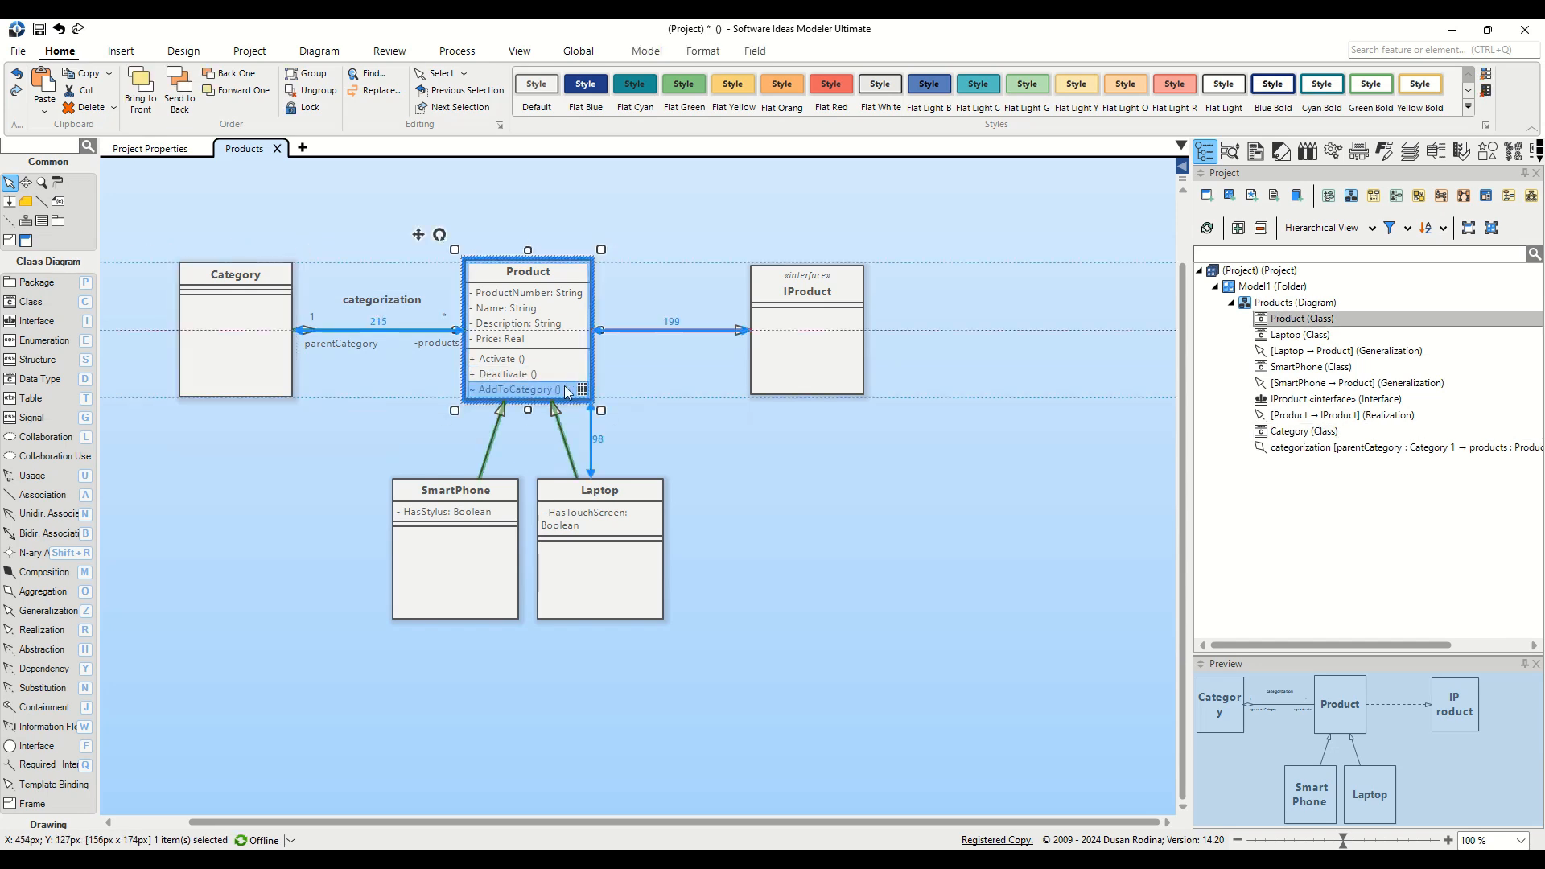
click(552, 388)
click(552, 389)
text(c :Category)
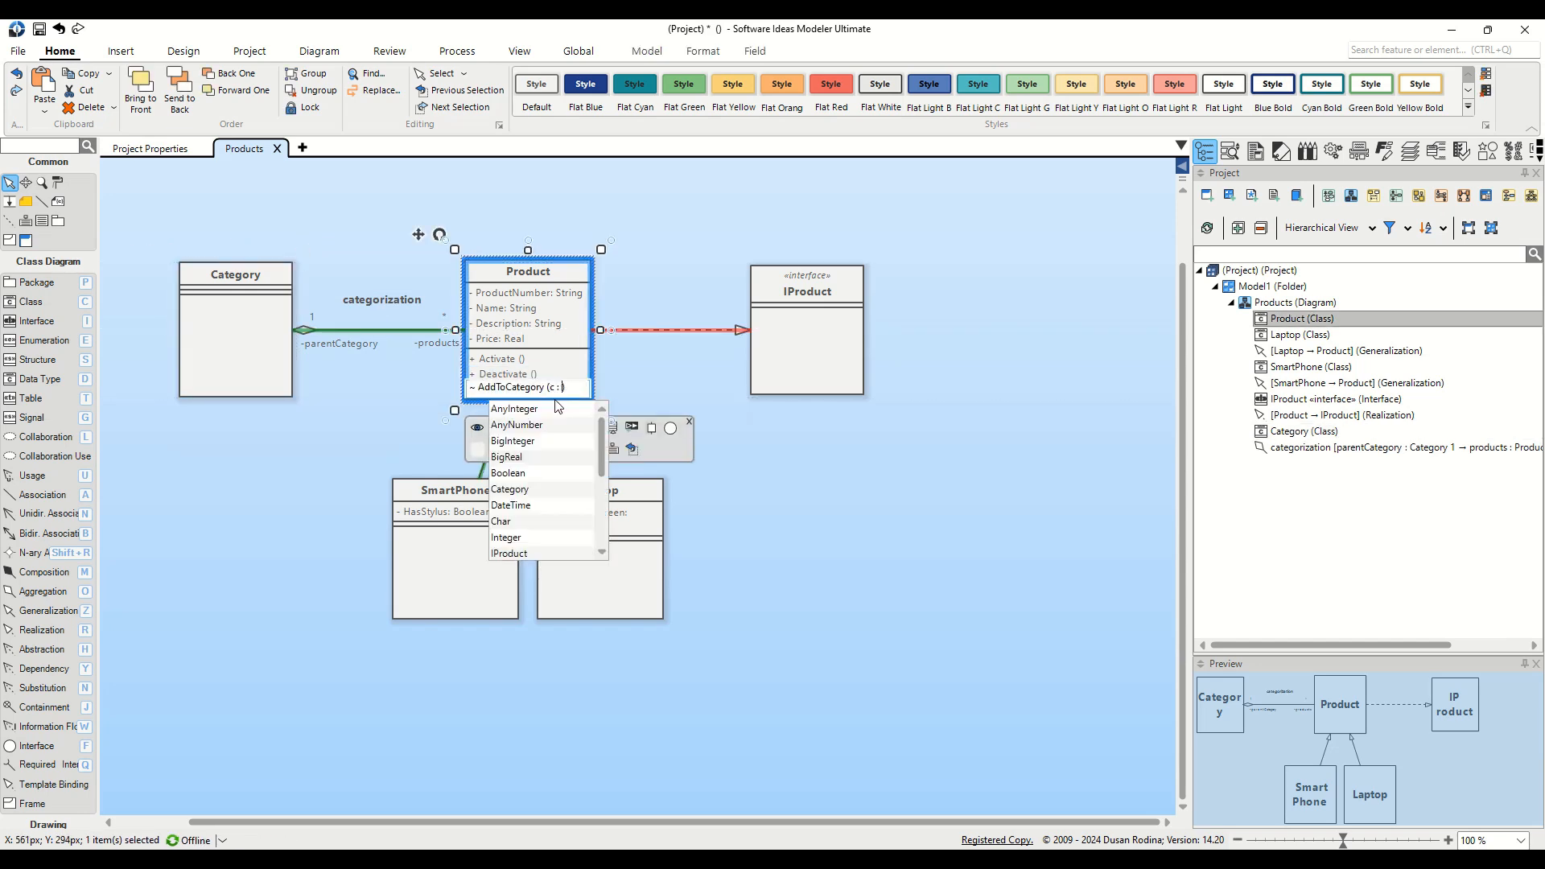
key(Return)
click(253, 501)
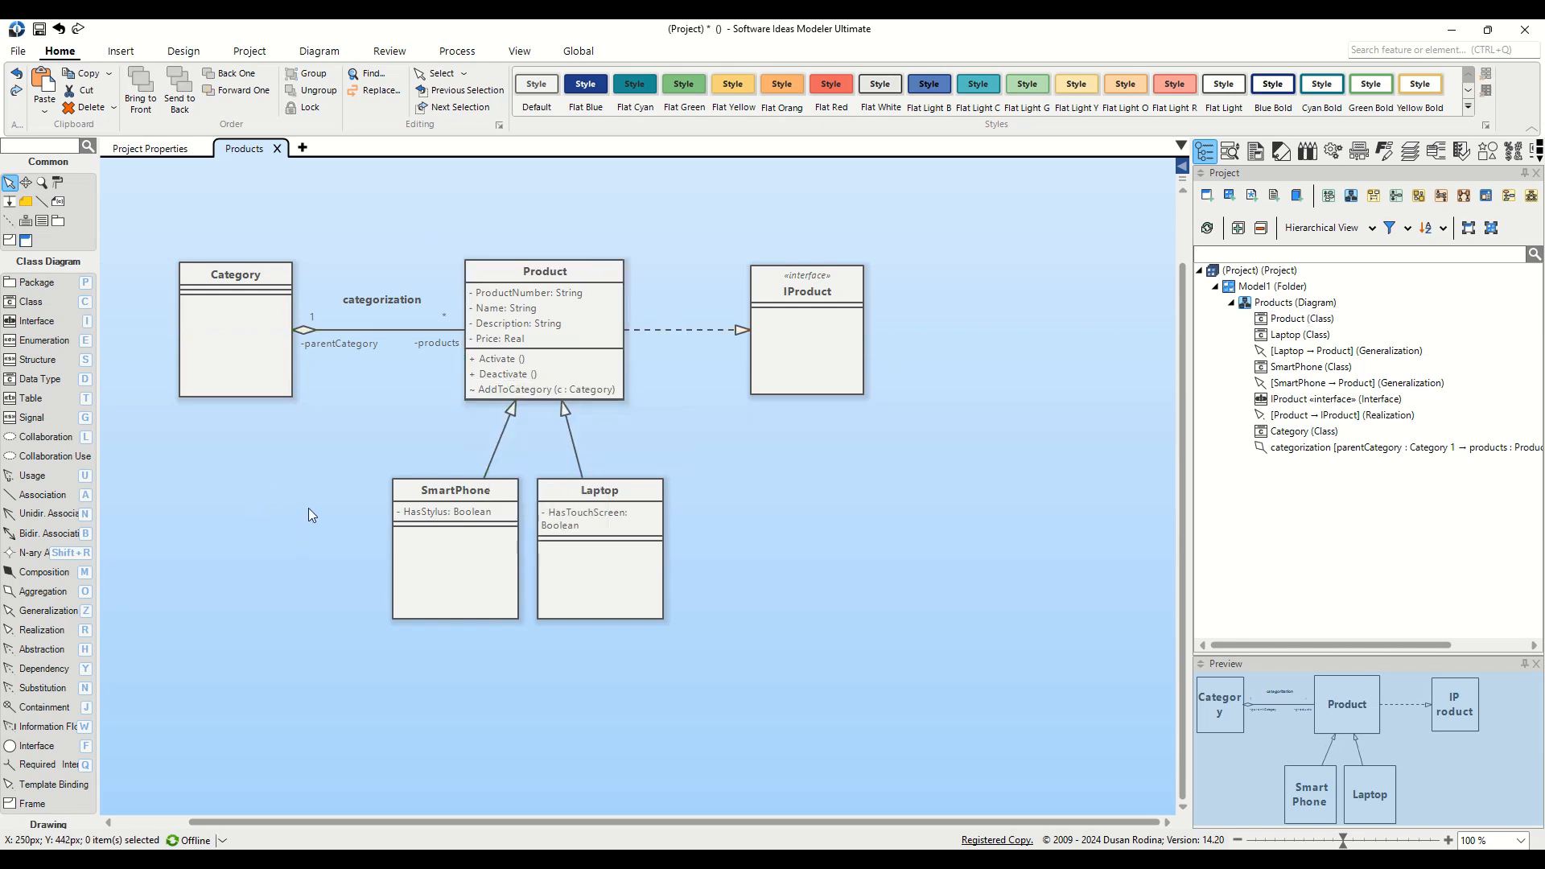
Step: Draw an aggregation loop from Category back to itself and reposition the loop
click(50, 594)
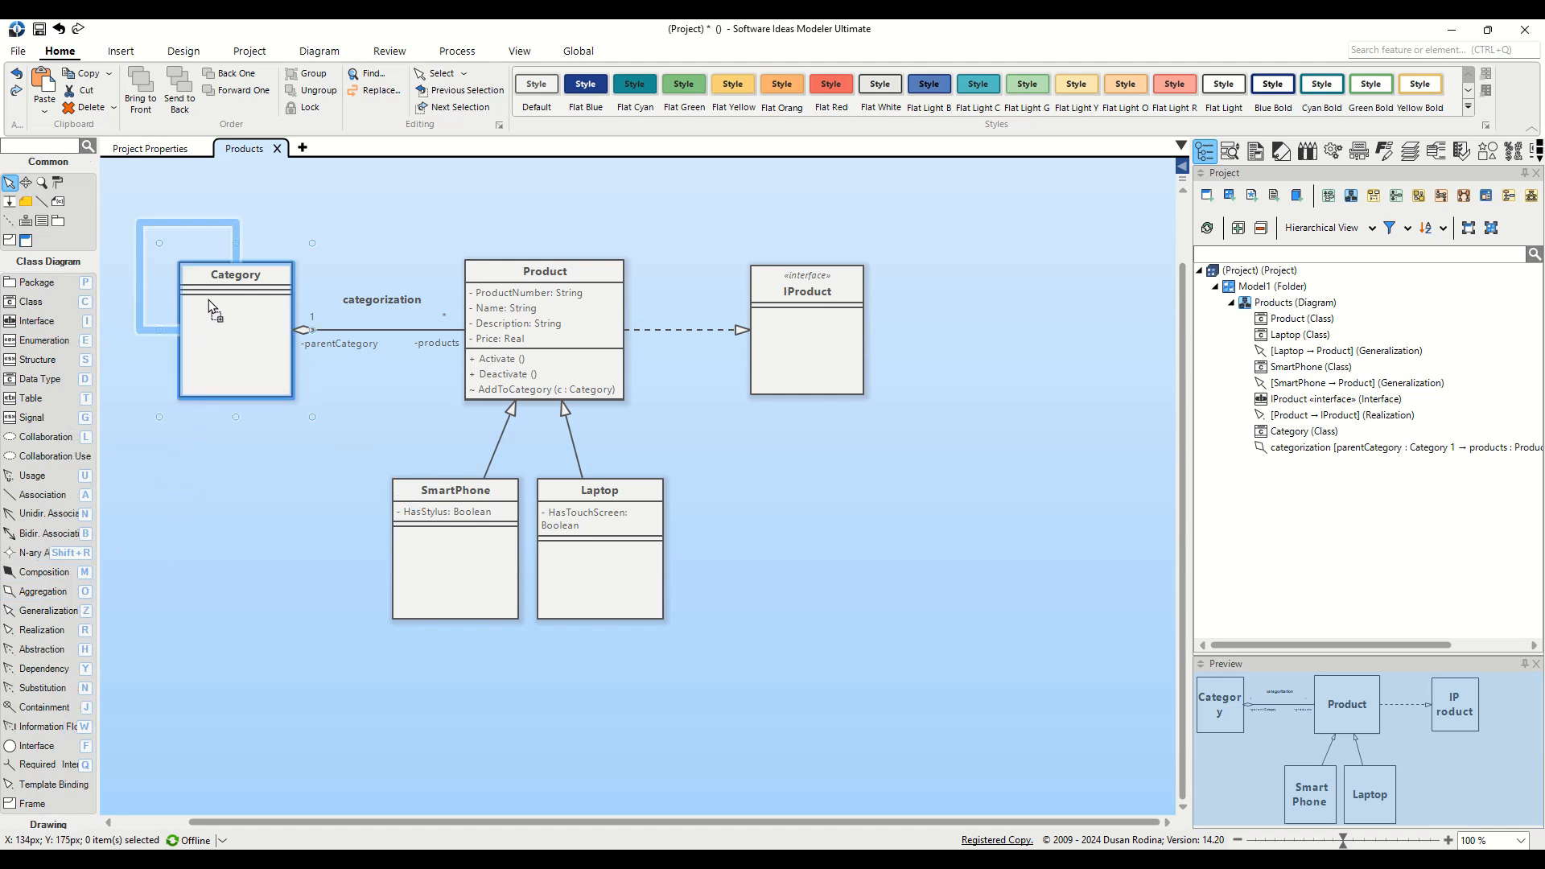
click(209, 300)
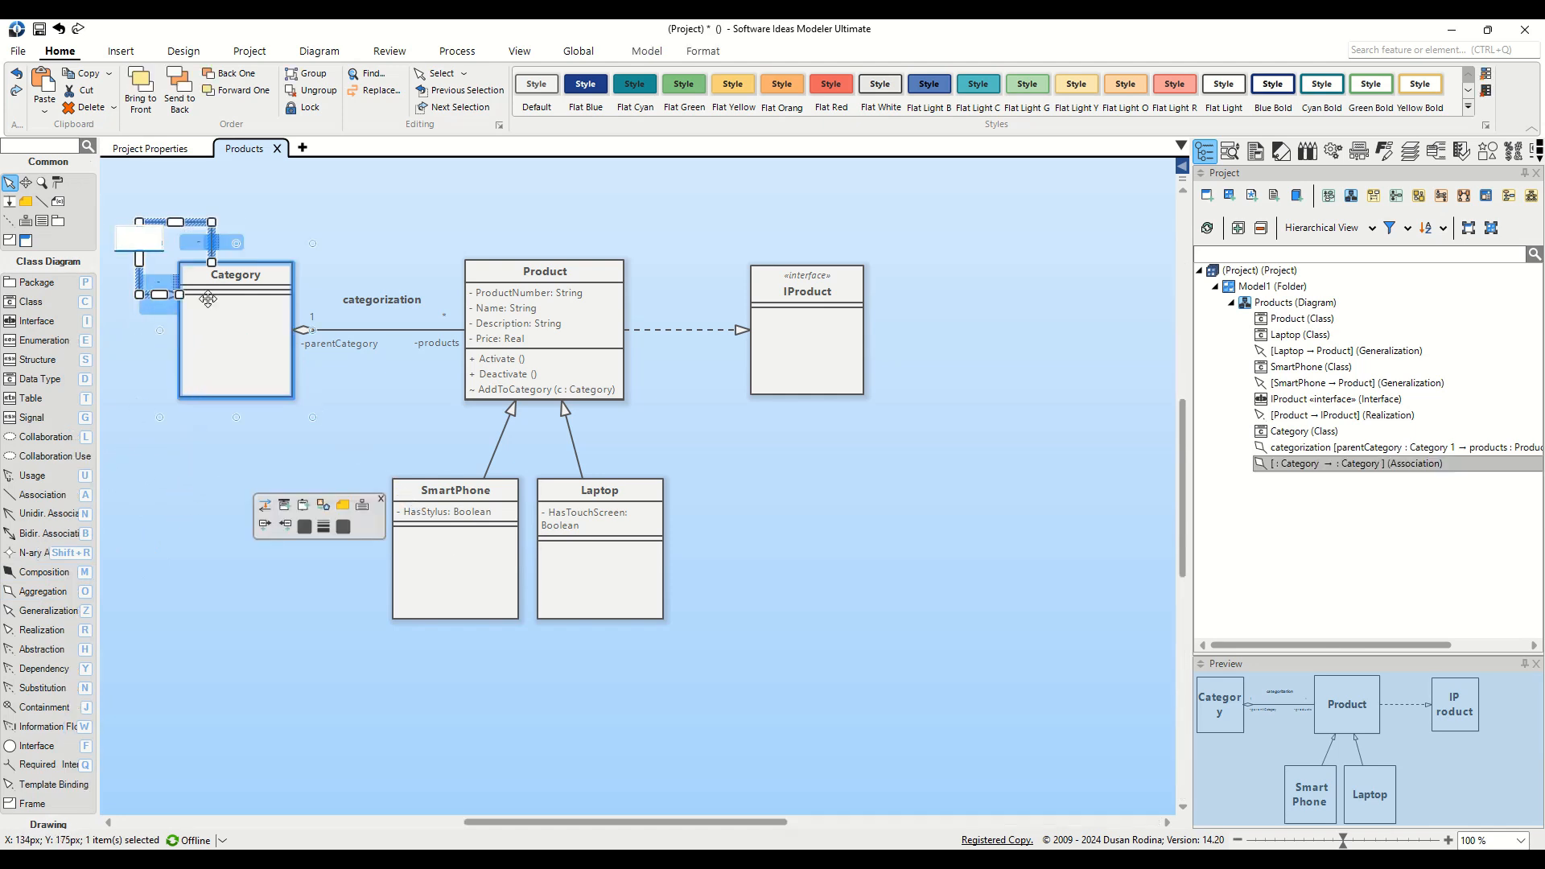
click(235, 204)
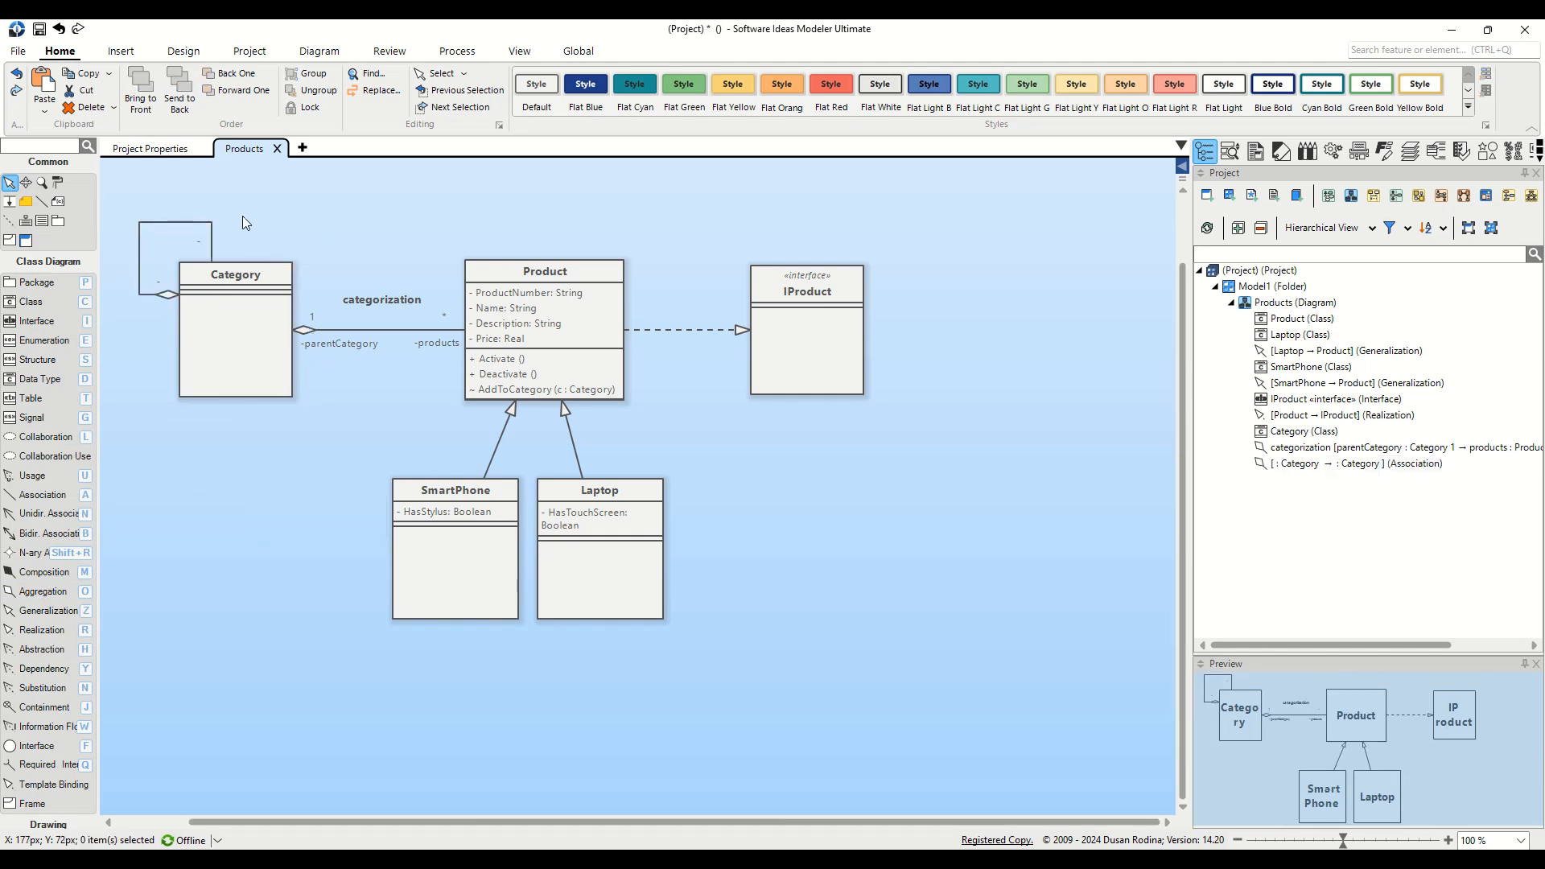
click(166, 221)
drag(166, 224, 230, 234)
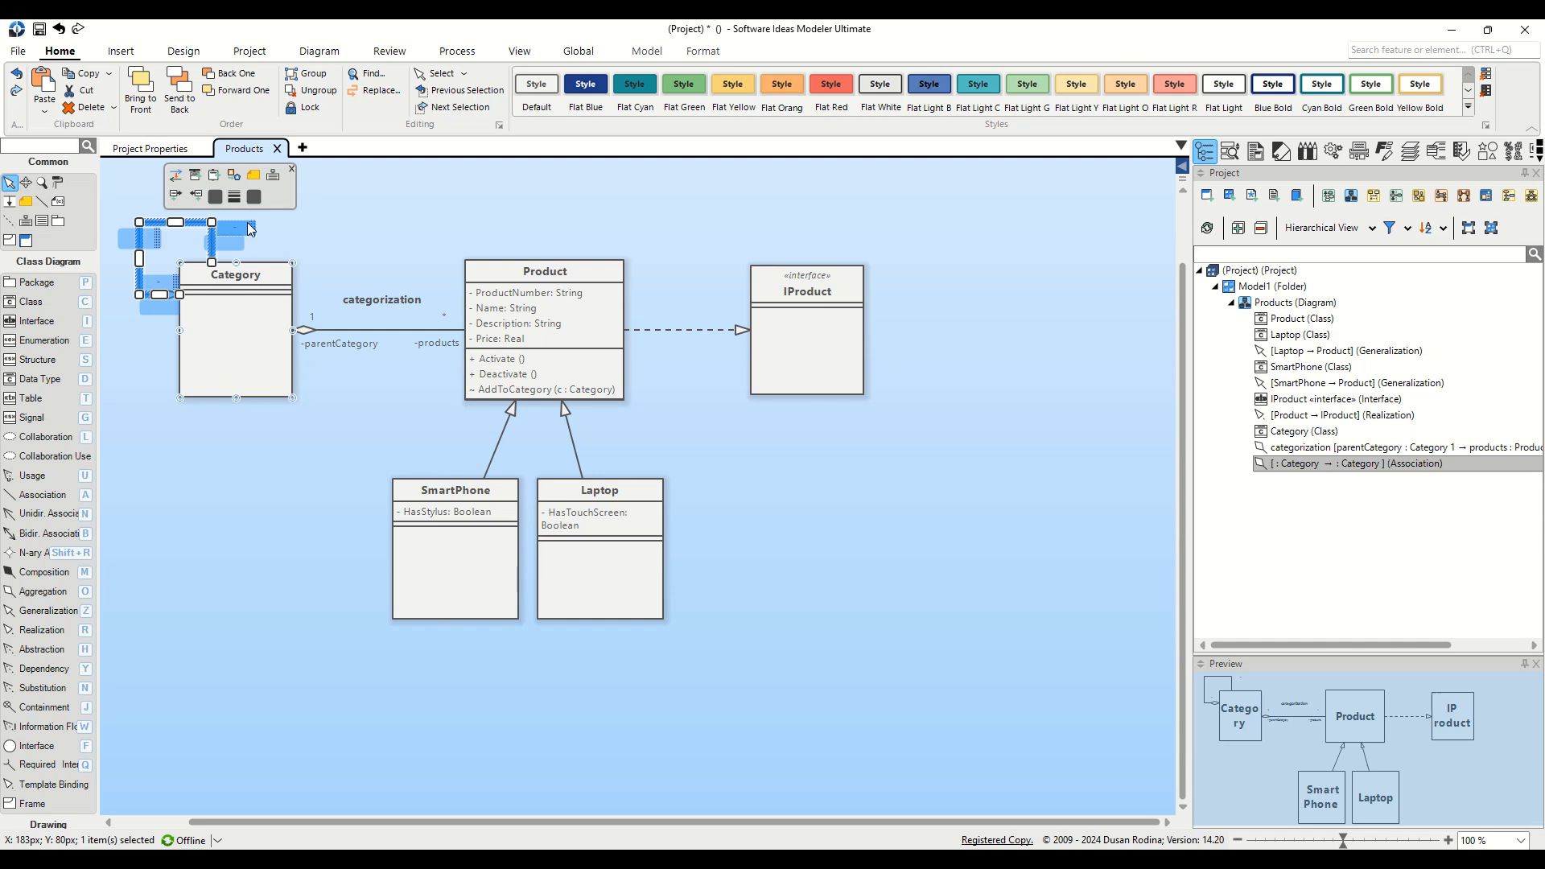
Step: Name the loop's lower end parentCategory with multiplicity 0..1
drag(159, 284, 150, 331)
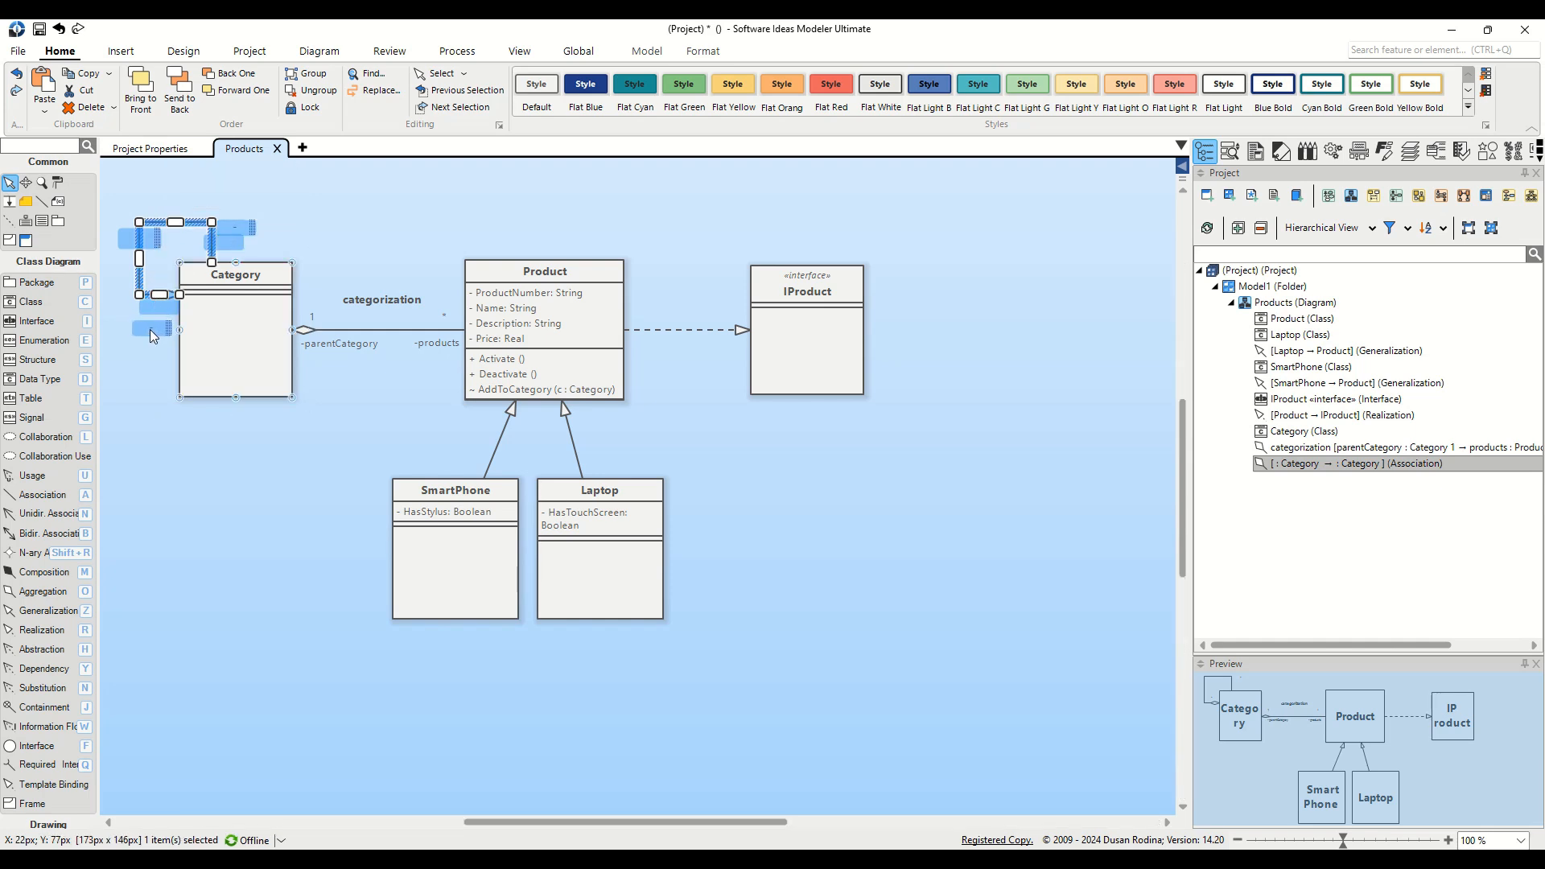
double_click(152, 330)
text(- parentCategory)
key(Return)
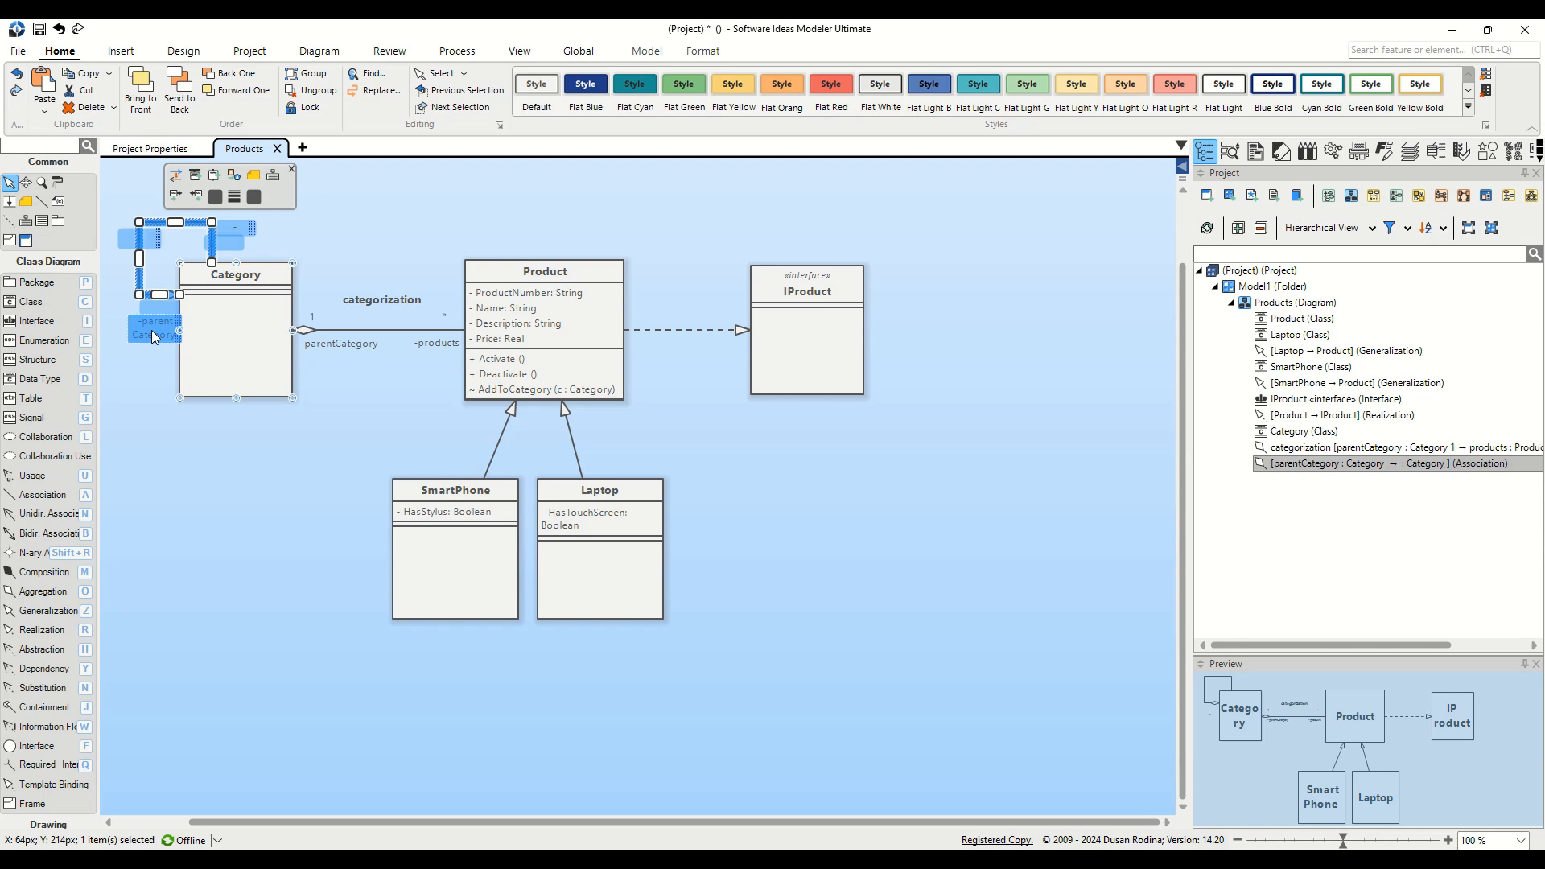
double_click(177, 306)
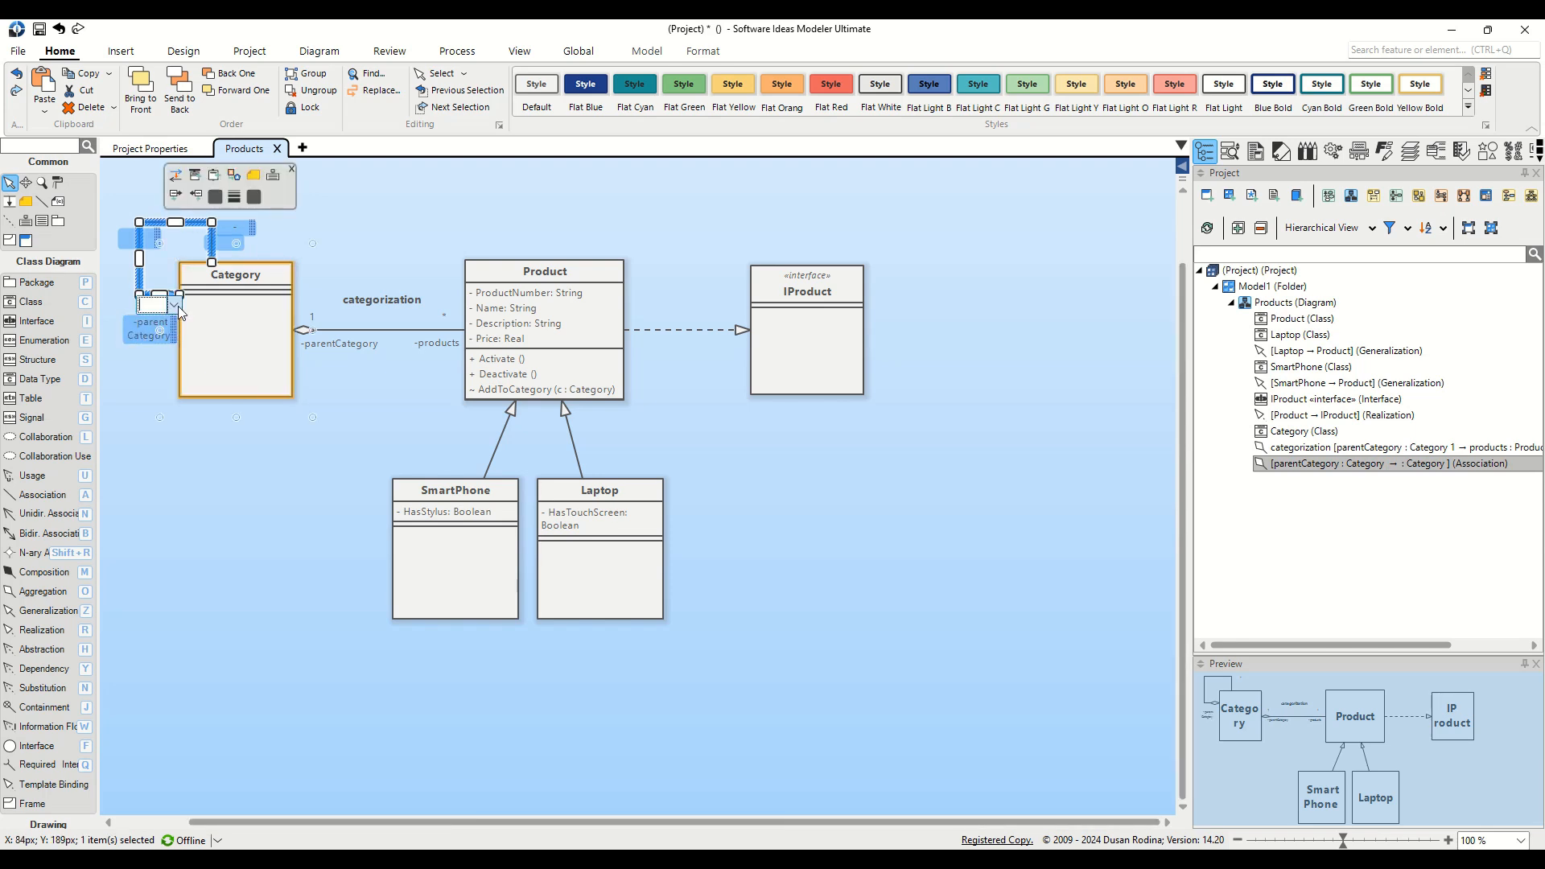
click(177, 306)
click(165, 368)
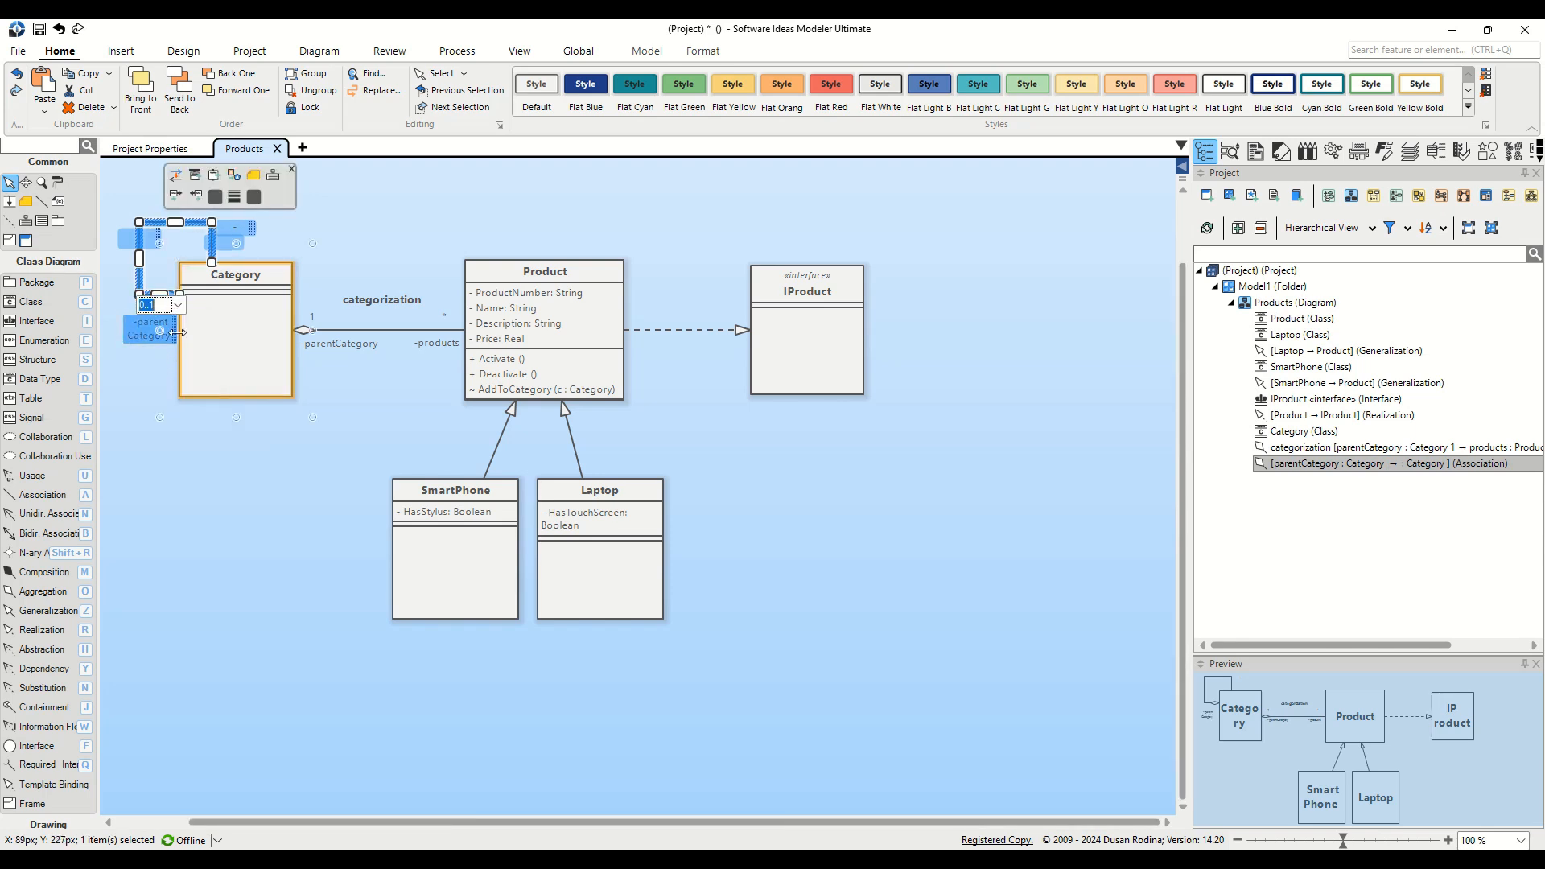
Step: Name the loop's upper end subCategories with multiplicity *
double_click(239, 228)
text(subCat)
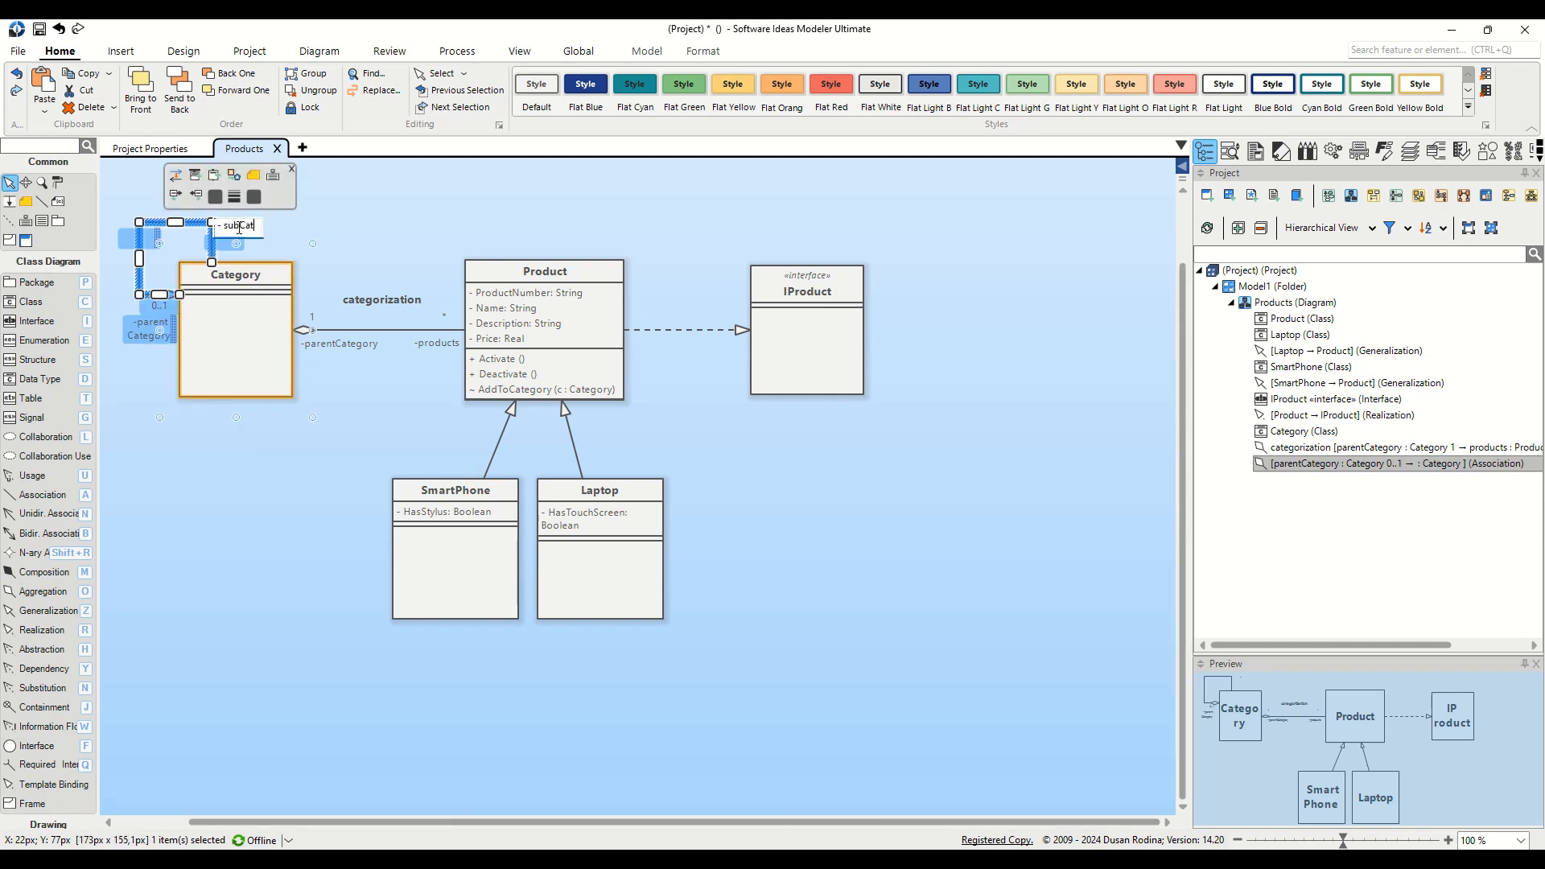
text(egories)
key(Return)
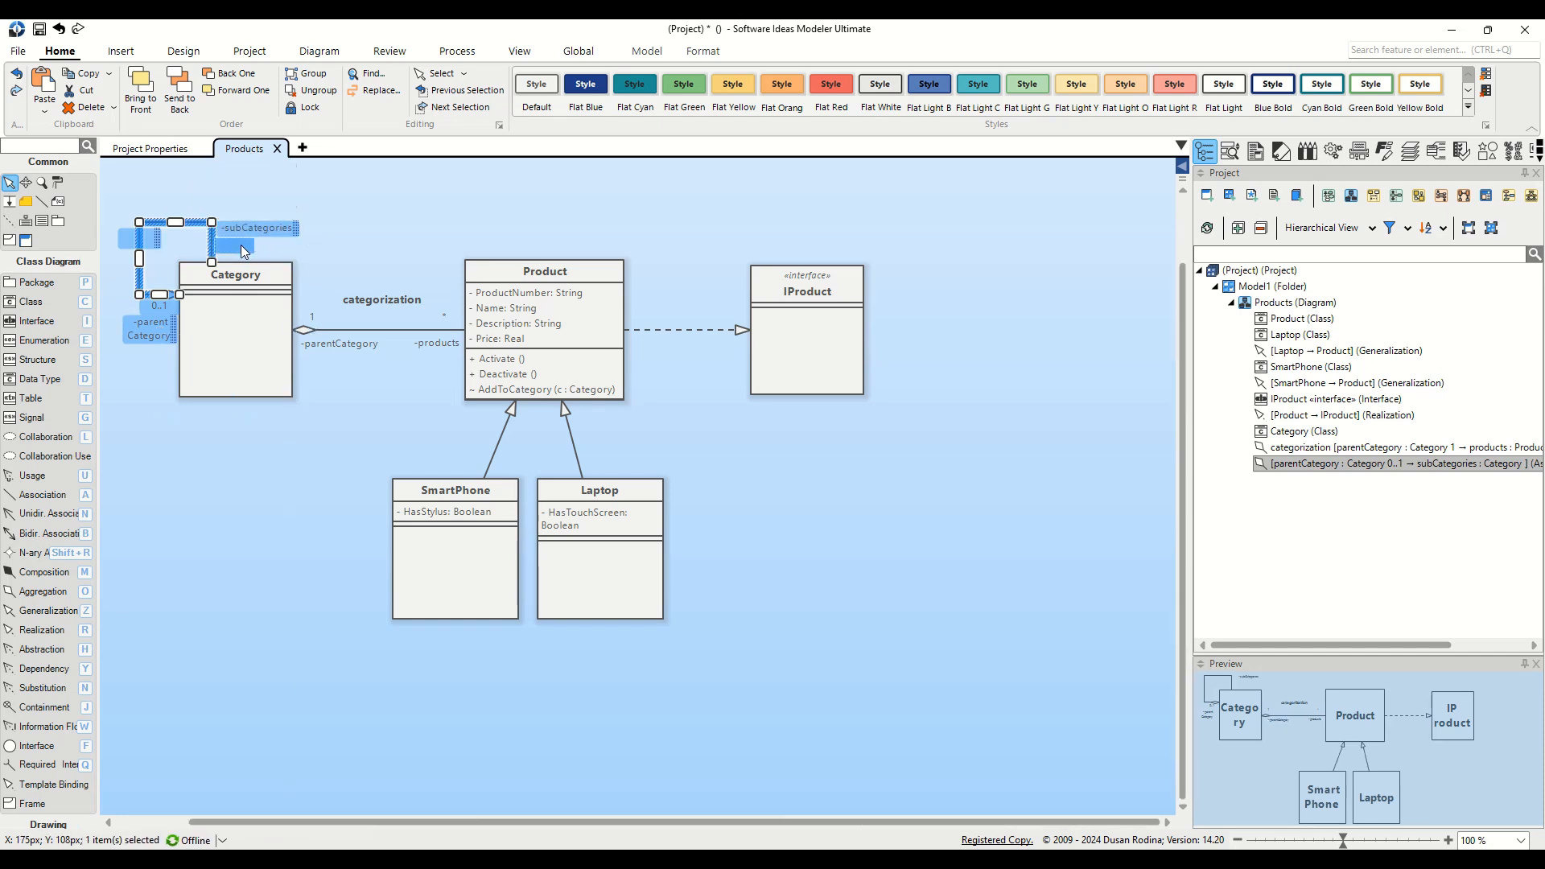
double_click(239, 243)
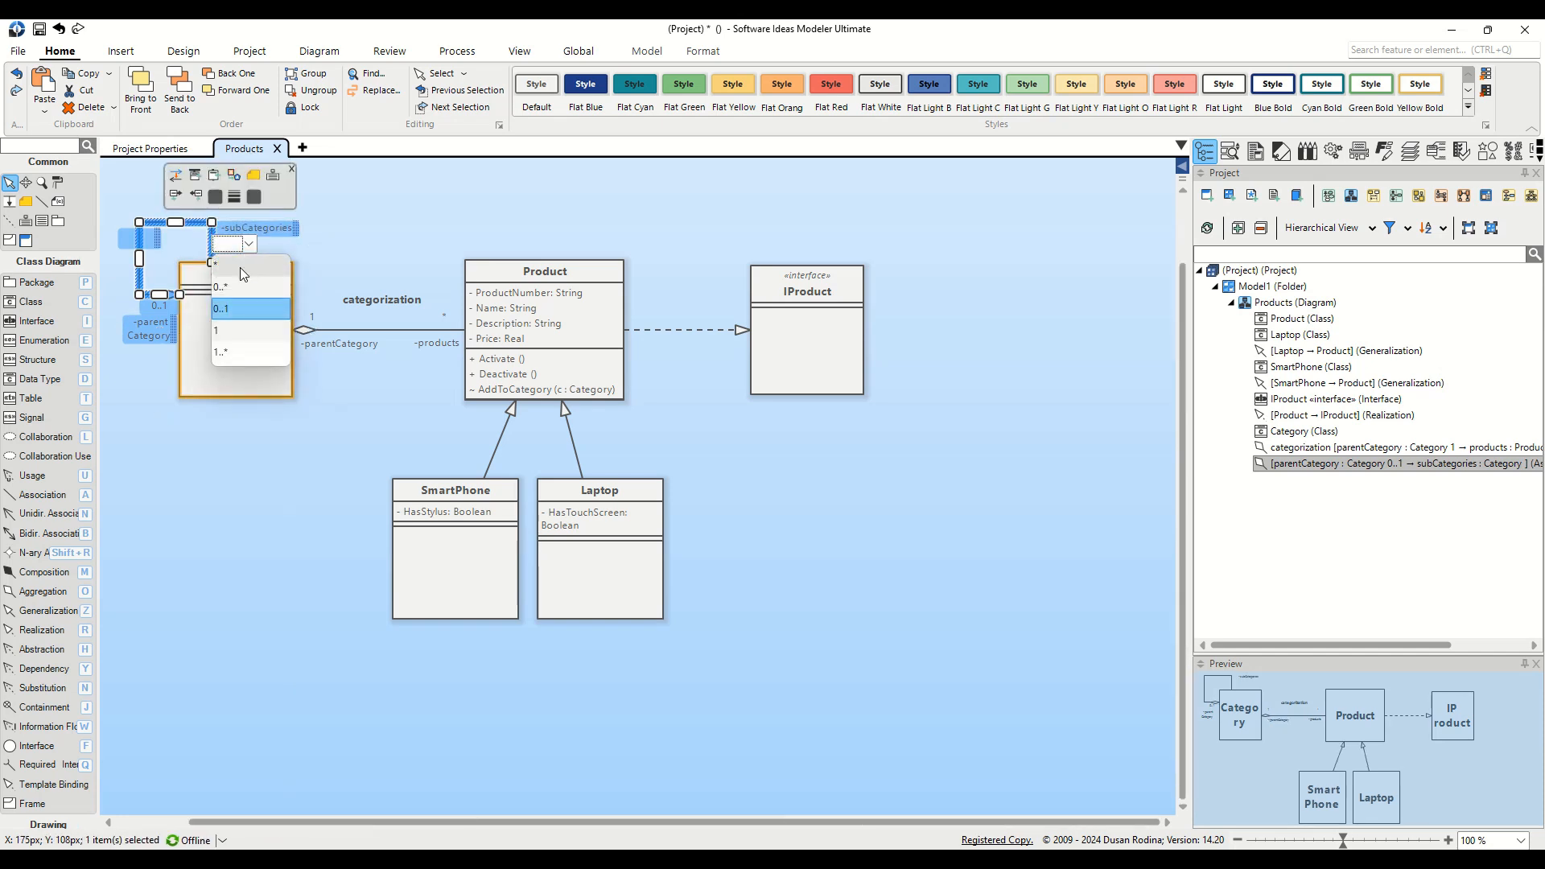
click(240, 267)
click(371, 237)
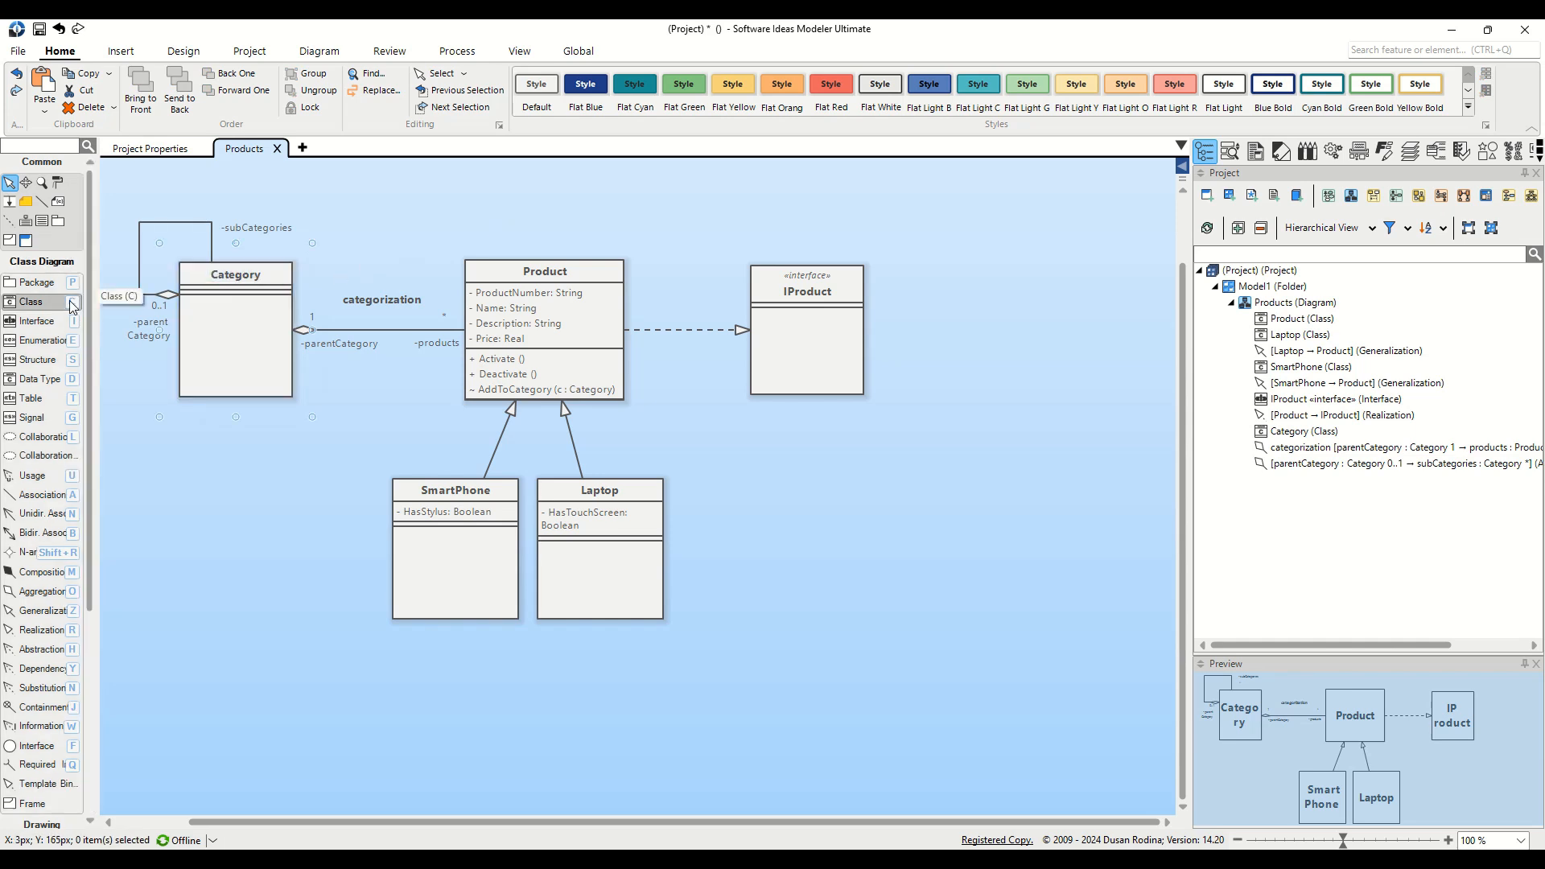
Step: Place a new class below IProduct and name it PriceSetter
drag(72, 307, 811, 545)
text(Pr)
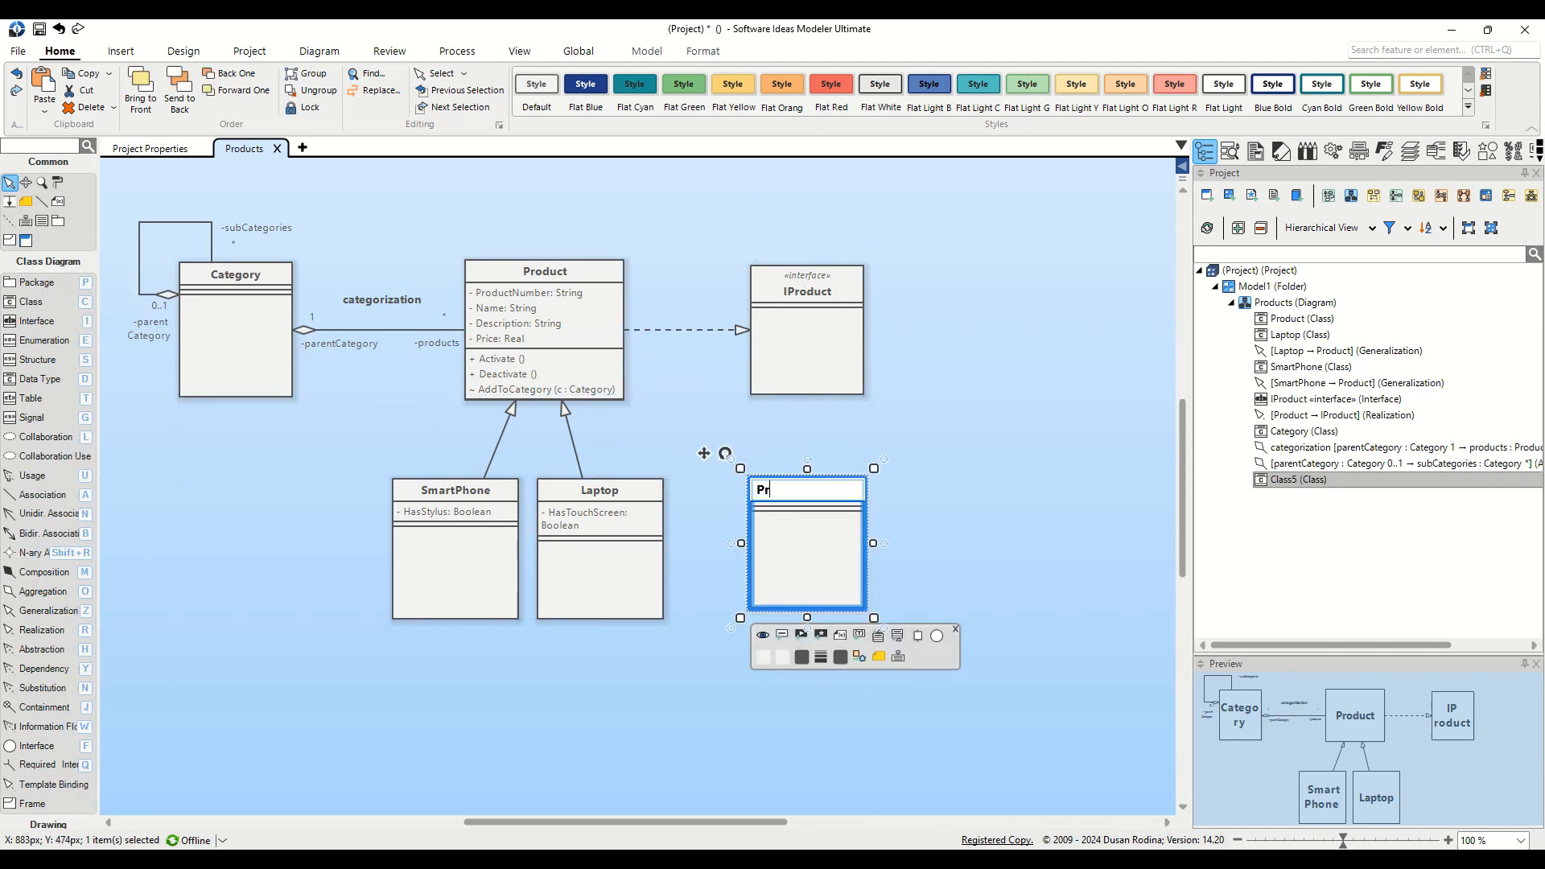
text(iceSetter)
key(Return)
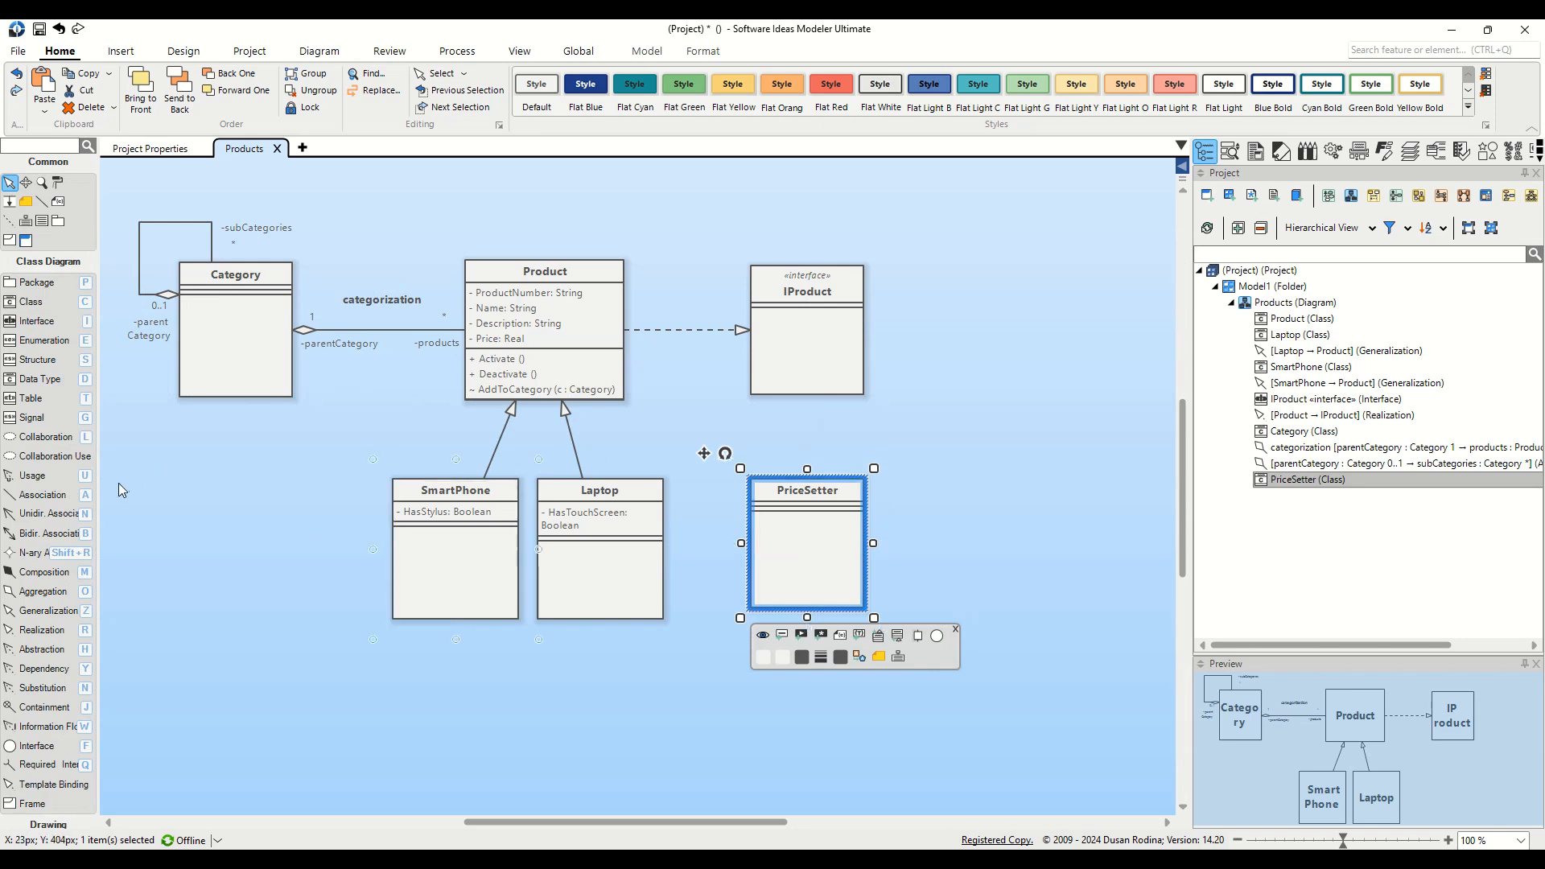
Step: Draw a straight «use» dependency line from PriceSetter to Product
click(53, 479)
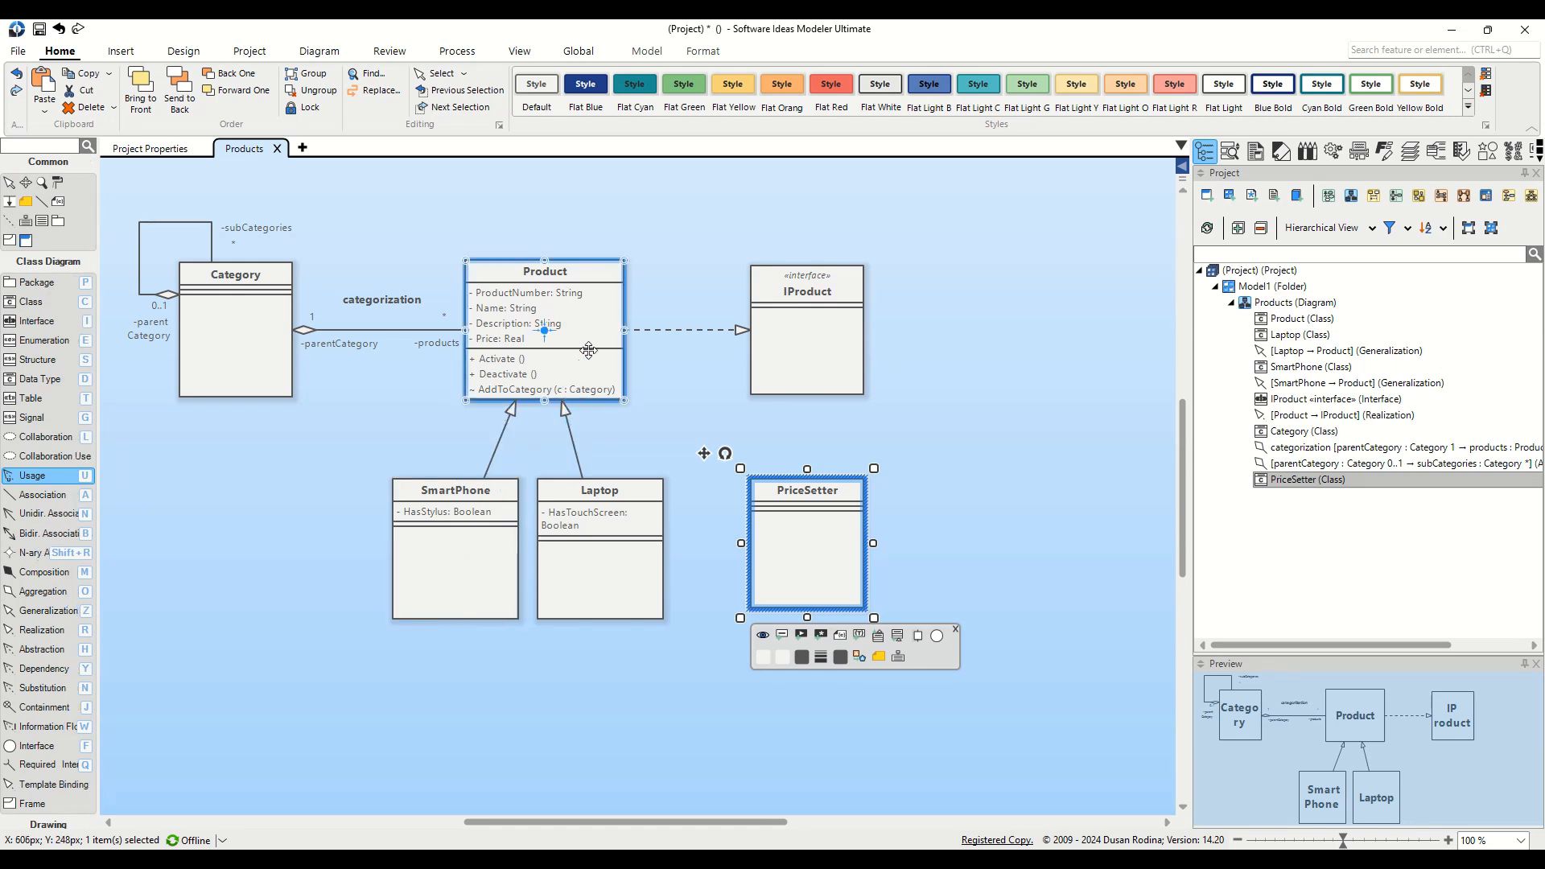
drag(814, 538, 558, 340)
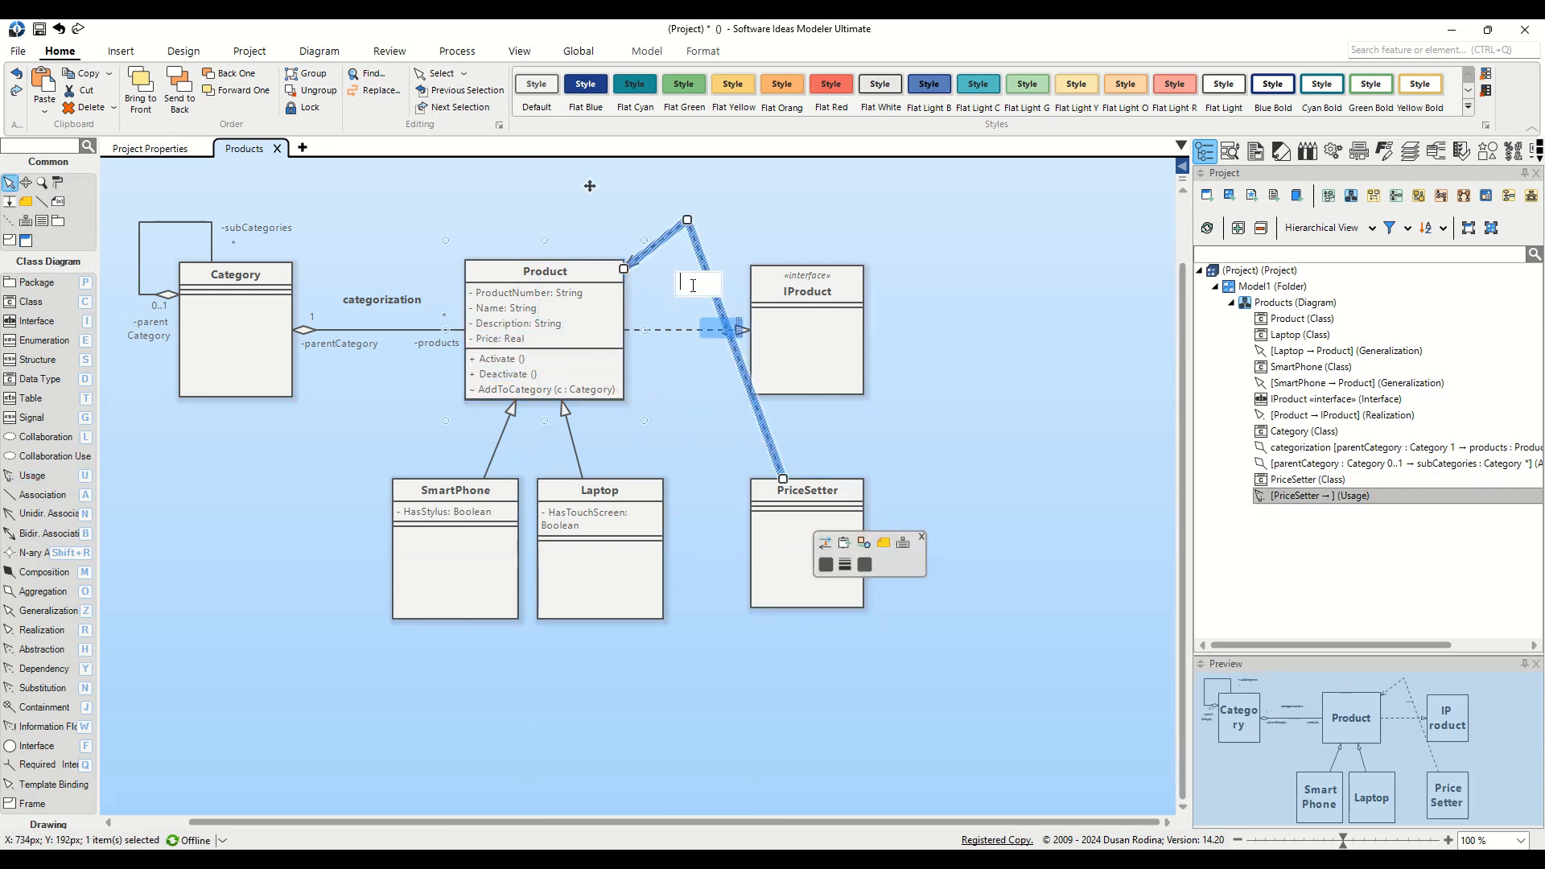
double_click(687, 221)
click(926, 509)
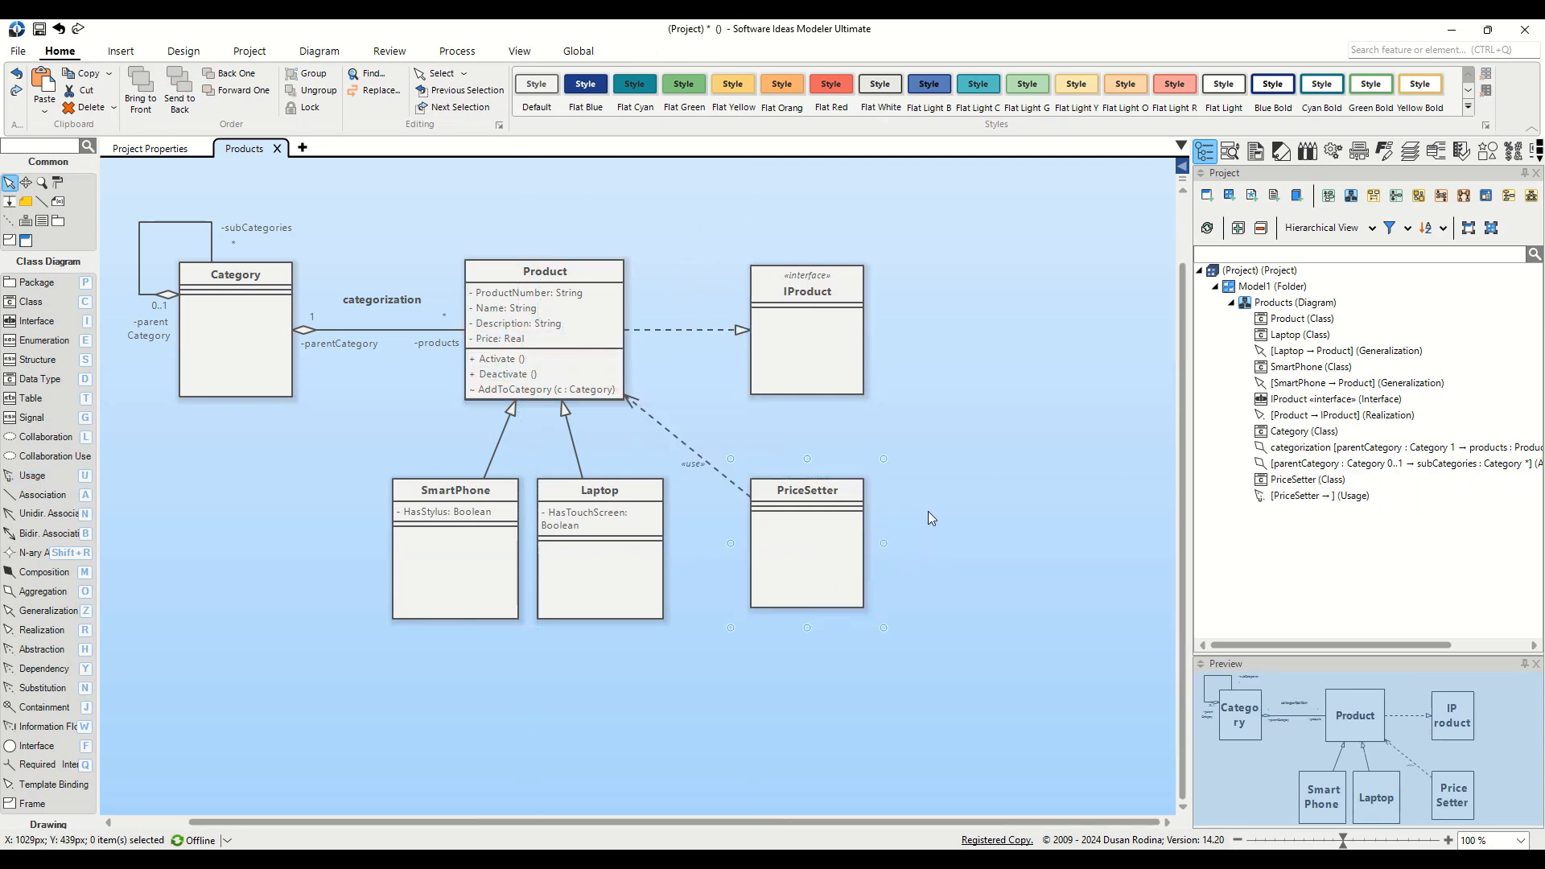